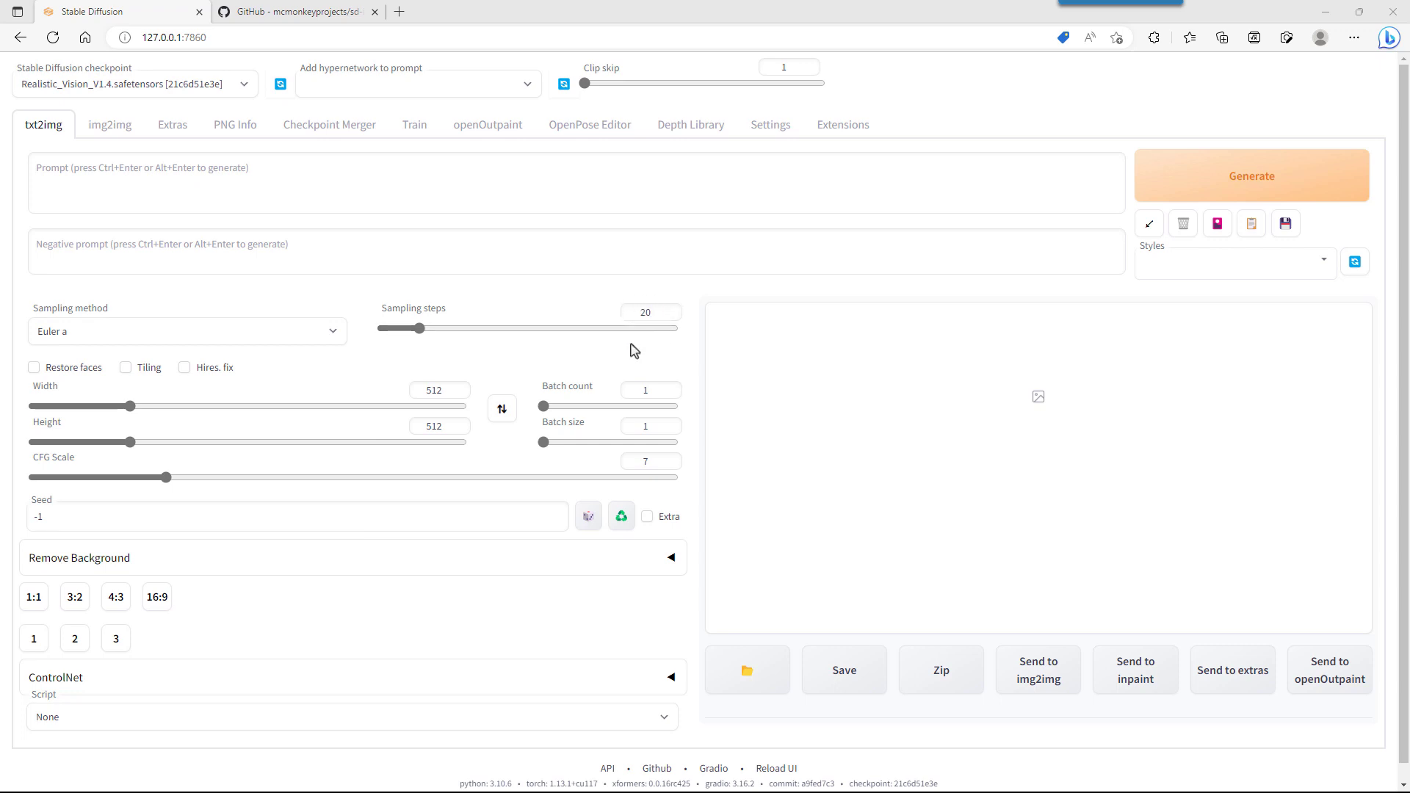
Select the X/Y/Z plot script for text-to-image generation
scroll(634, 351, down, 1)
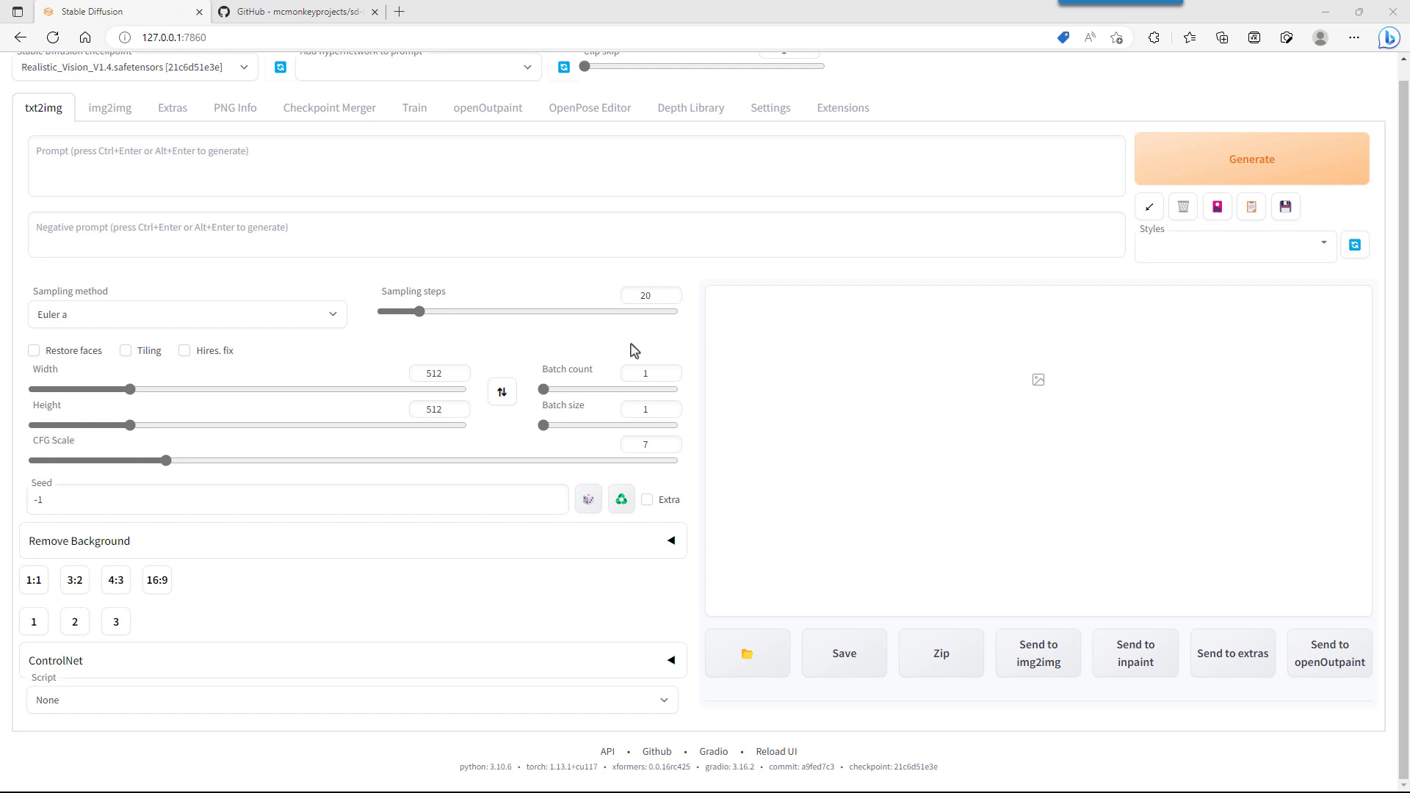
scroll(634, 351, up, 1)
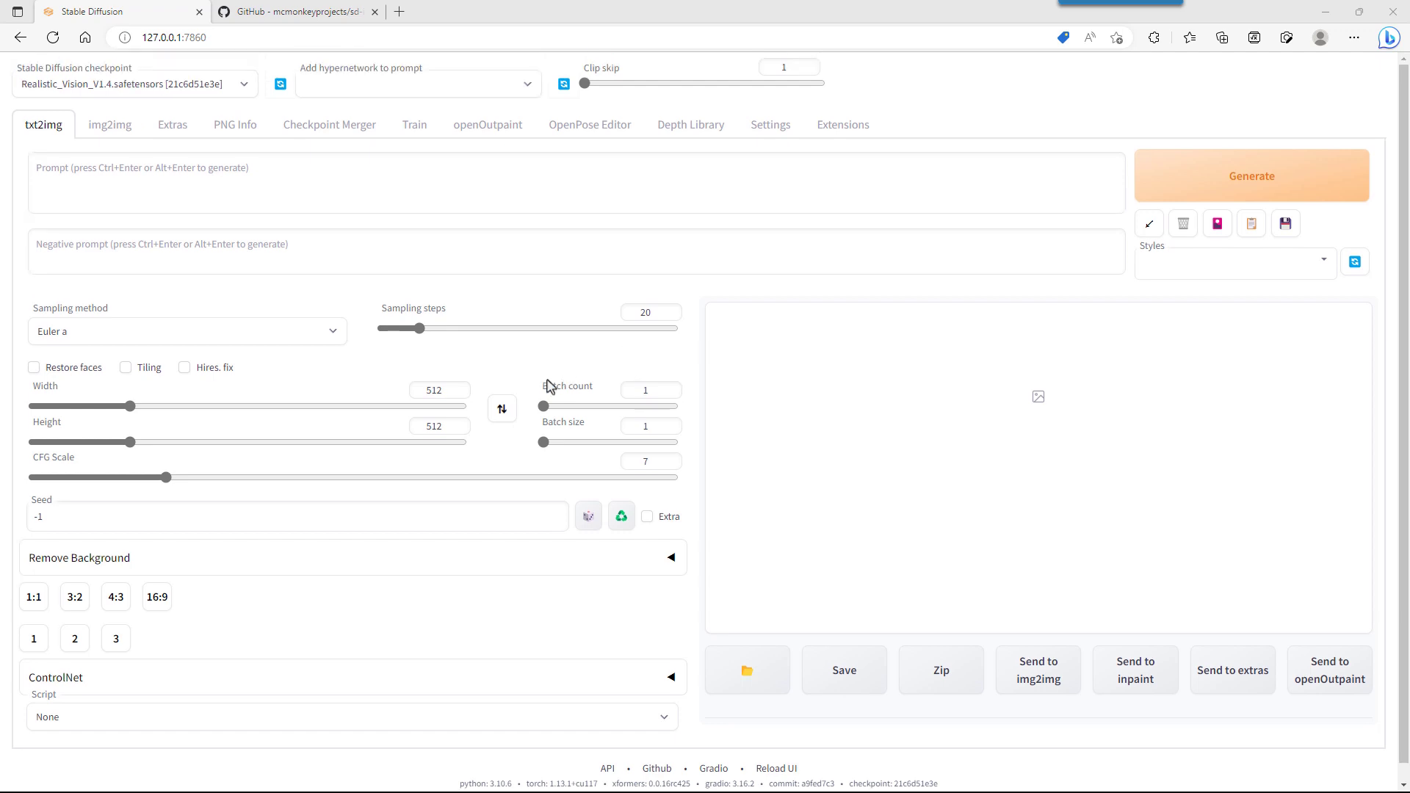
scroll(547, 385, down, 1)
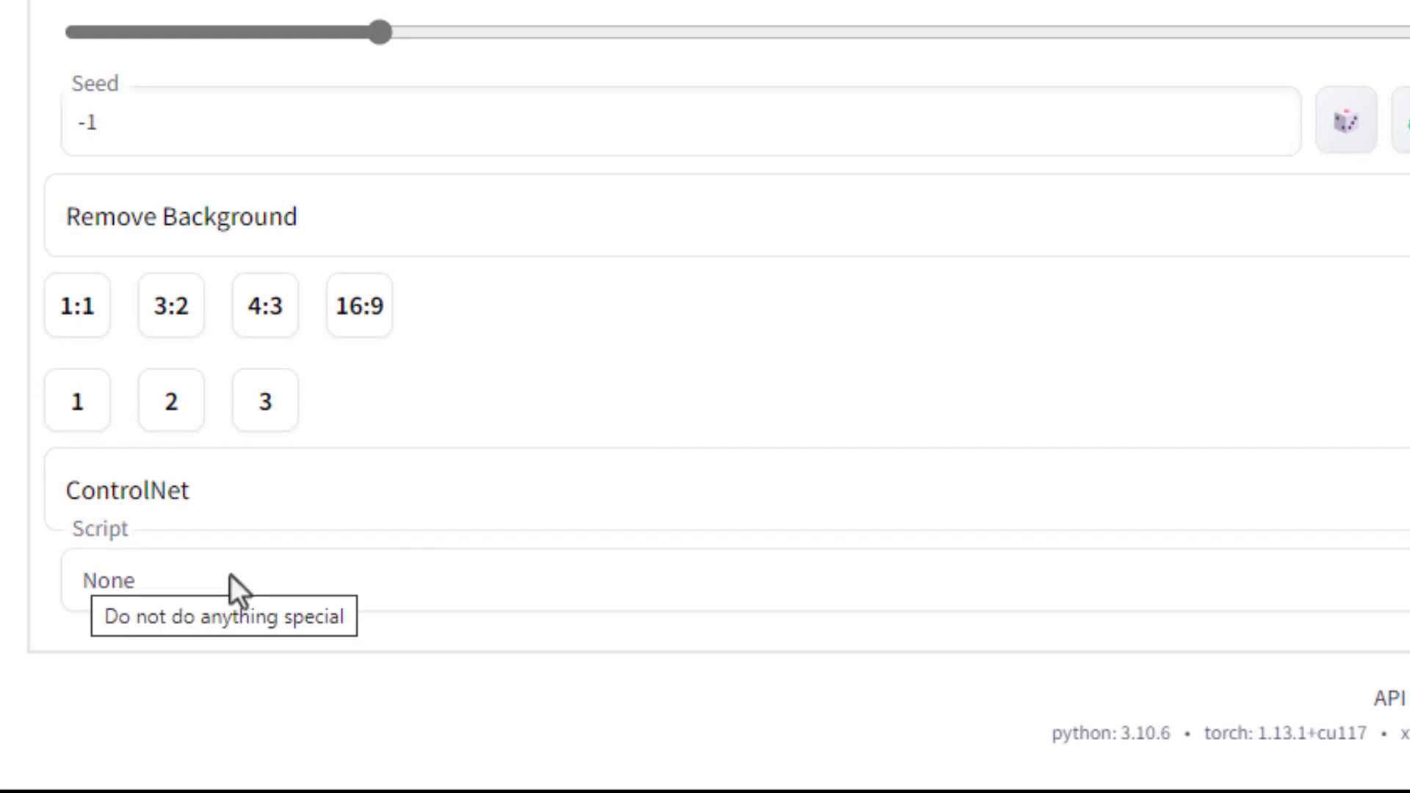
click(264, 581)
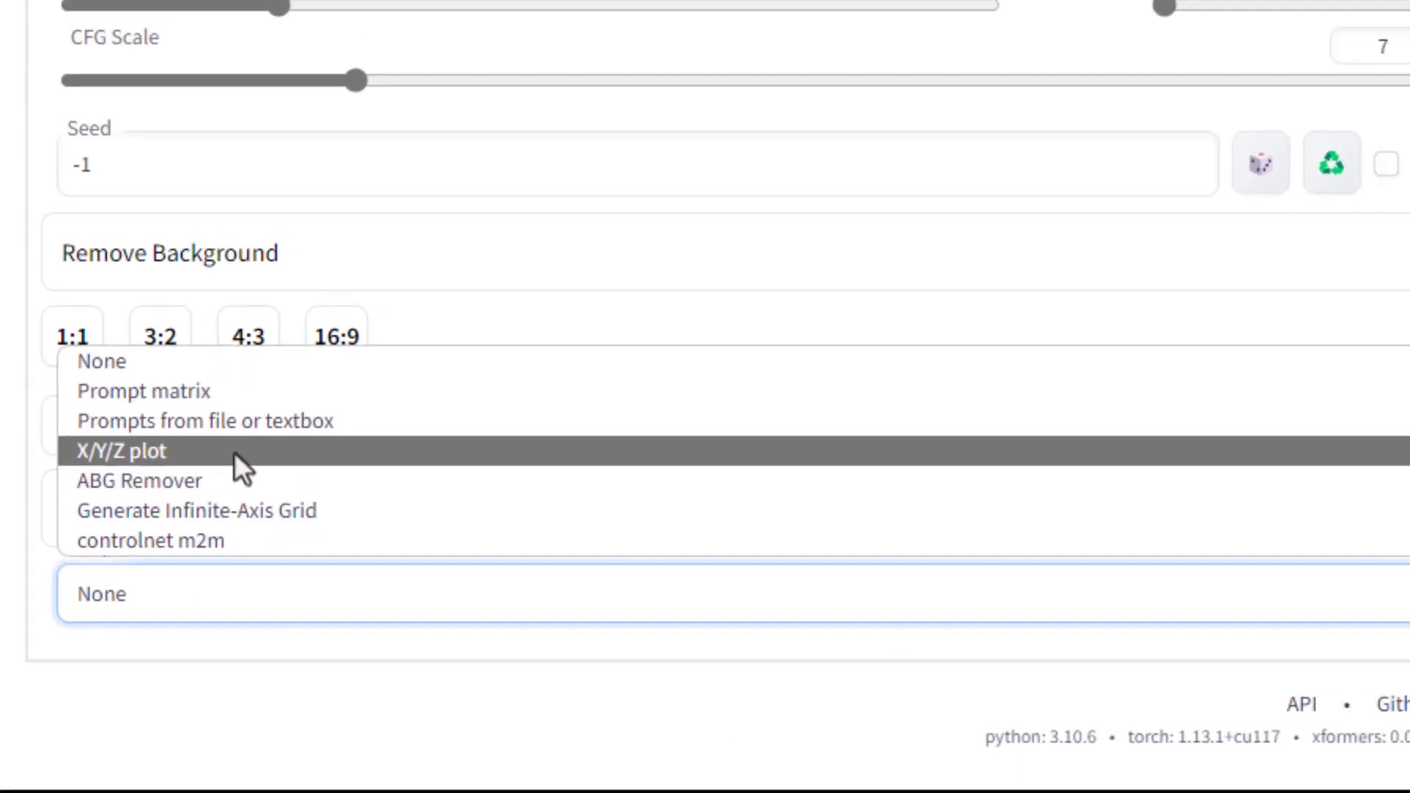
click(217, 474)
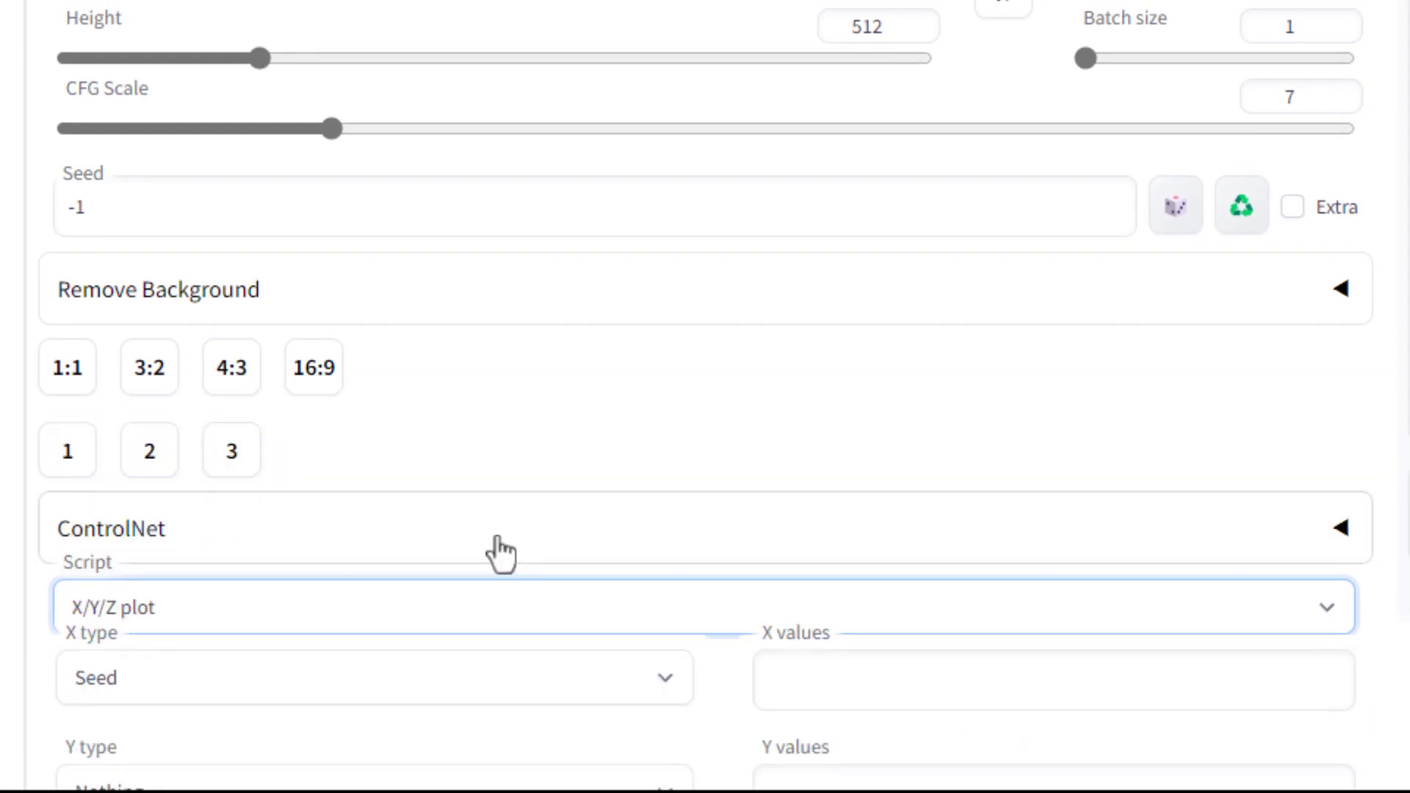
Set the plot's X axis to Steps with the values 10, 25 and 30
scroll(497, 553, down, 5)
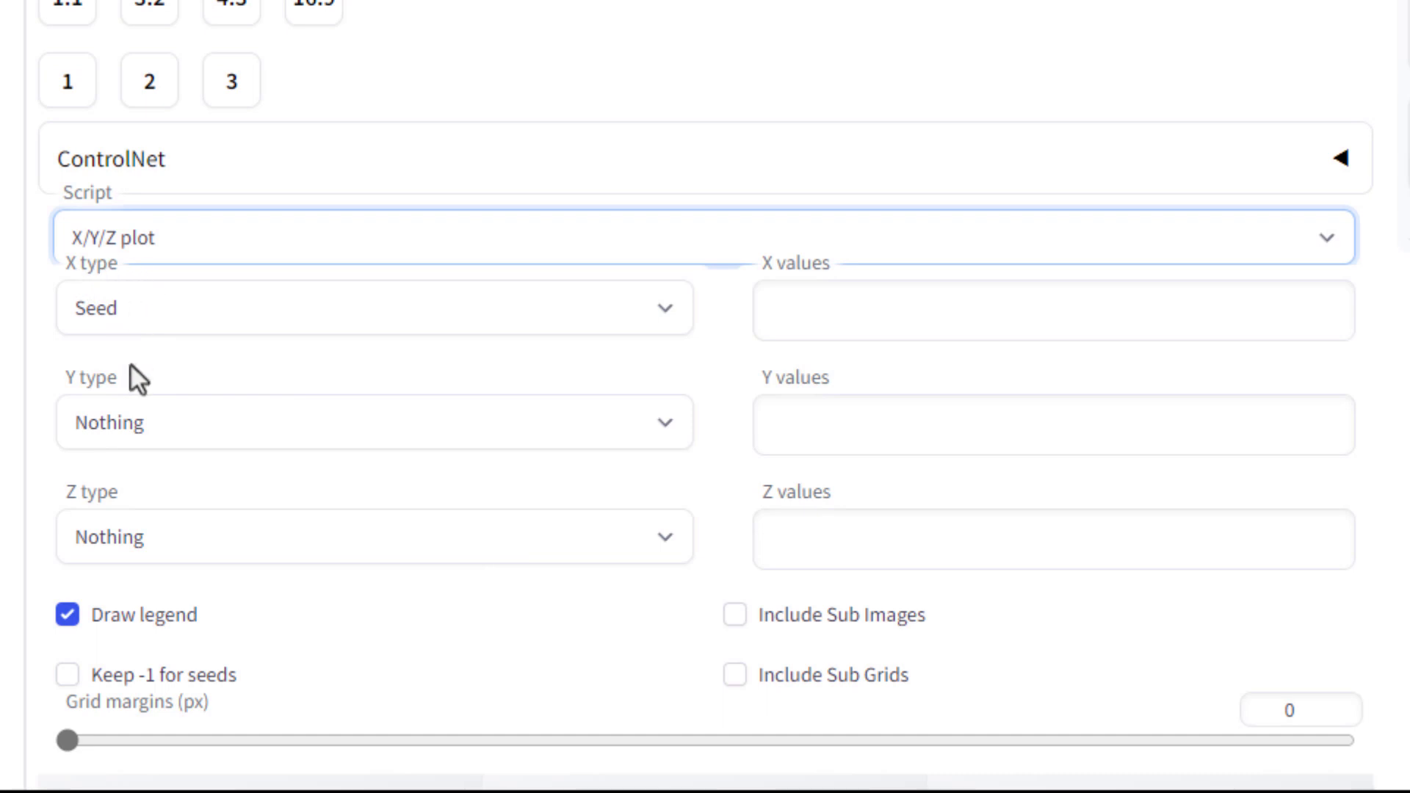
click(148, 310)
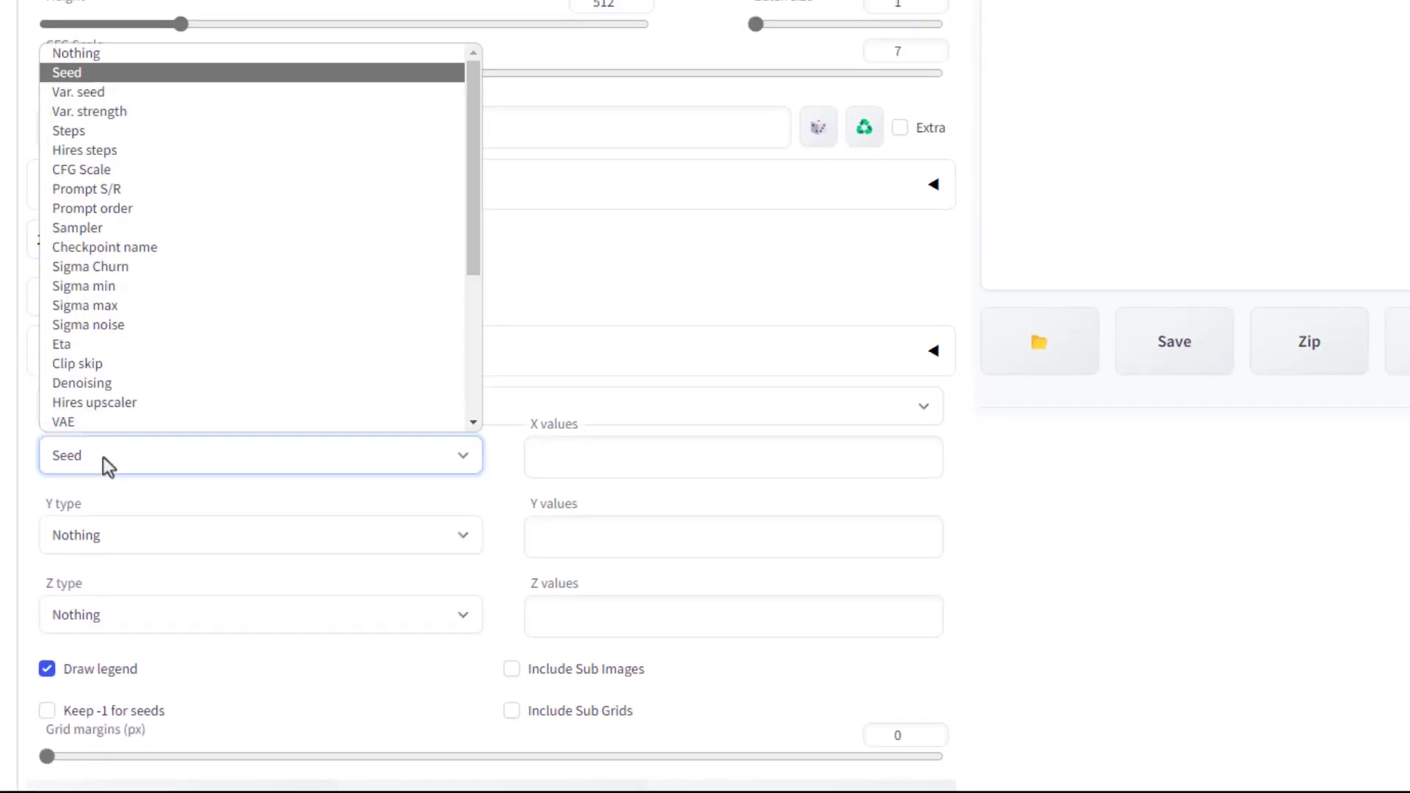
click(135, 130)
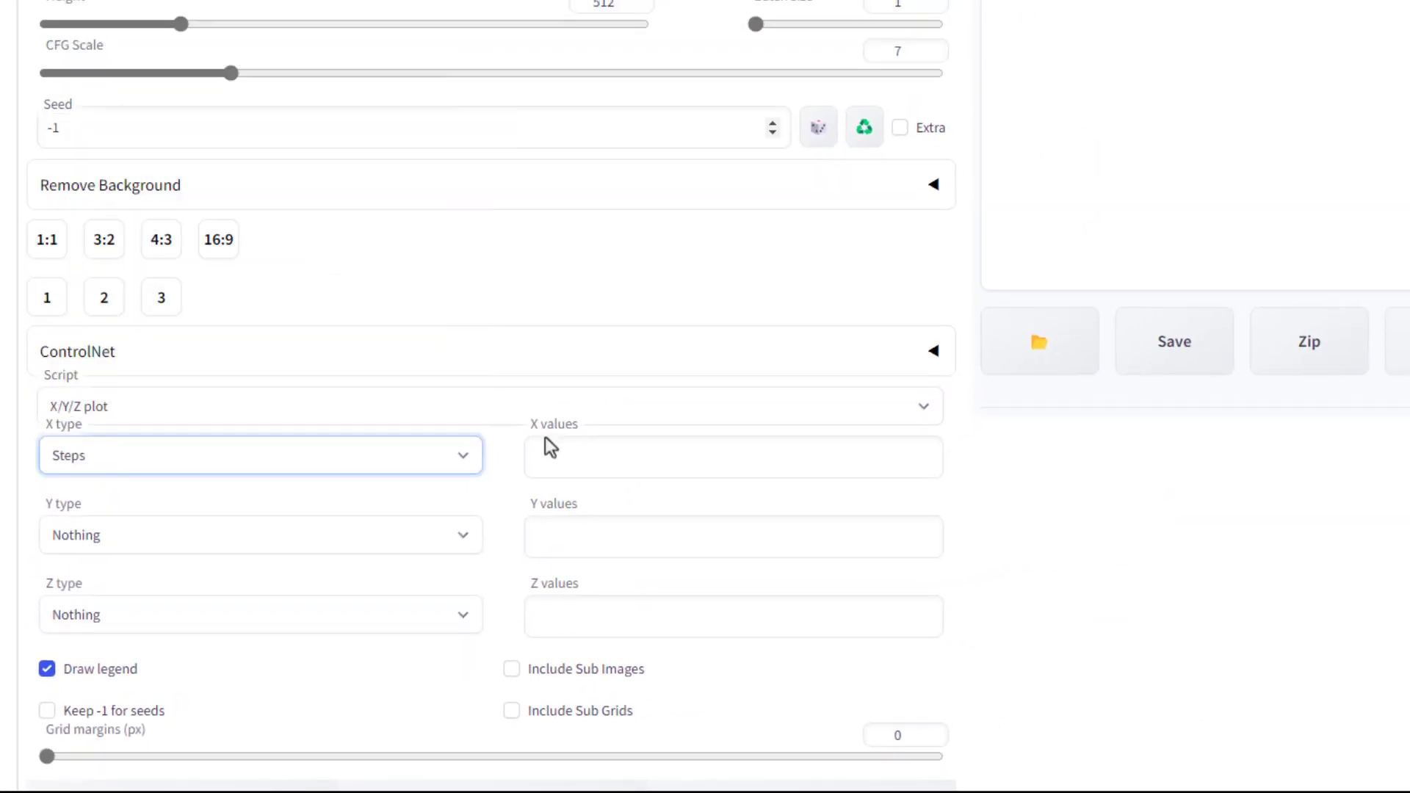
click(570, 459)
text(10)
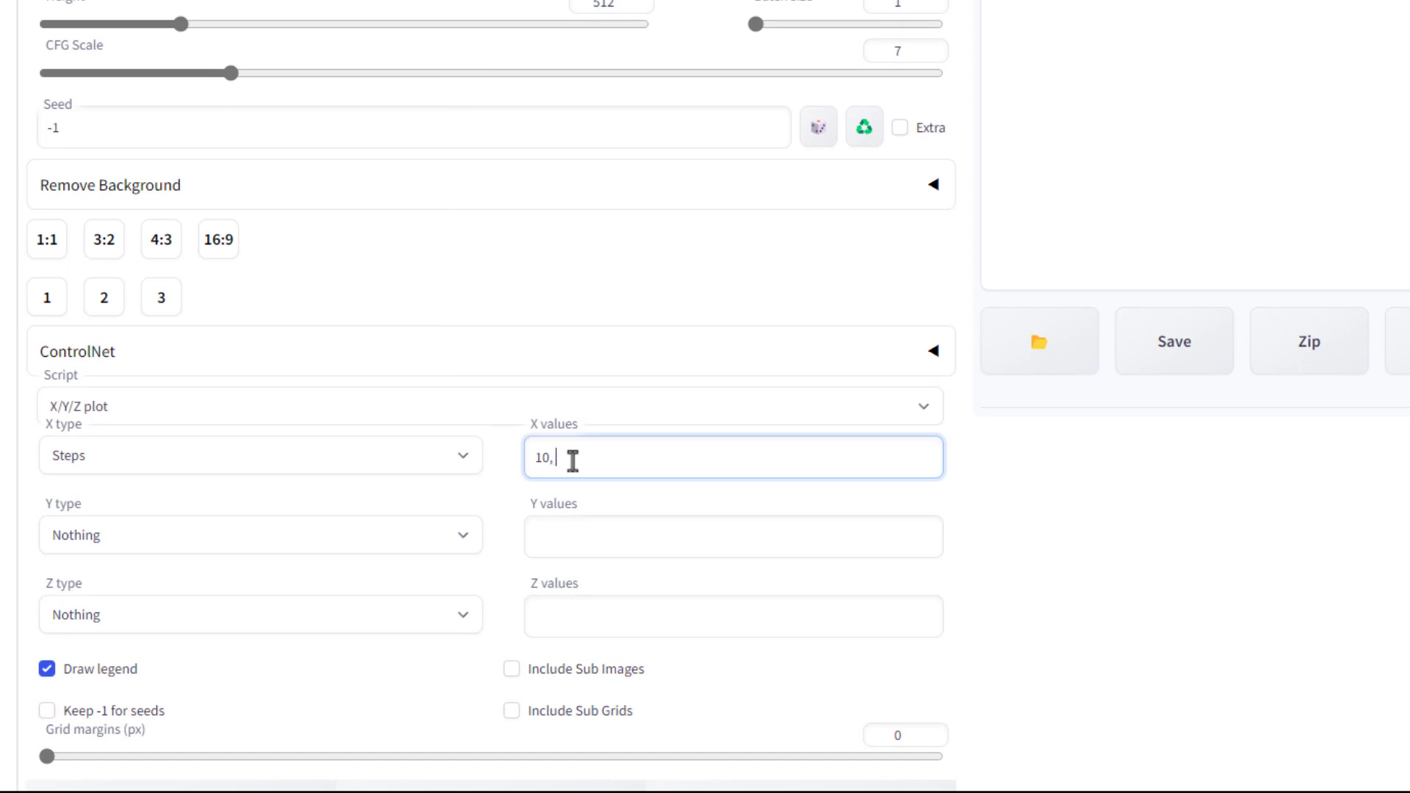
text(, 25, 30)
Set the plot's Y axis to Sampler, fill in all samplers and trim the list to Euler a and DDIM
click(427, 537)
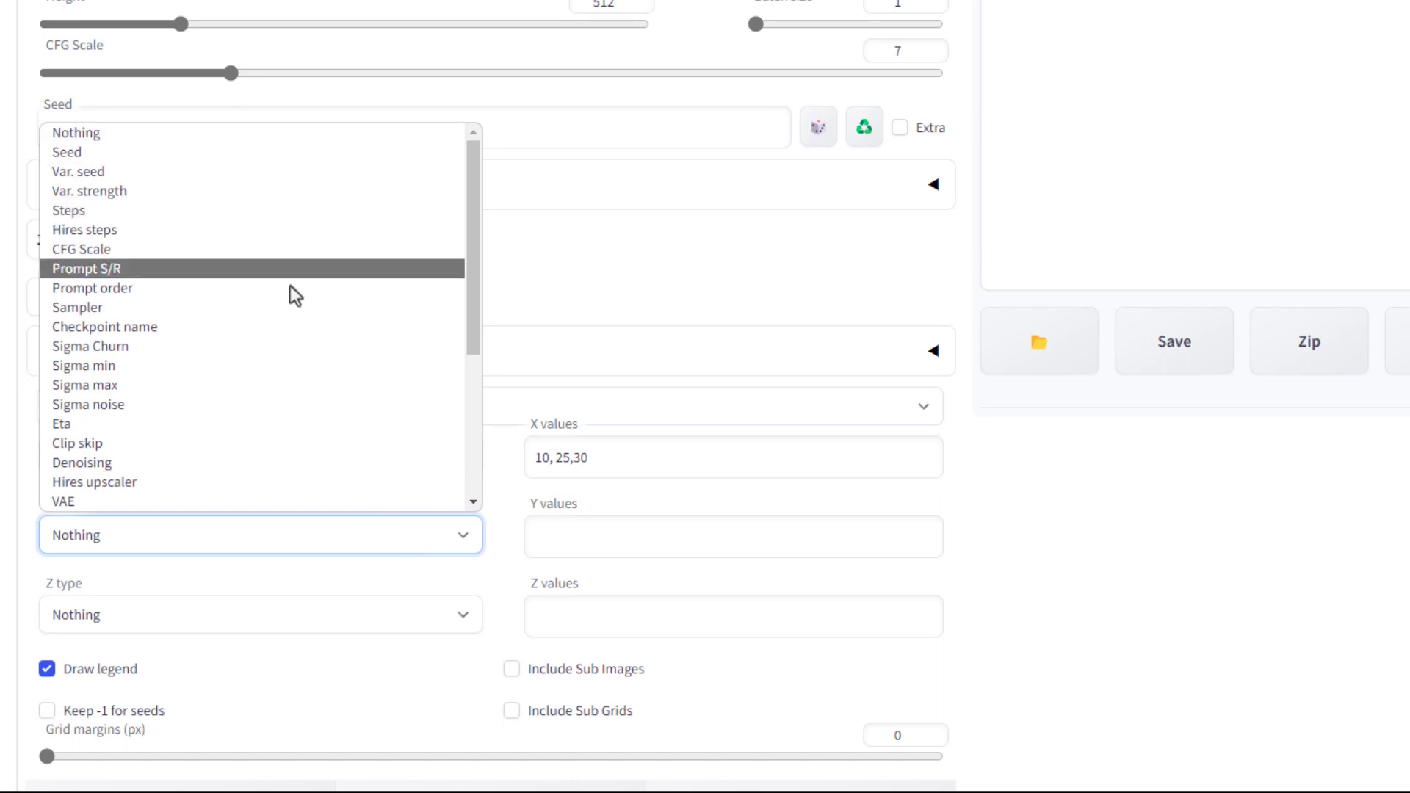
click(291, 308)
click(936, 547)
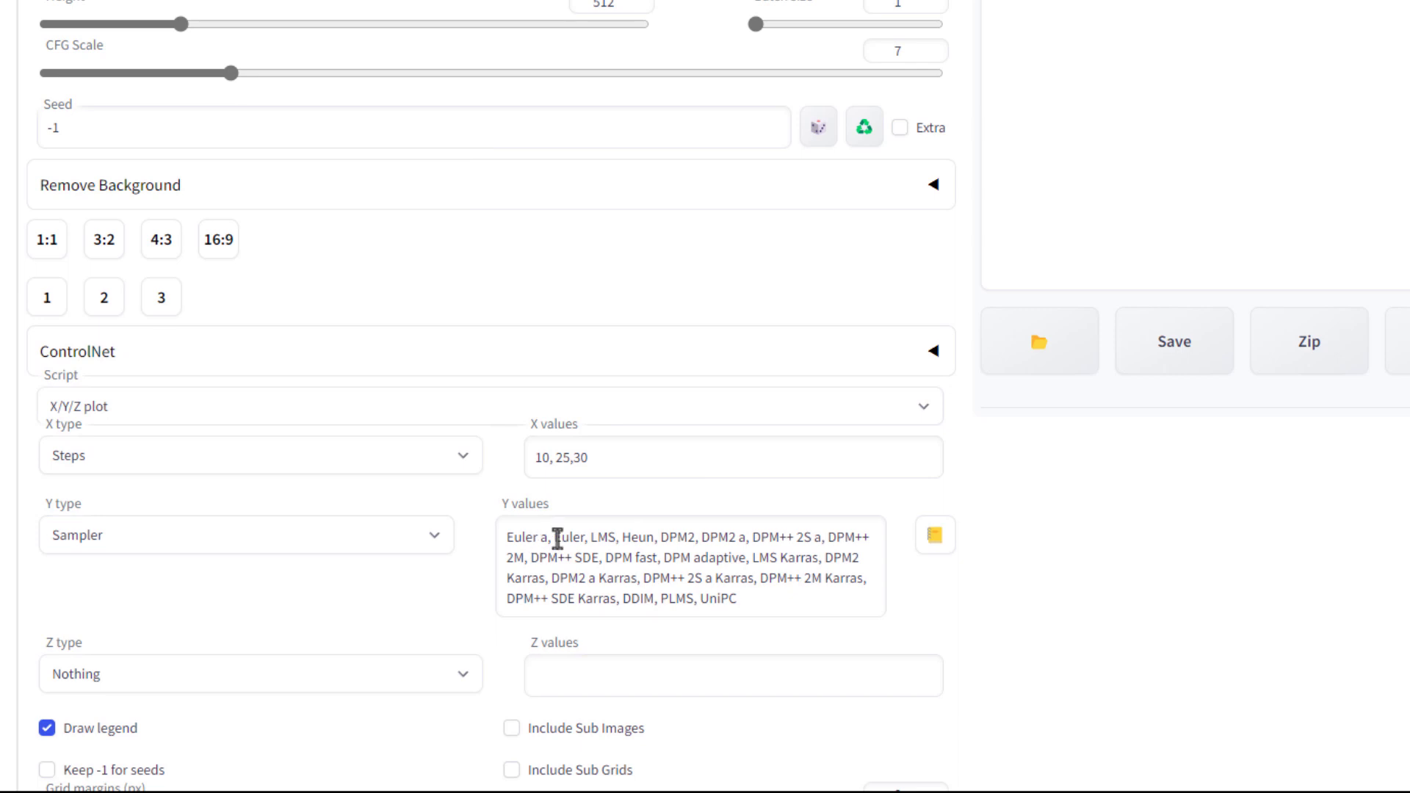
click(550, 538)
drag(551, 539, 626, 596)
key(BackSpace)
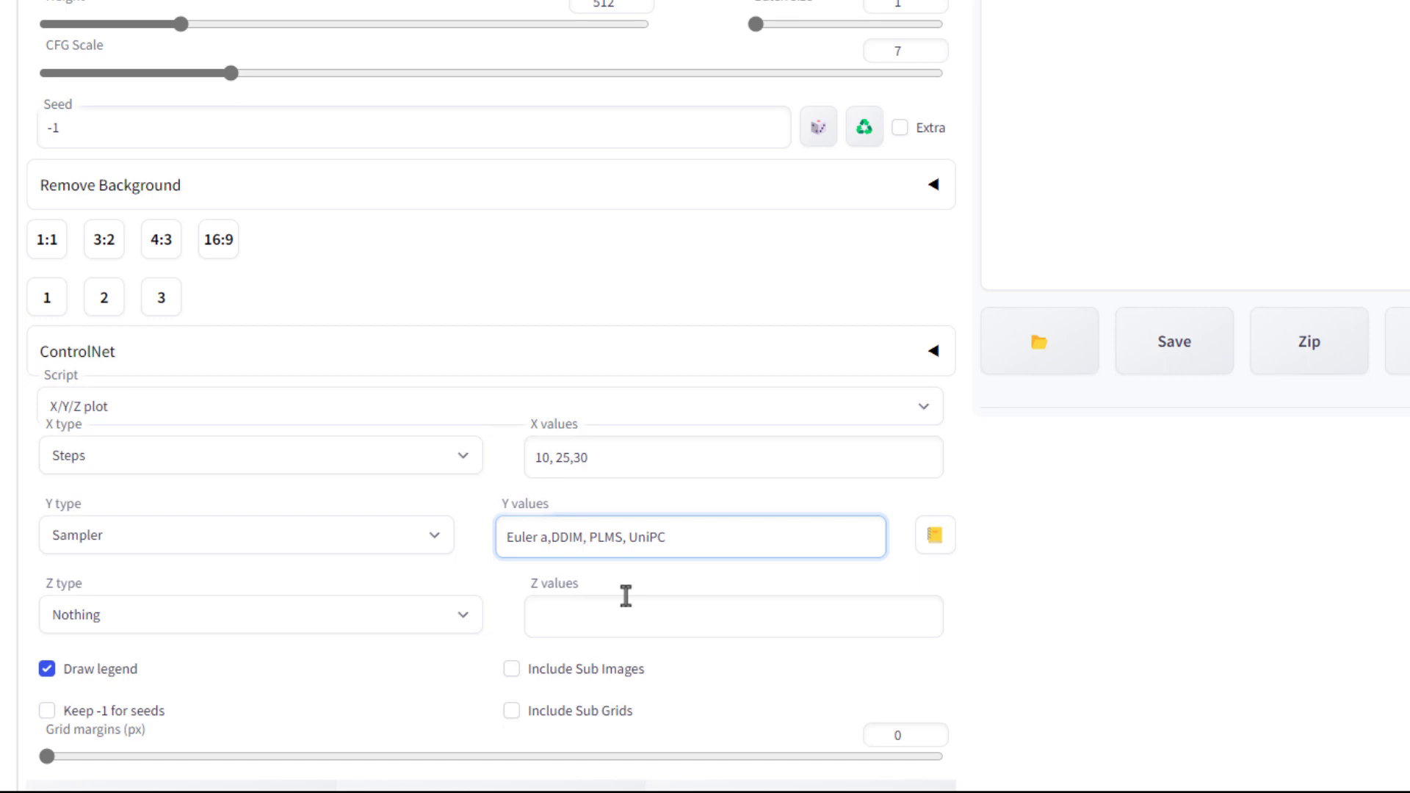
key(shift+End)
key(Delete)
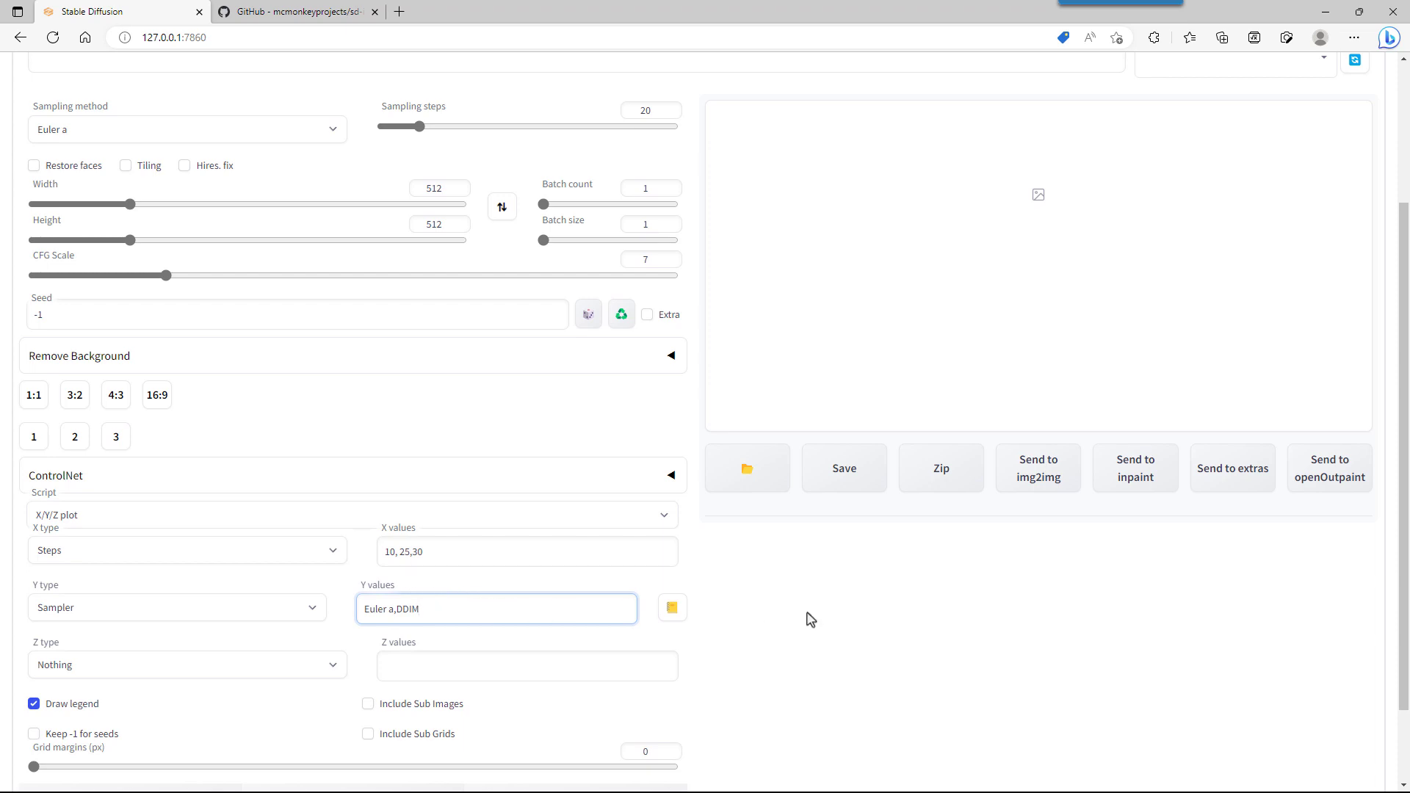
Enter the prompt "korean garden" and generate the comparison grid
scroll(809, 617, up, 3)
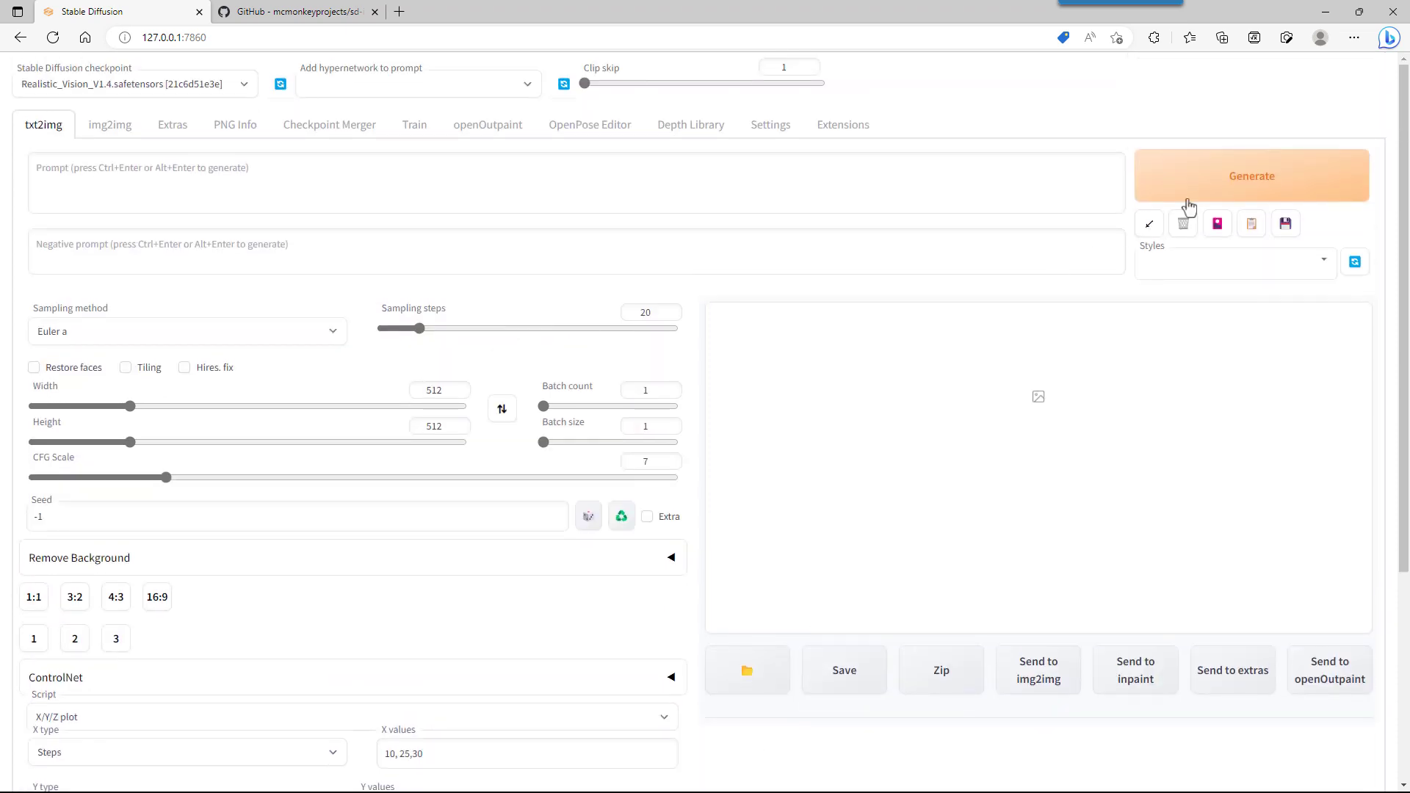
click(95, 179)
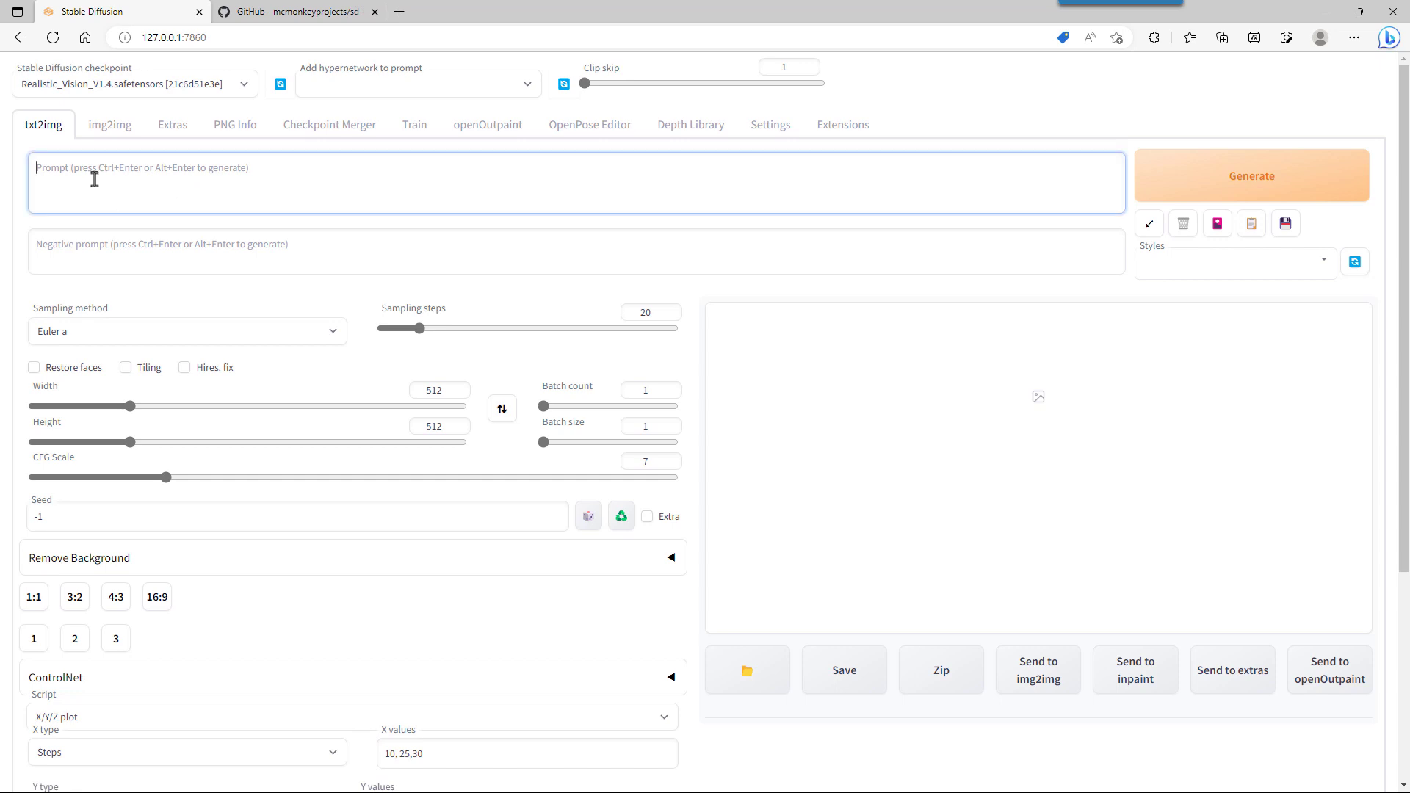
text(kor)
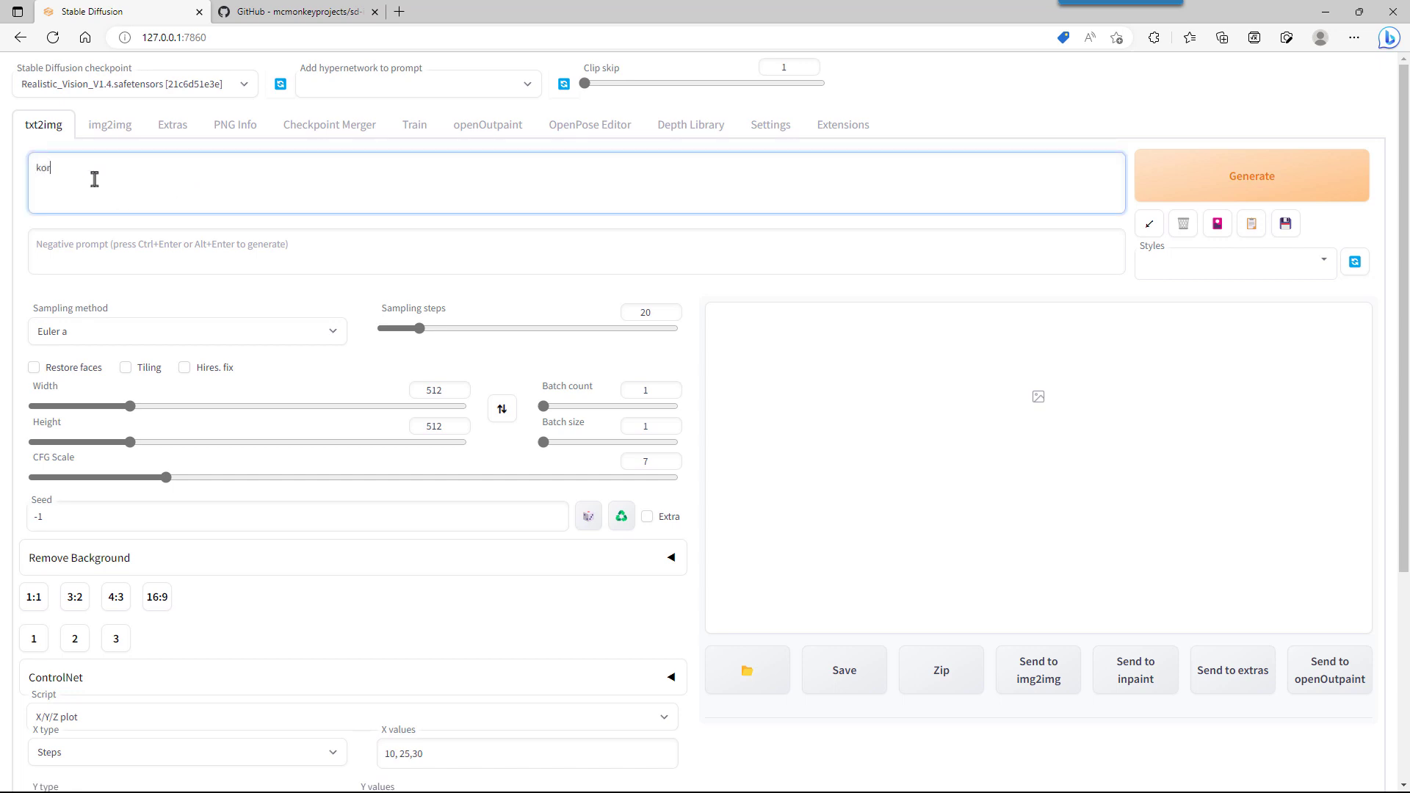
text(ean garden)
key(ctrl+Return)
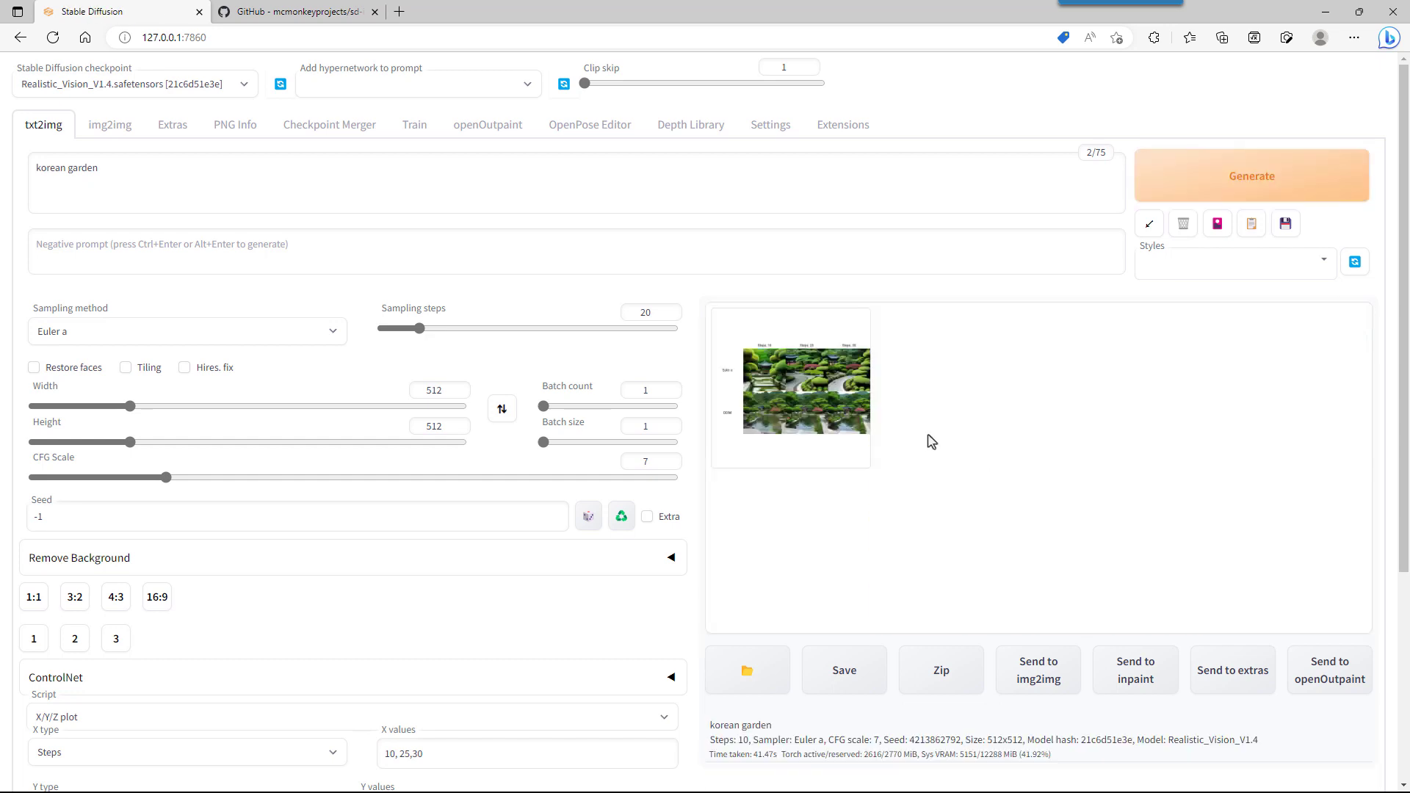
Open the generated comparison grid in the enlarged full-page view
click(793, 389)
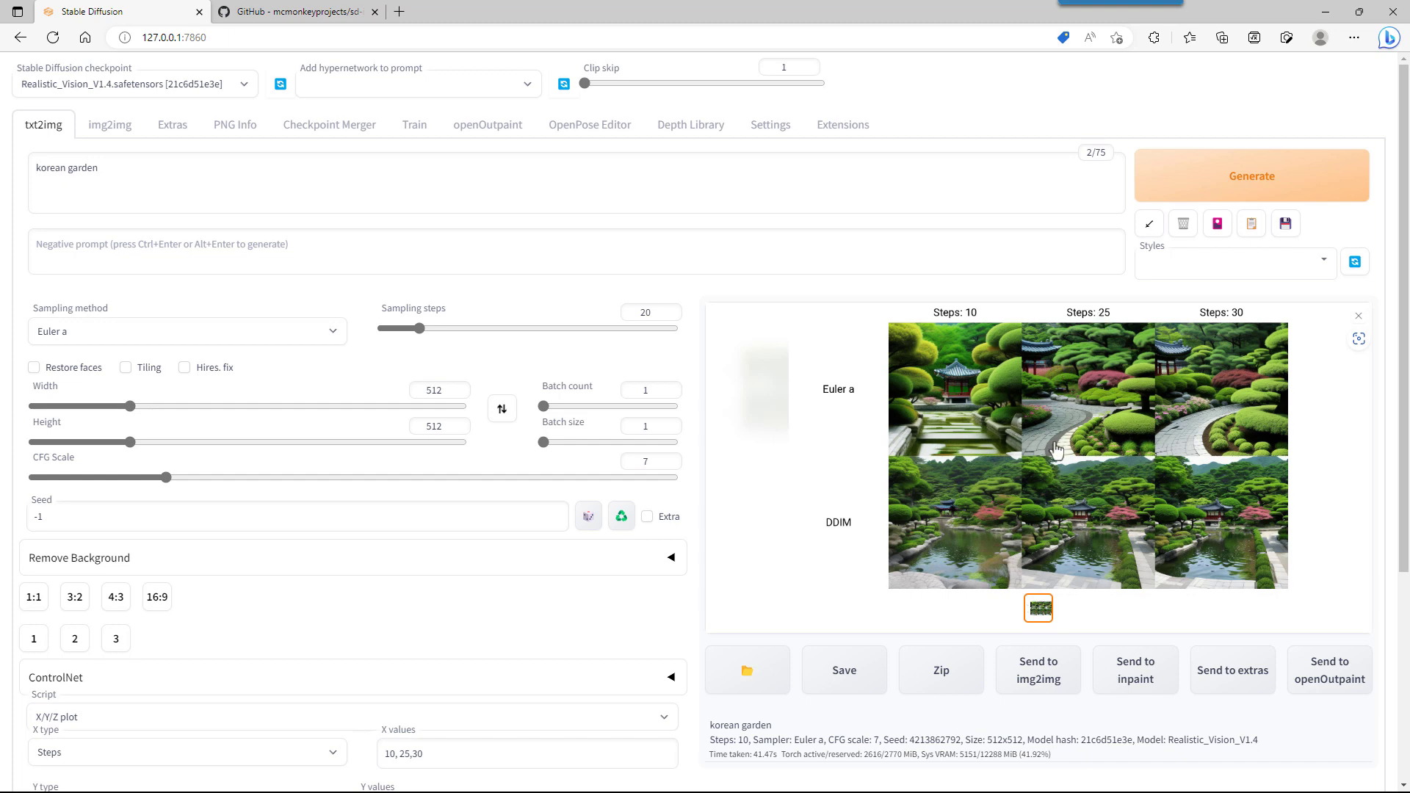
click(1066, 467)
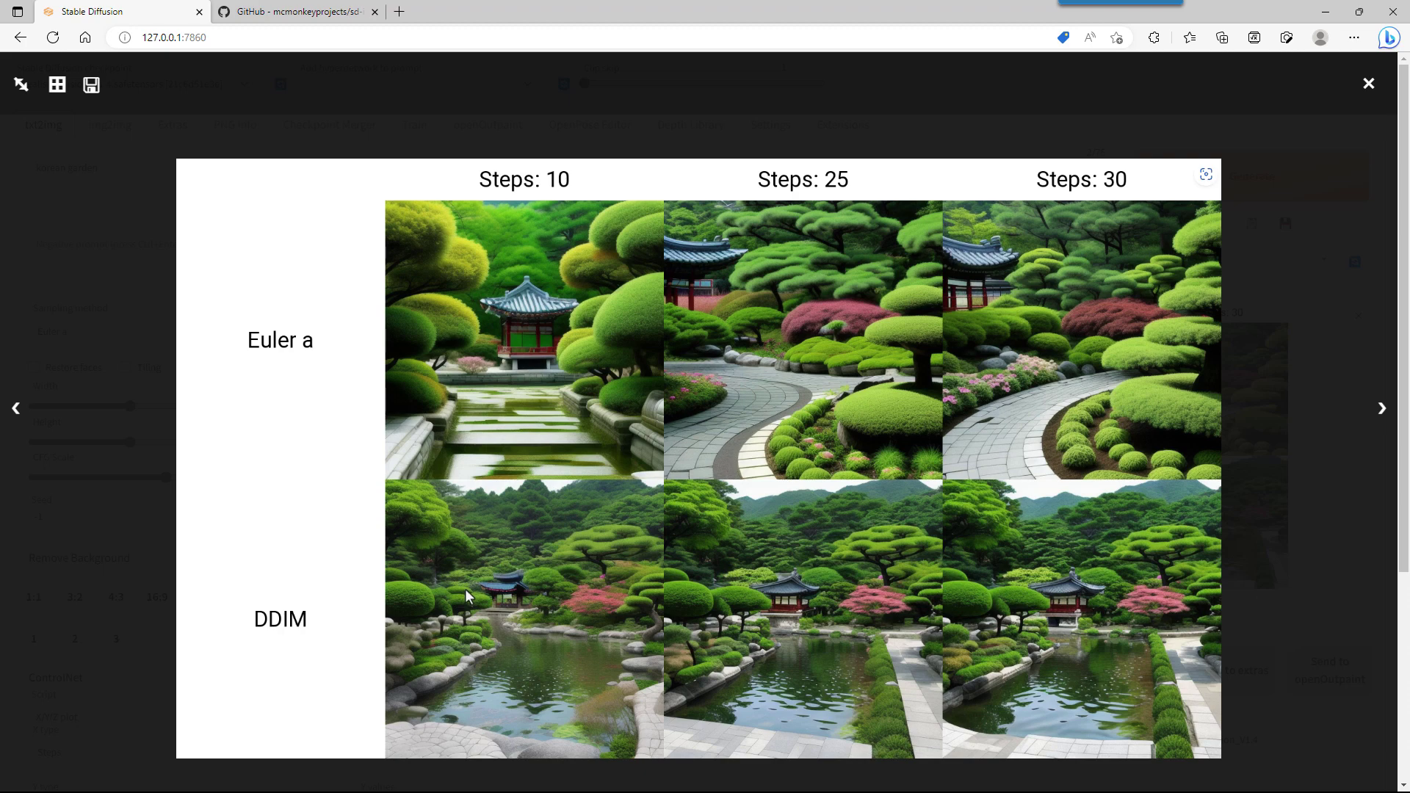
Switch to FastStone Image Viewer, preview the individual images in the 2023-03-19 output folder, and minimize the viewer
key(alt+Tab)
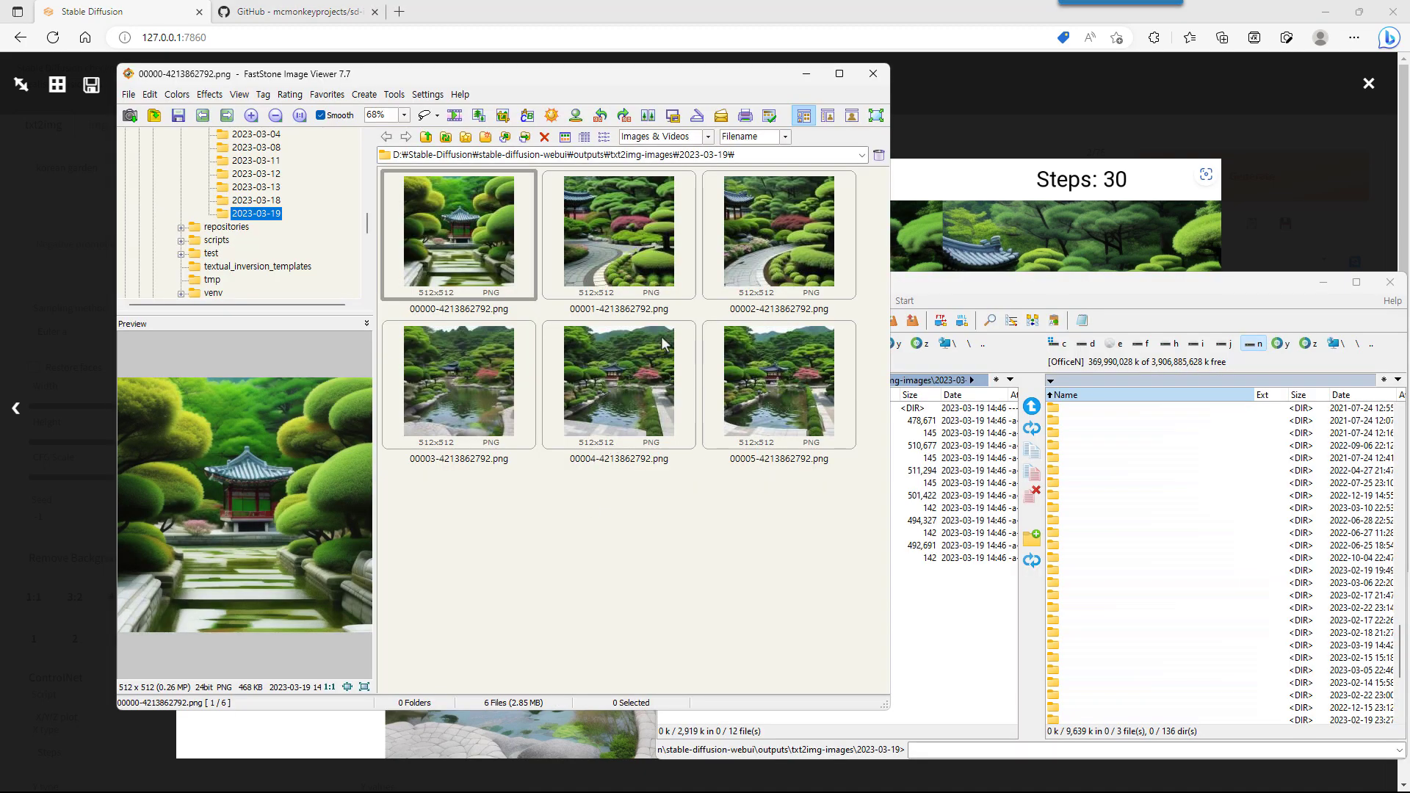
click(609, 259)
click(761, 278)
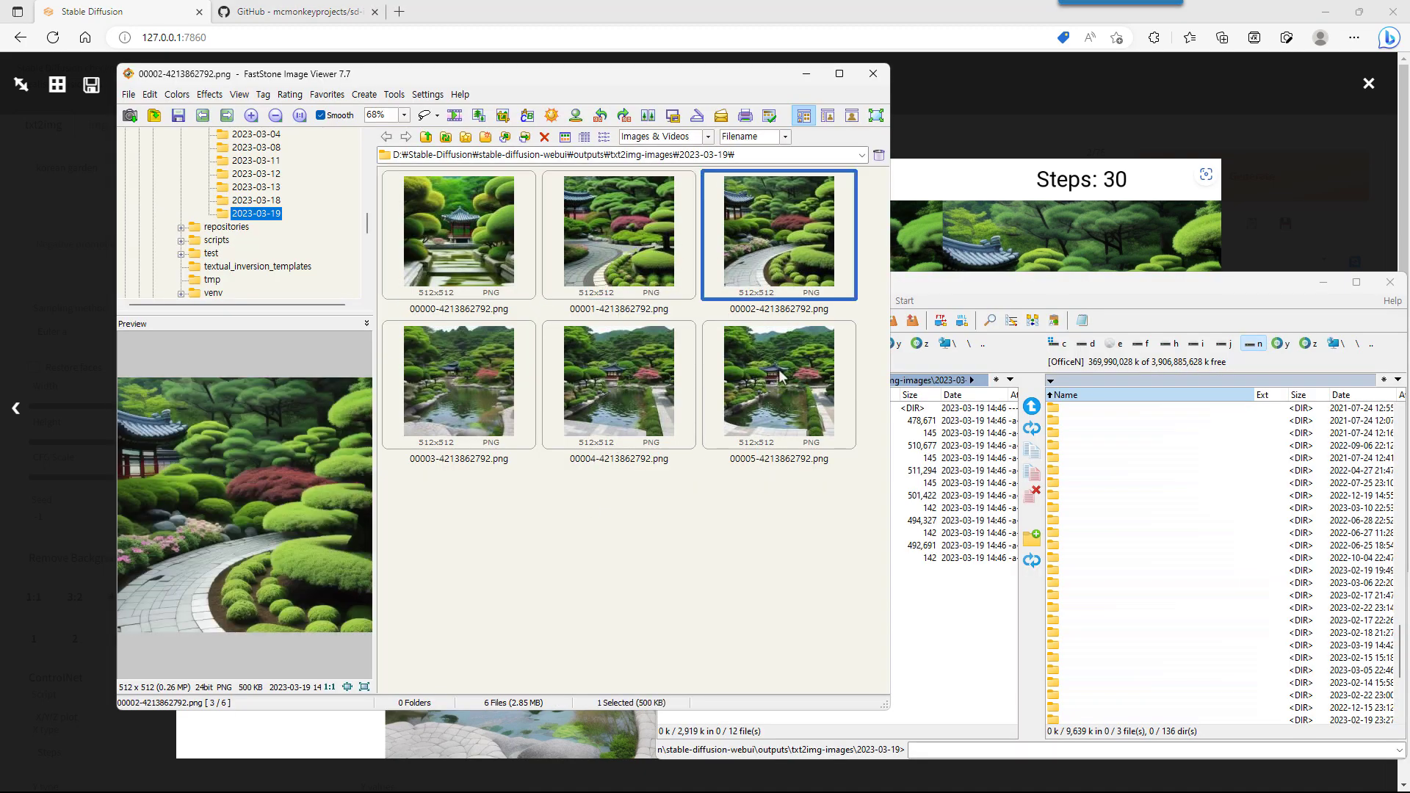
click(780, 376)
click(617, 380)
click(539, 389)
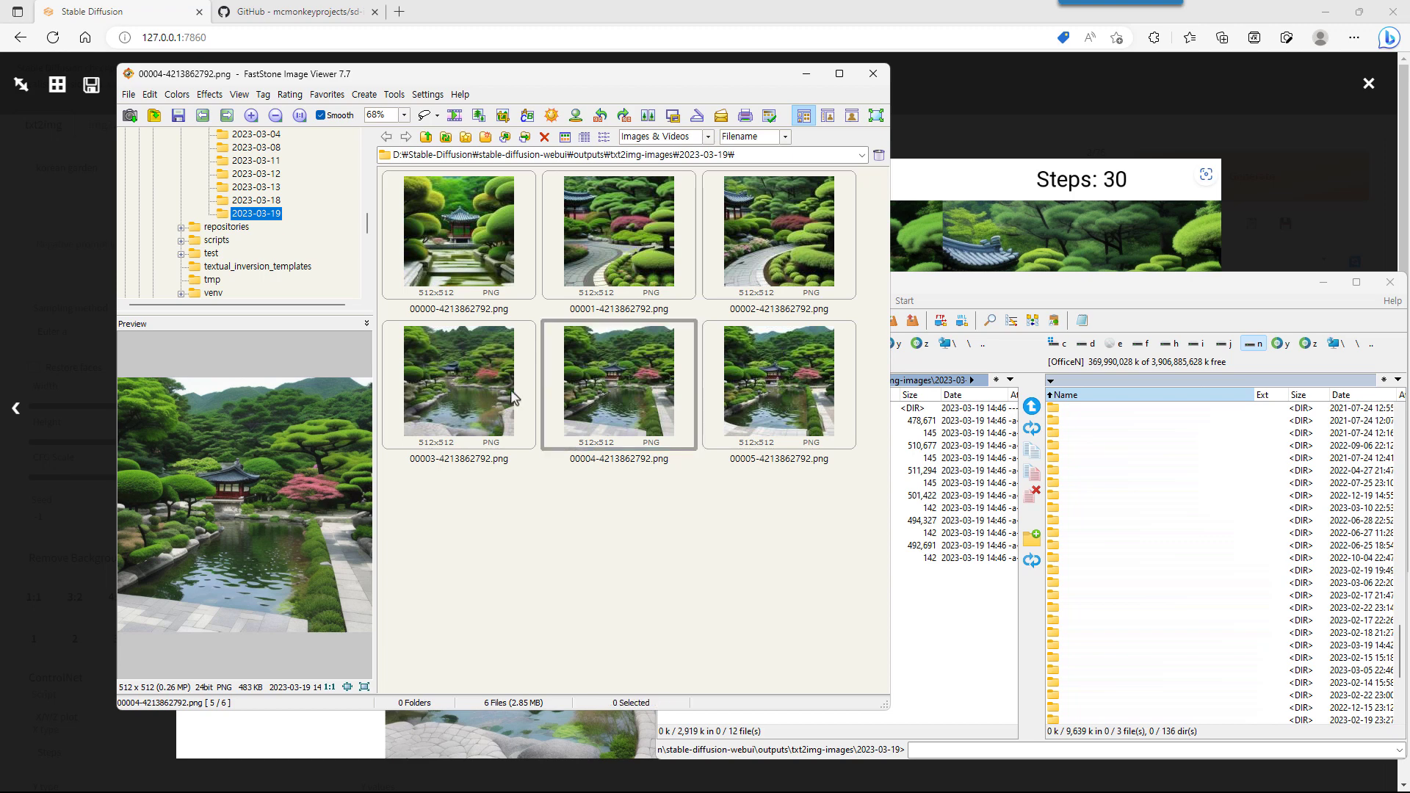
click(512, 397)
click(512, 254)
click(580, 390)
click(497, 407)
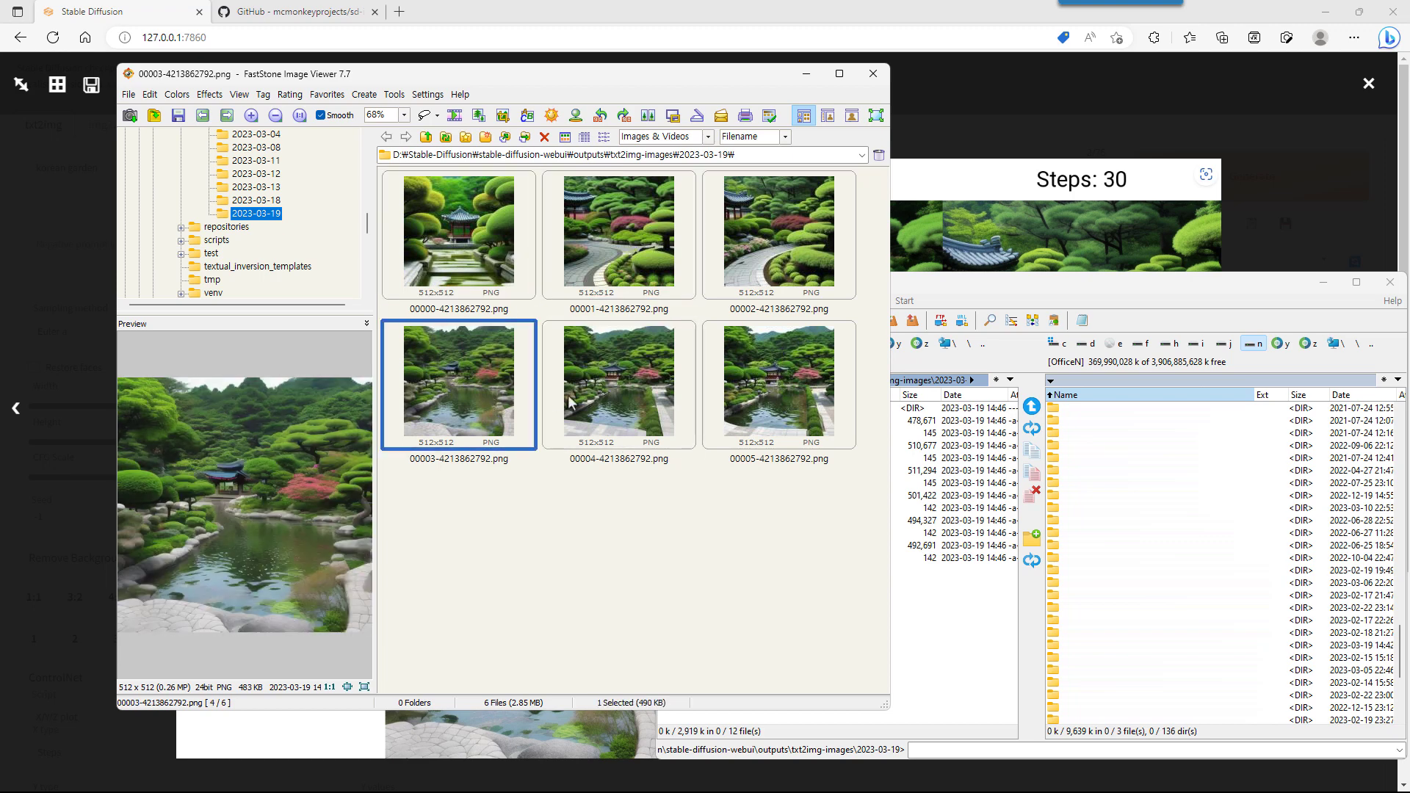
click(569, 400)
click(777, 384)
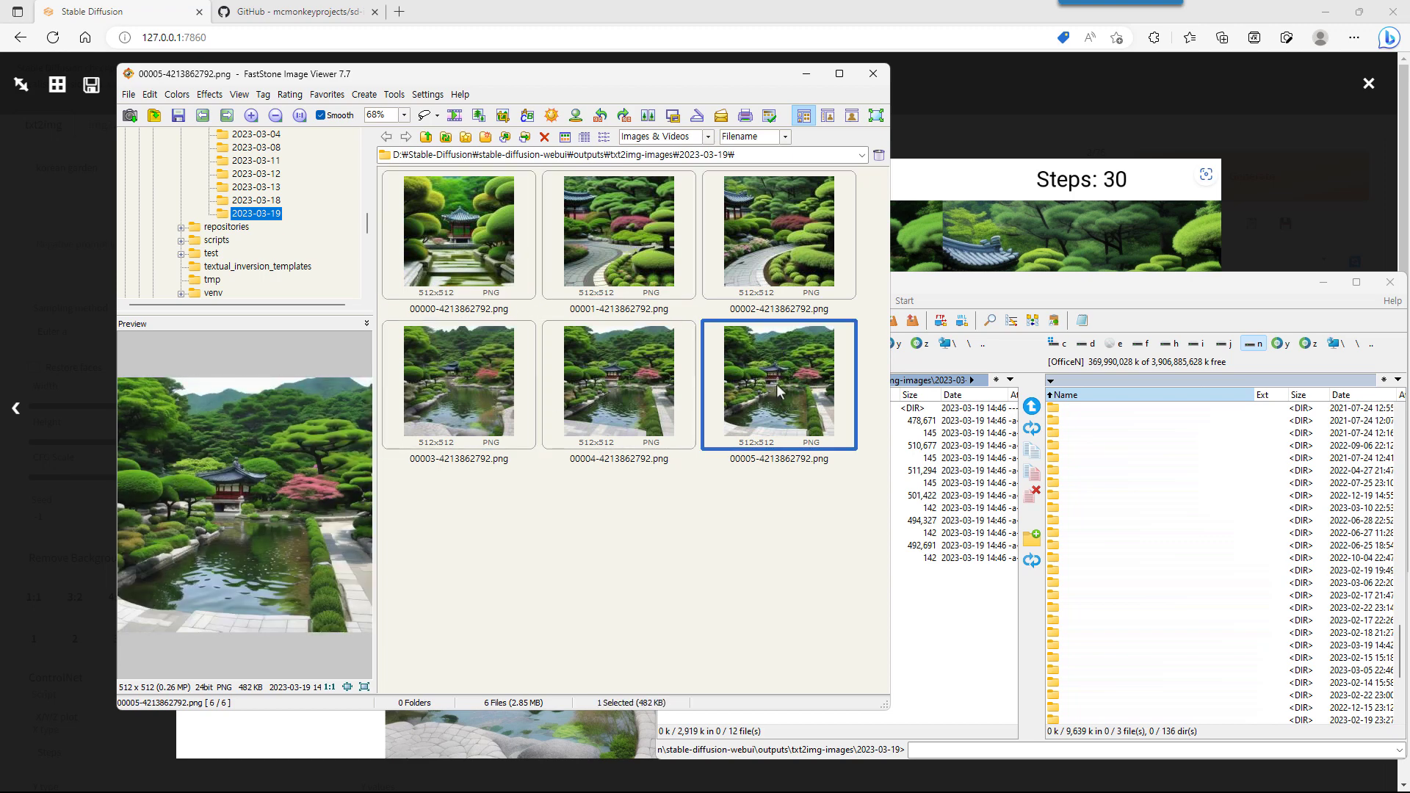
click(482, 420)
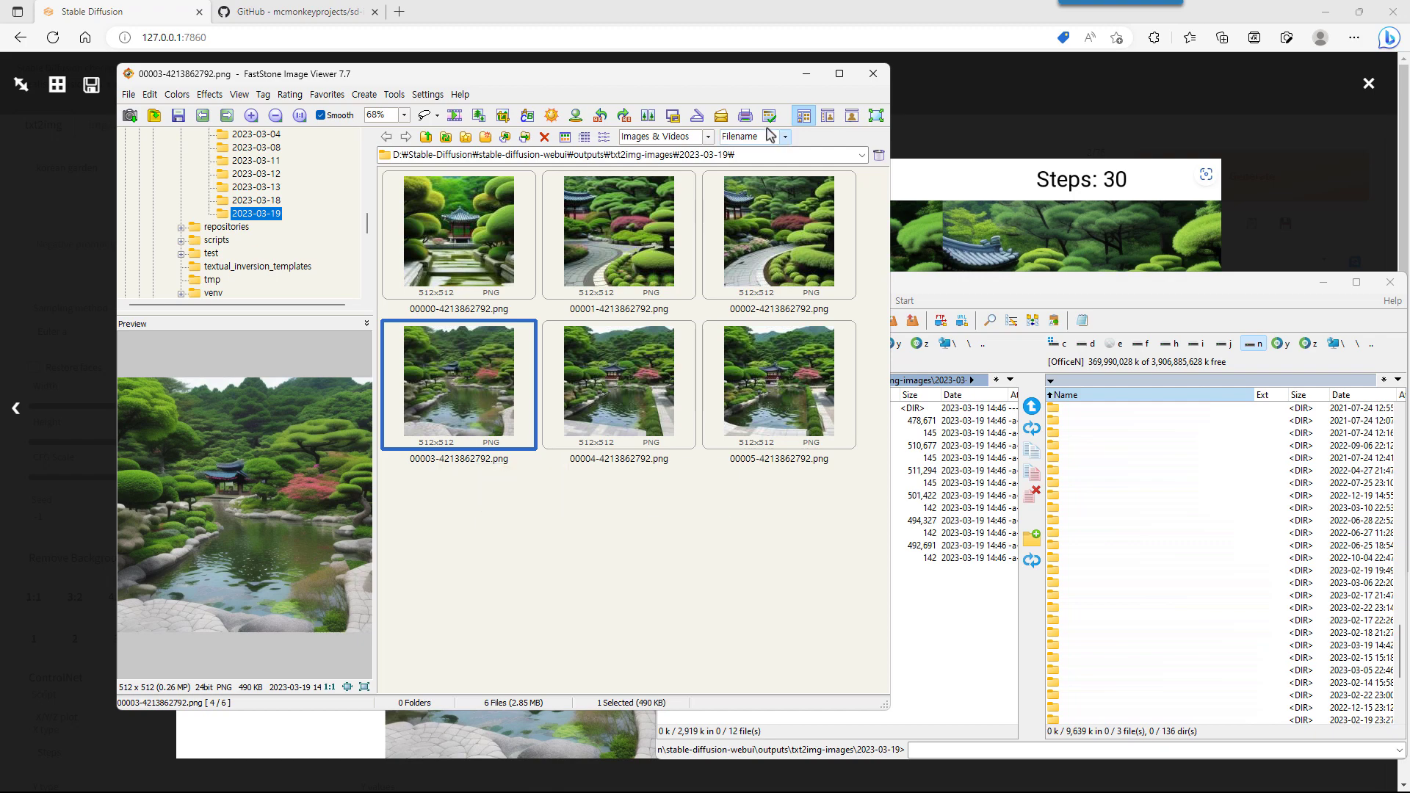
click(806, 74)
Examine the enlarged comparison grid again, close it and review the X/Y/Z plot settings
click(893, 171)
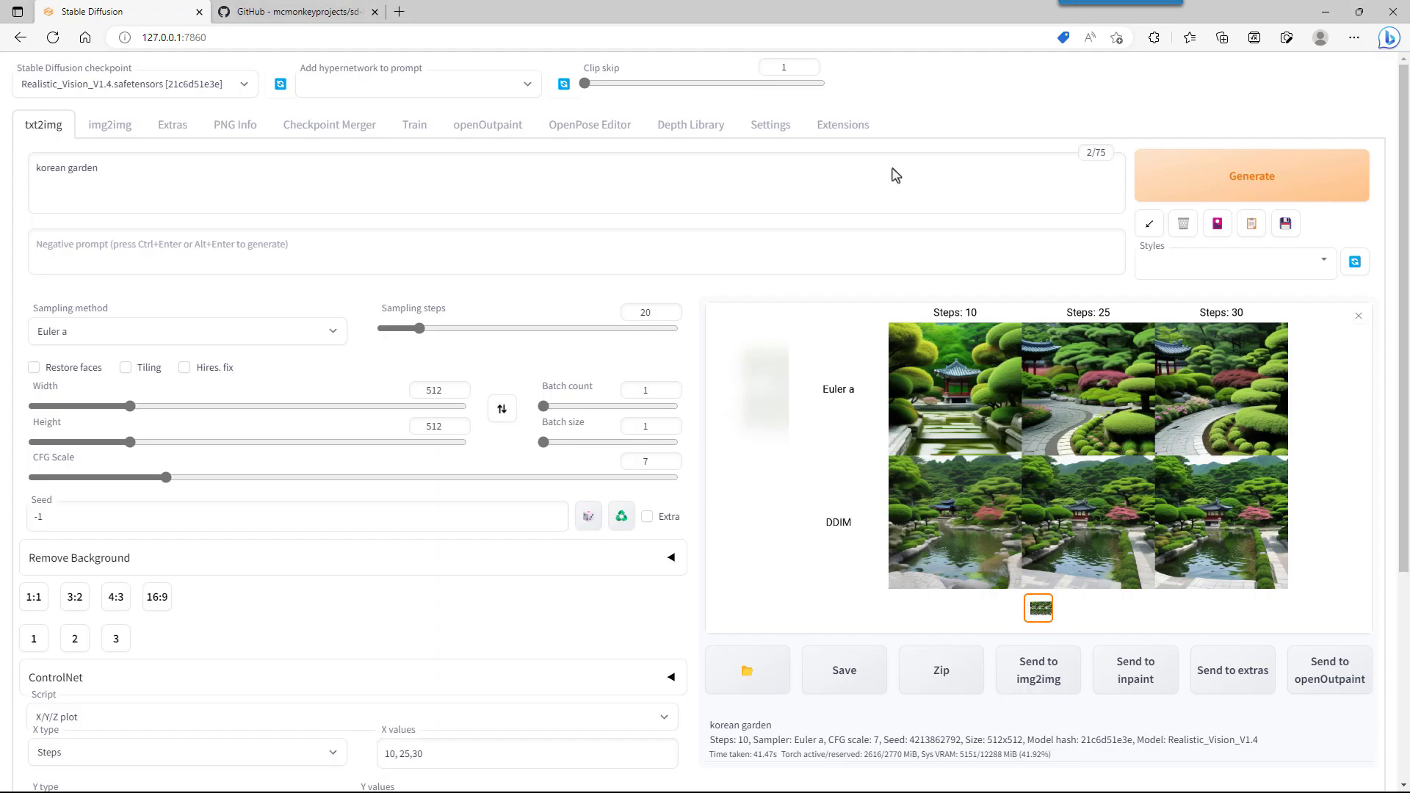
click(1062, 464)
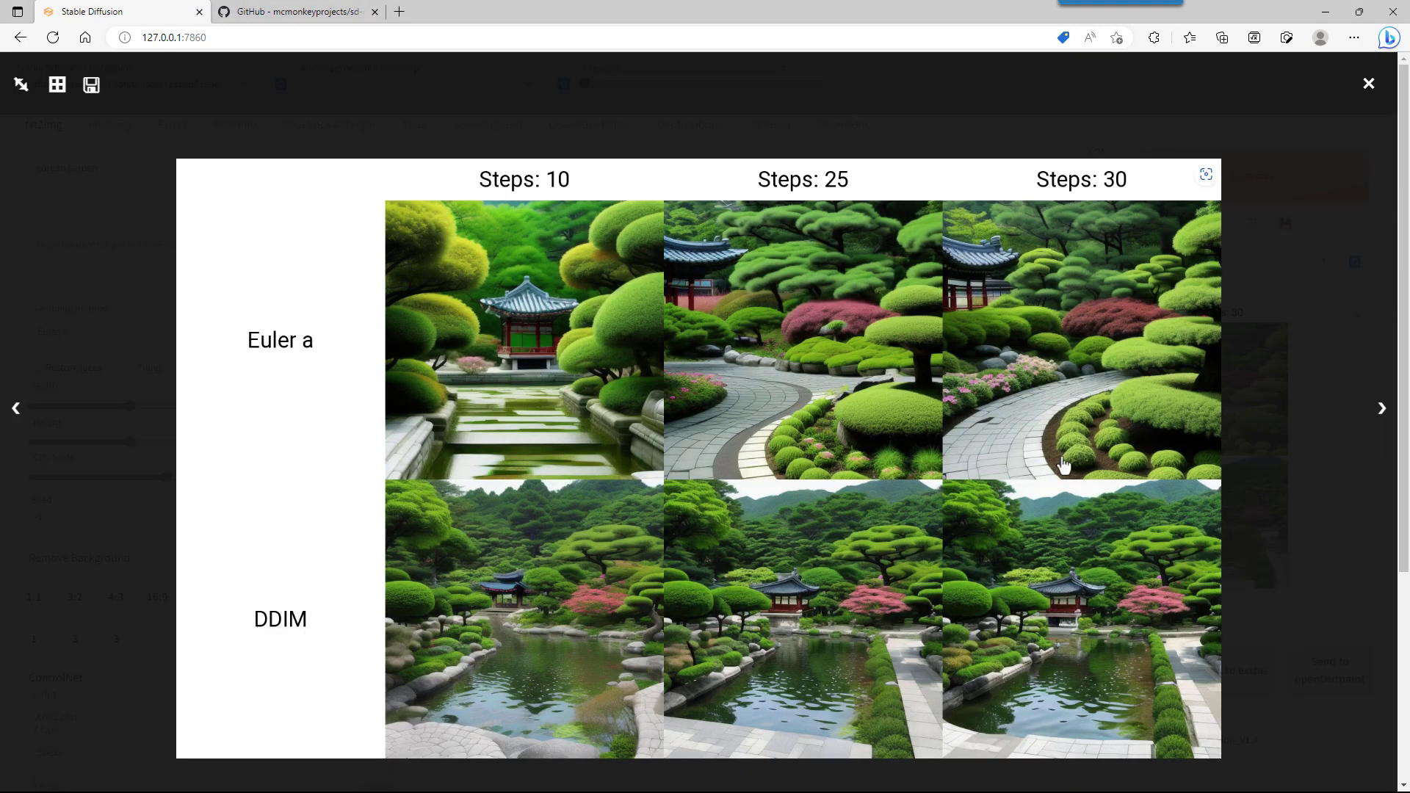
click(1364, 88)
scroll(595, 558, down, 4)
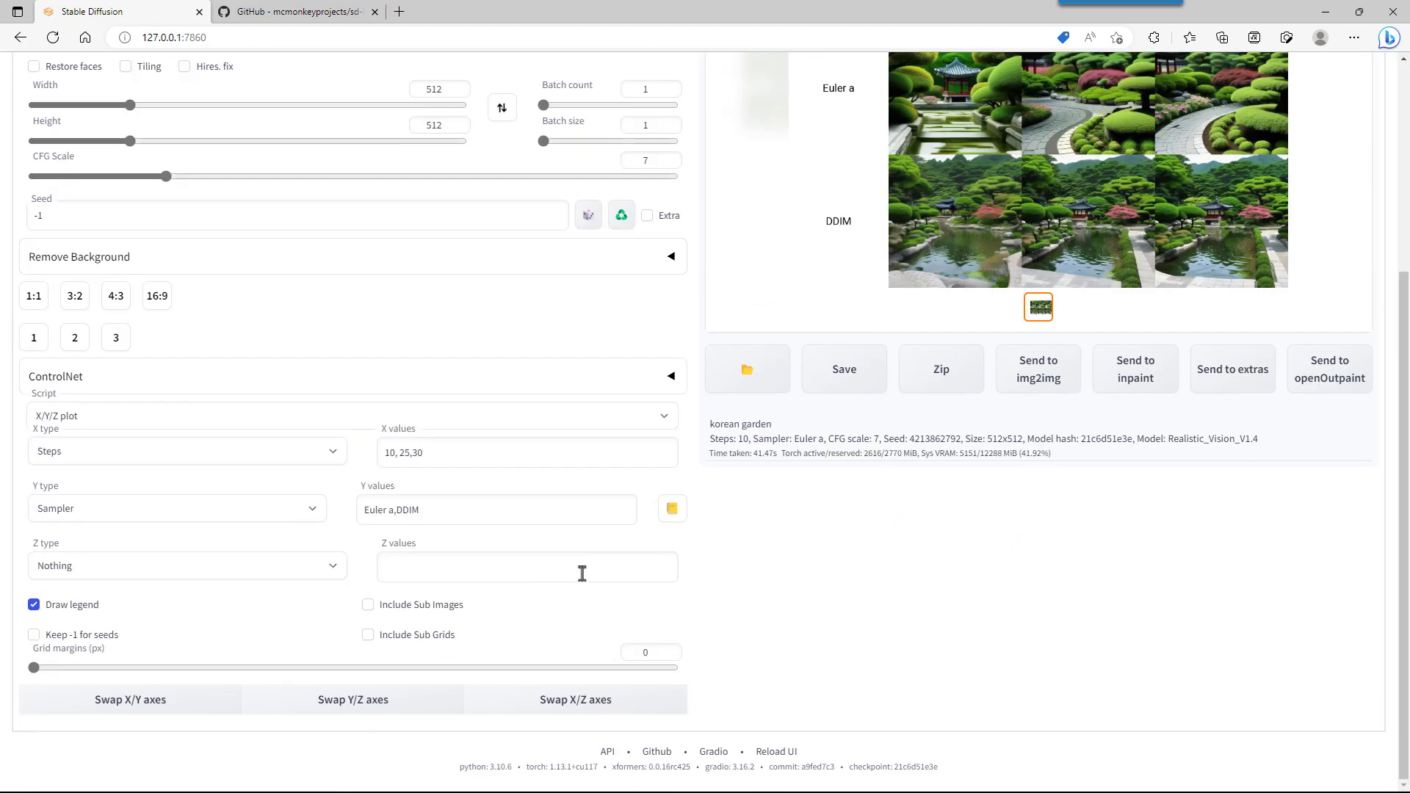
scroll(677, 623, up, 4)
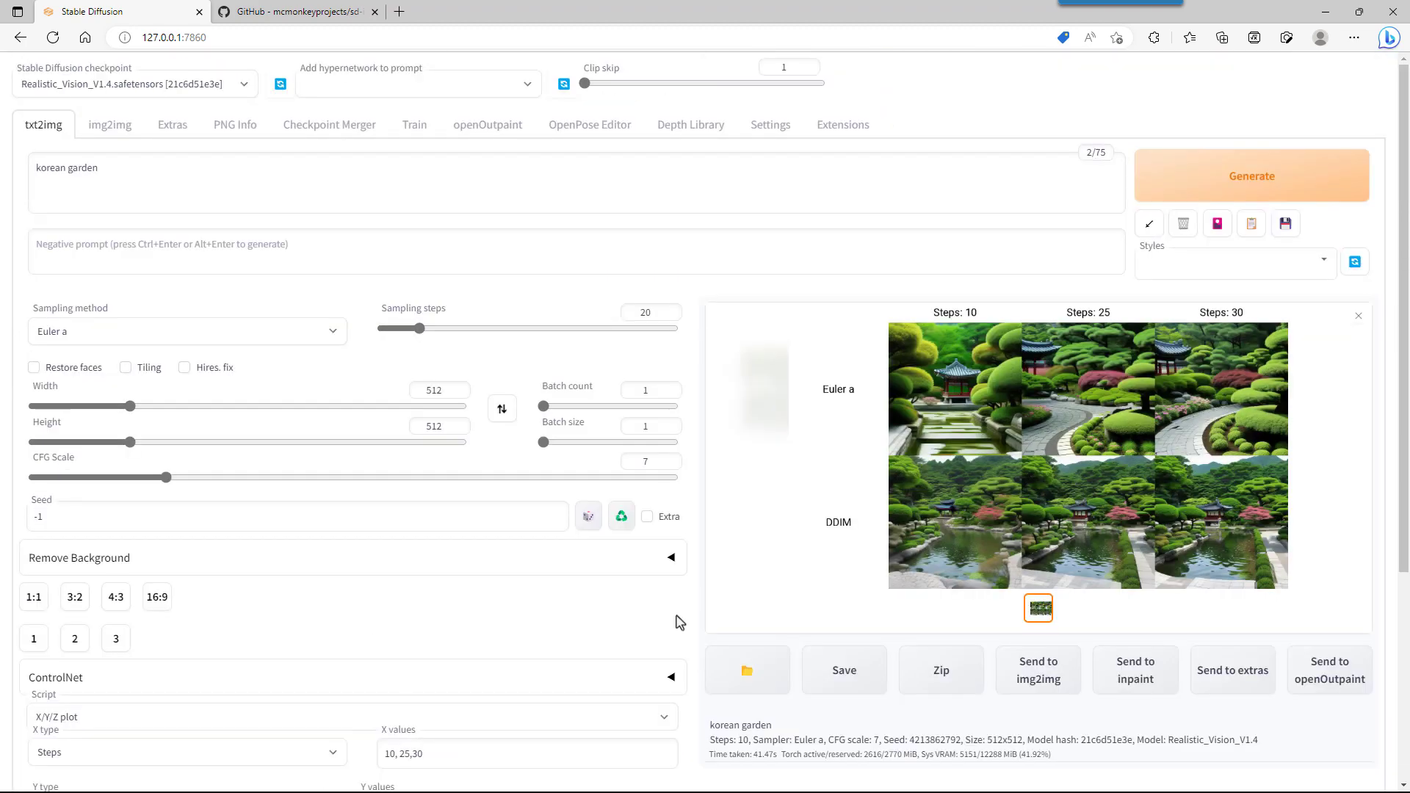
Reload the page to reset the generation settings and check the script list for Generate Infinite-Axis Grid
key(F5)
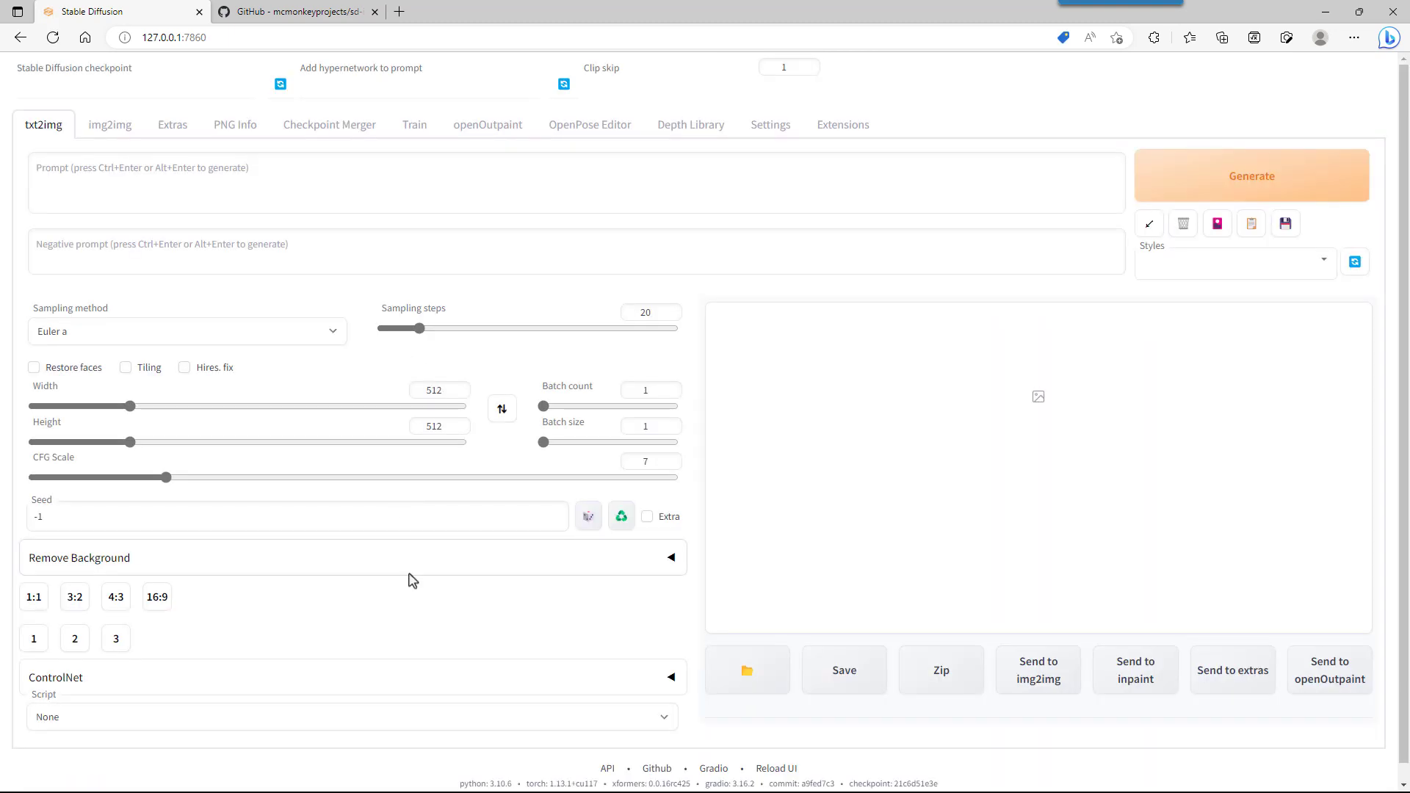
click(266, 700)
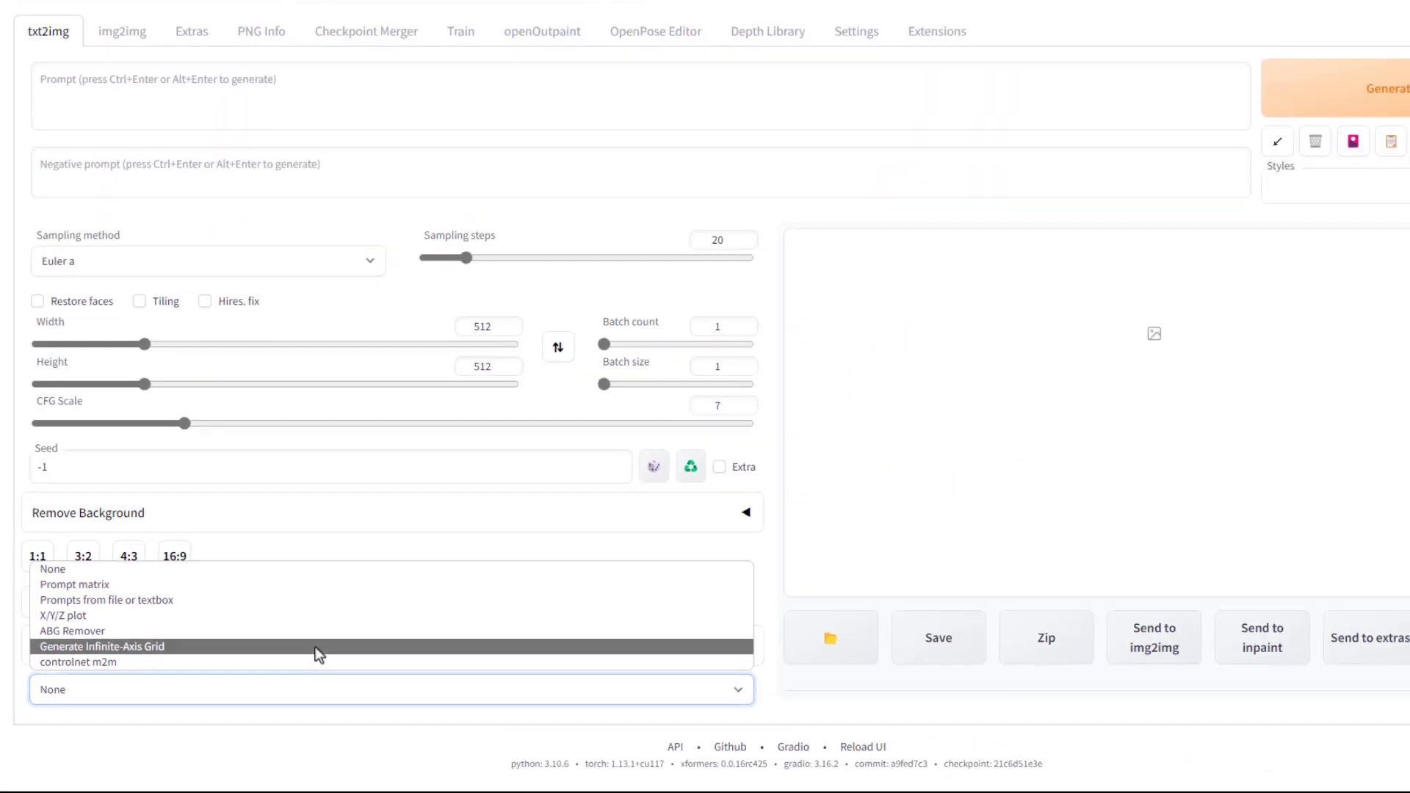
click(690, 705)
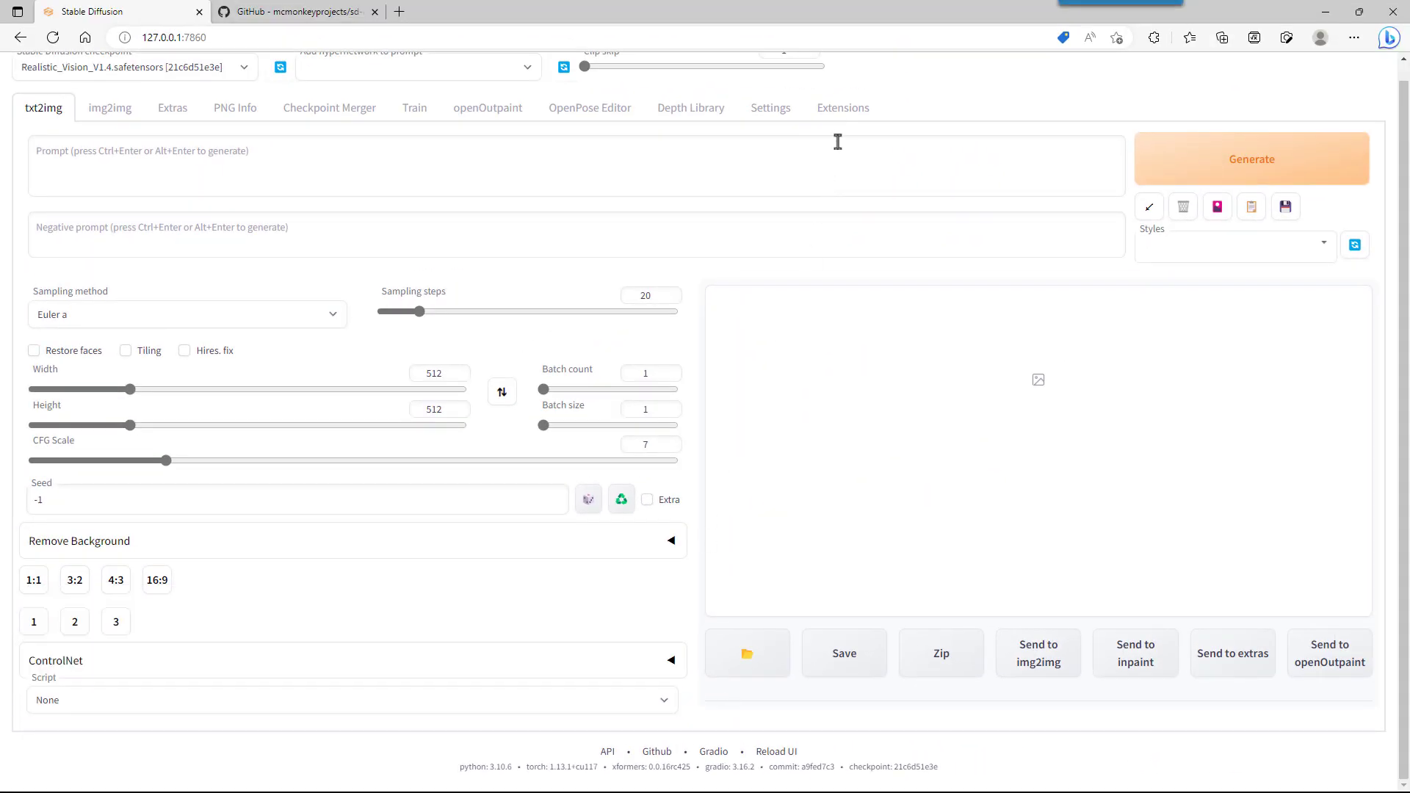
Review the installed extensions and load the list of available extensions from the default index URL
click(843, 112)
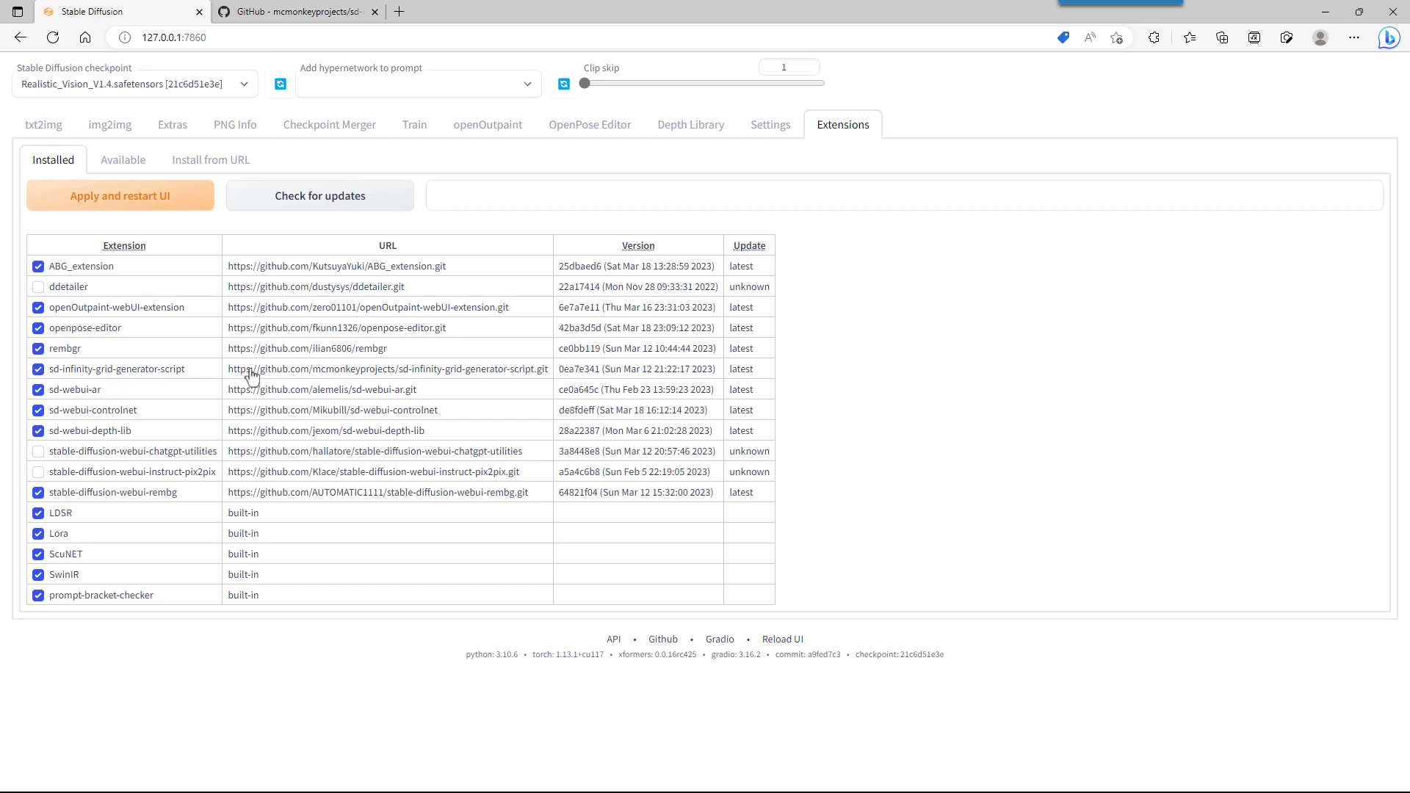
click(123, 160)
click(139, 197)
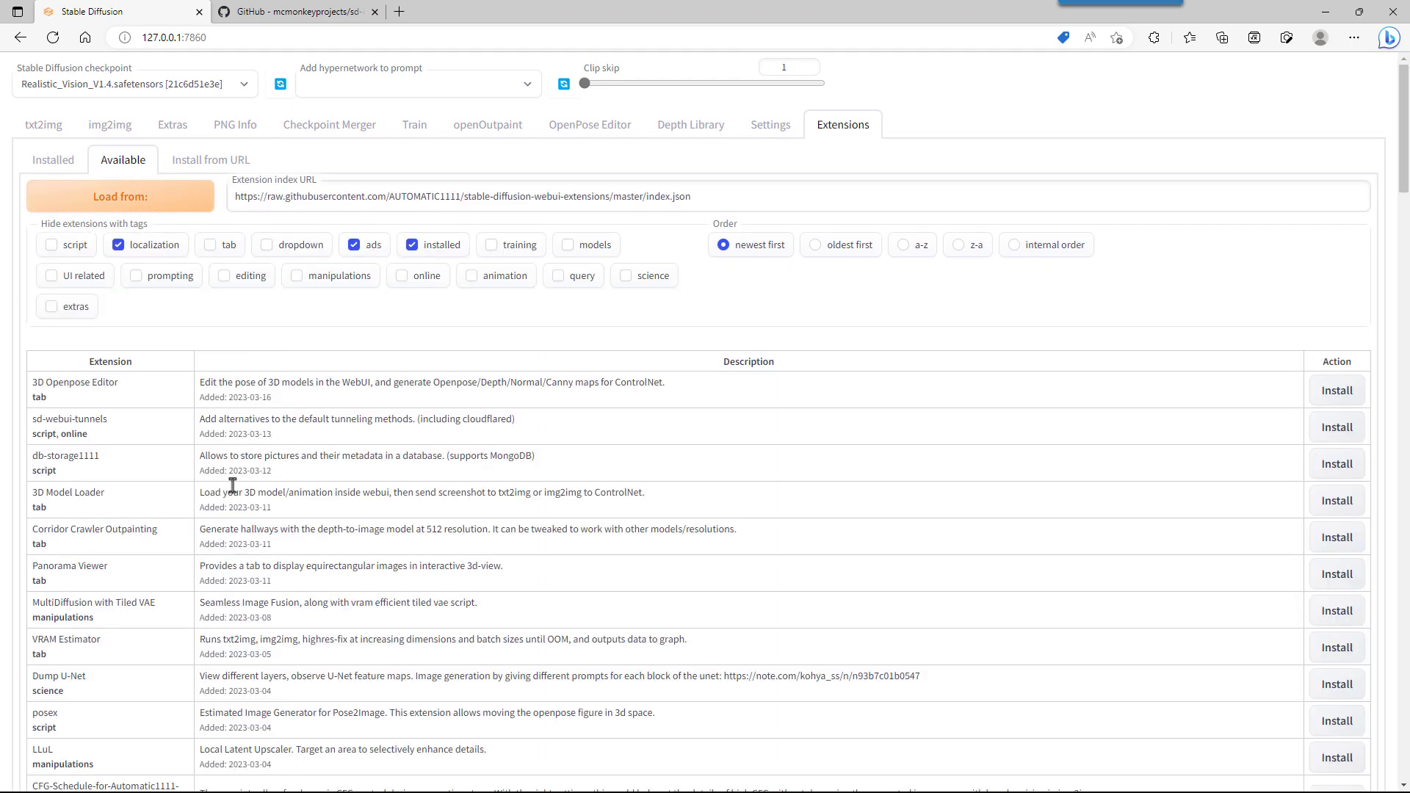
Switch to the GitHub page of the sd-infinity-grid-generator-script repository
click(275, 15)
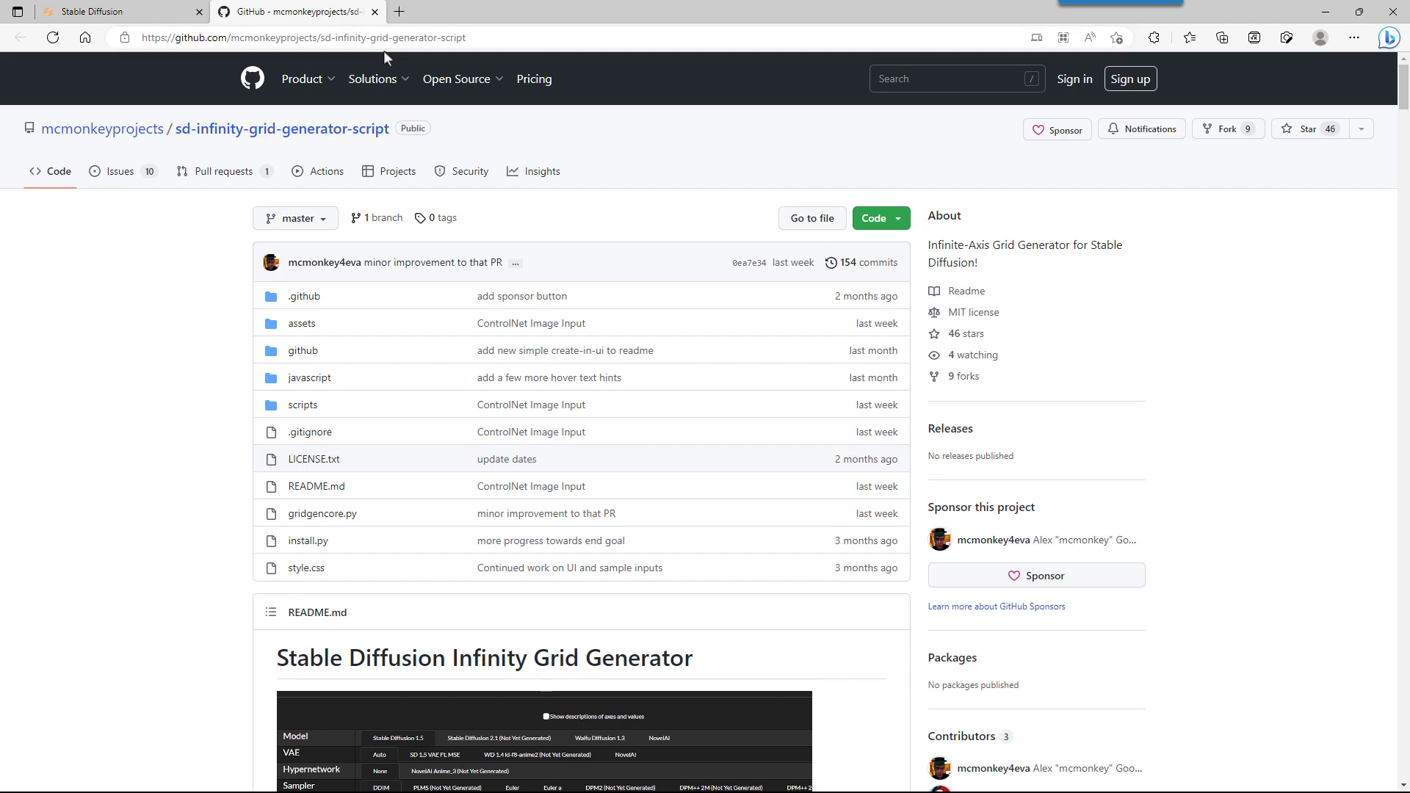
Return to the Stable Diffusion web UI and open the git repository URL entry for installing an extension
click(139, 14)
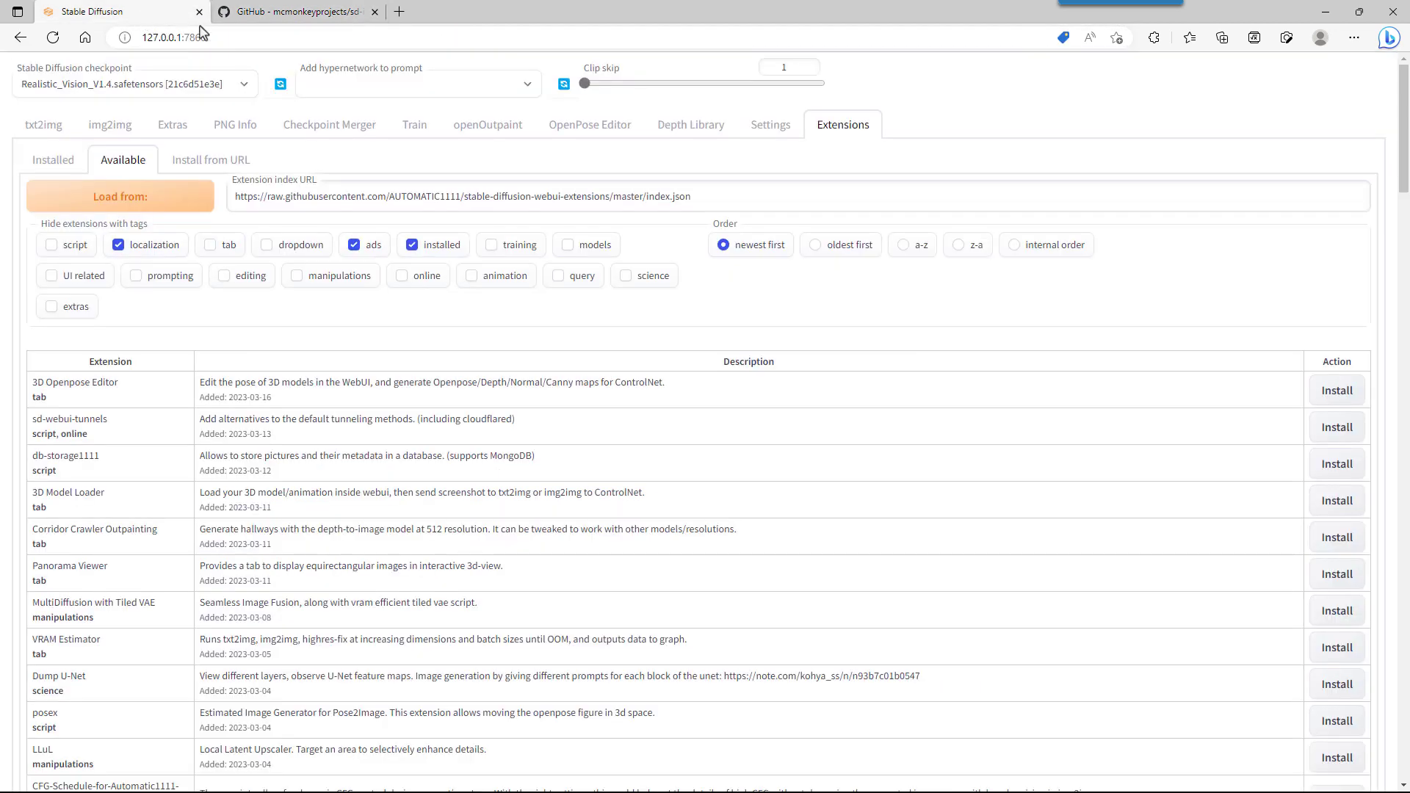
click(189, 173)
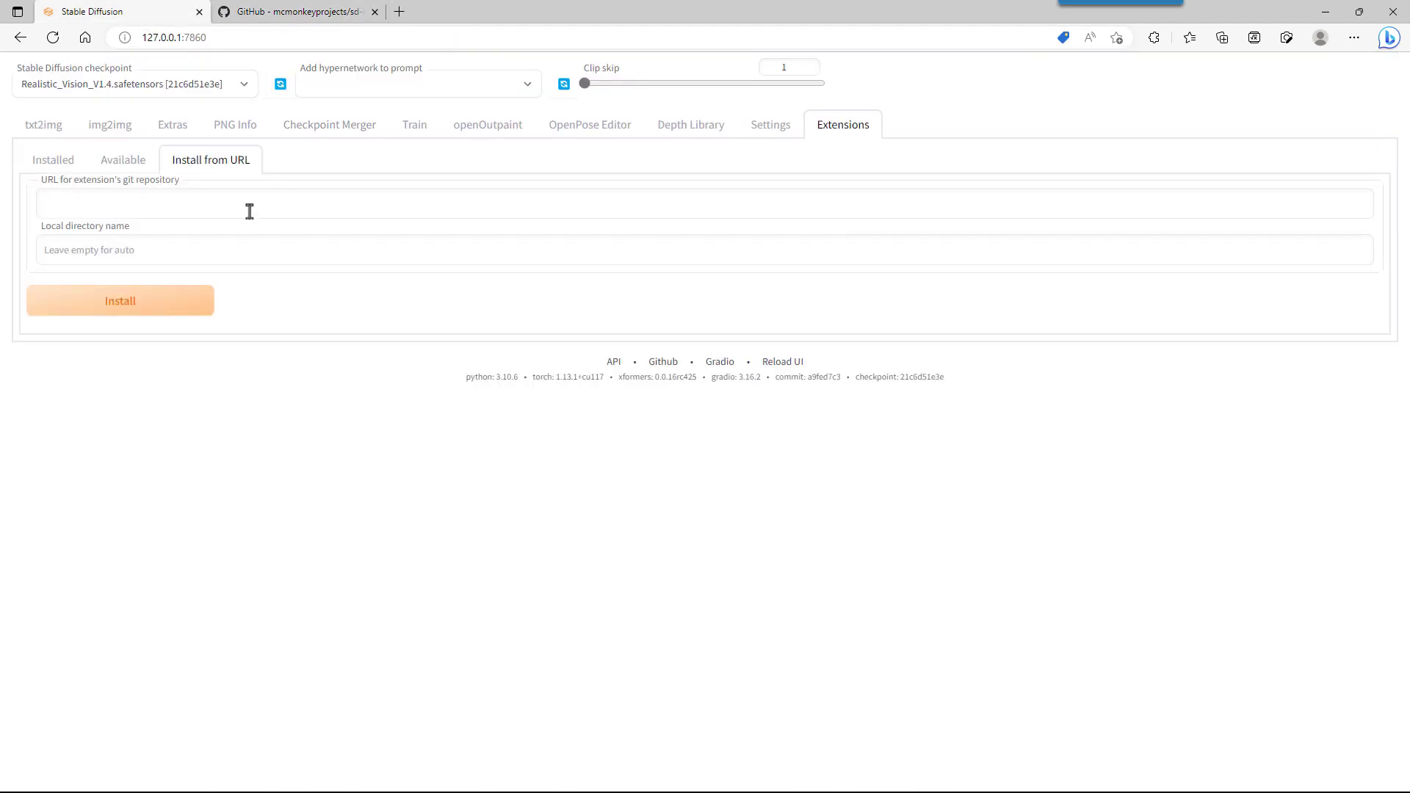
click(198, 193)
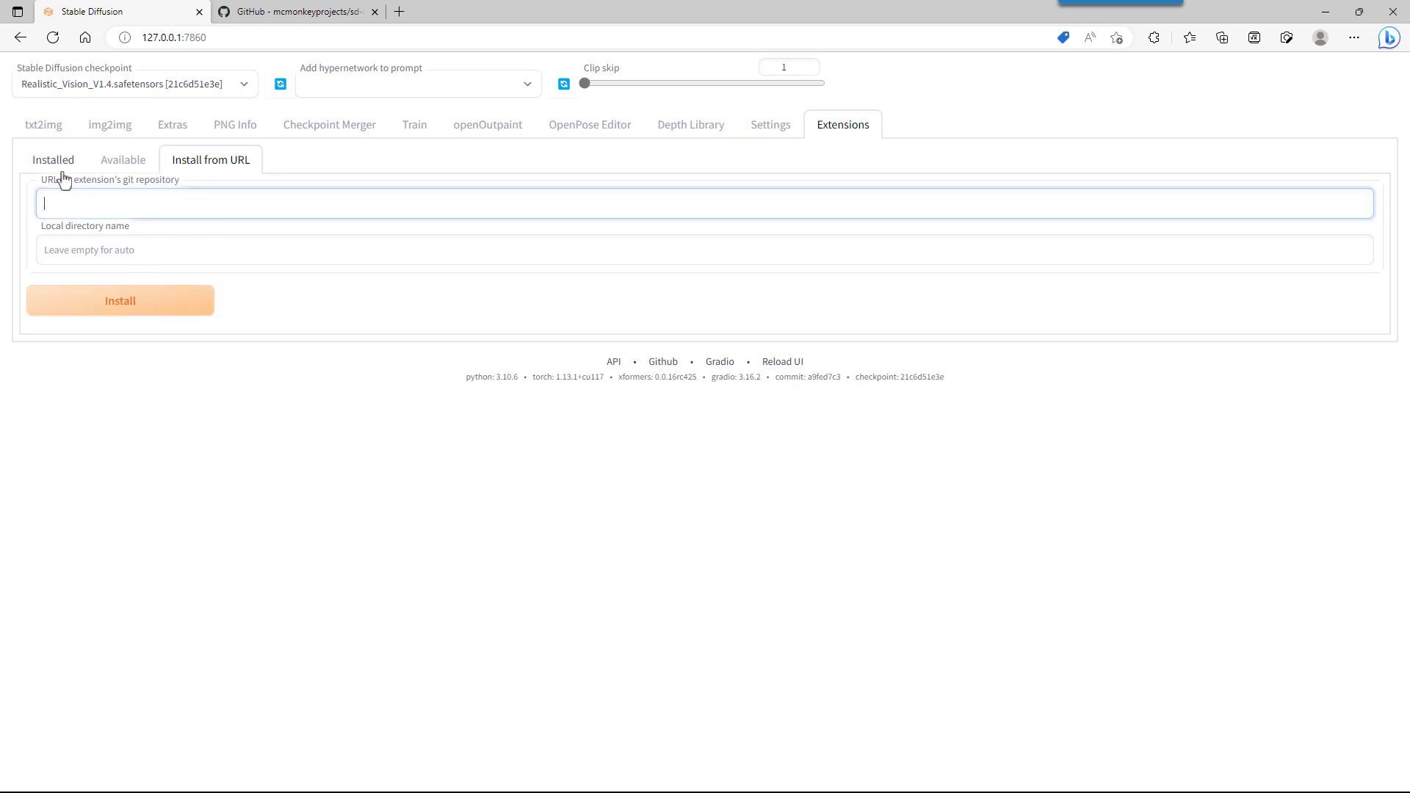
Select the Generate Infinite-Axis Grid script for txt2img and review its settings
click(44, 128)
scroll(387, 592, down, 1)
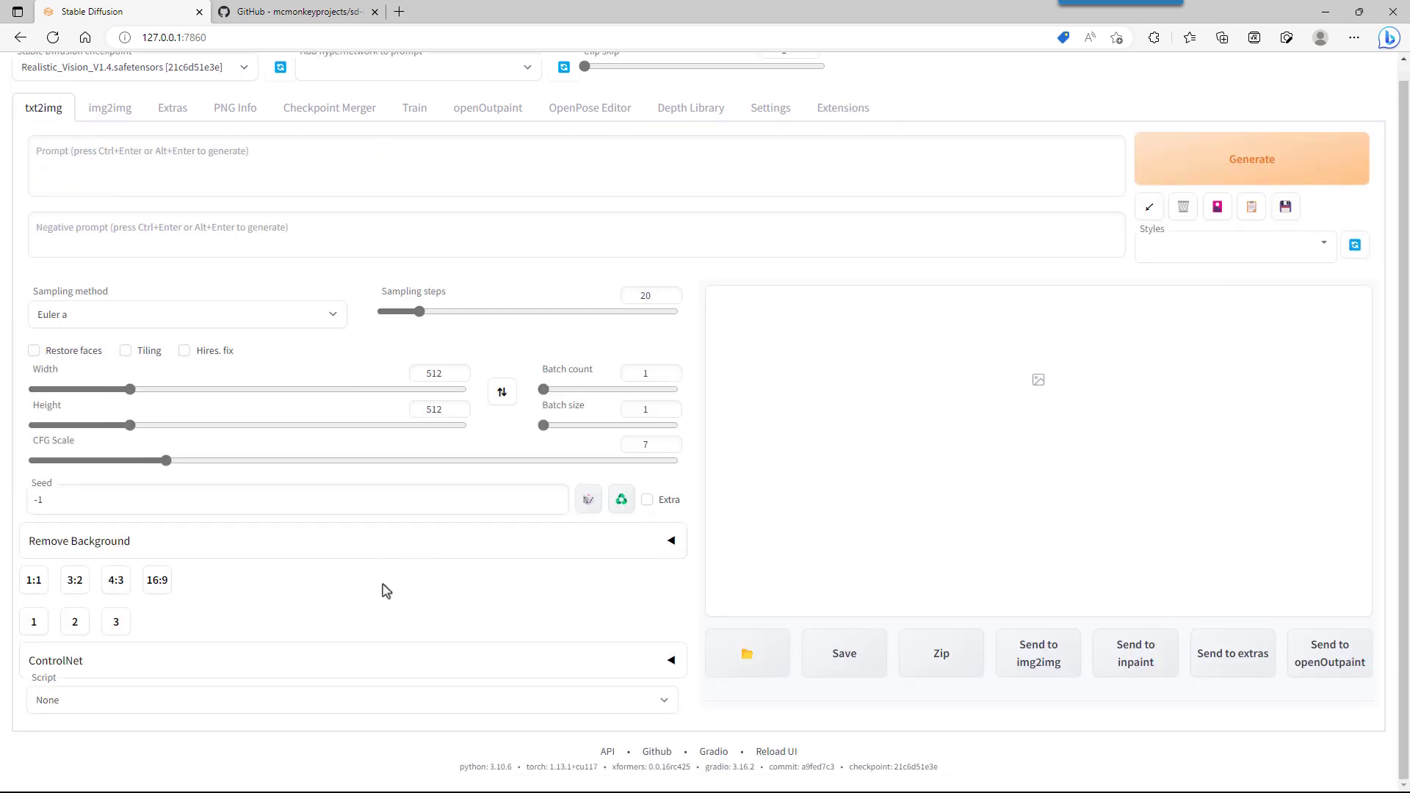
click(123, 701)
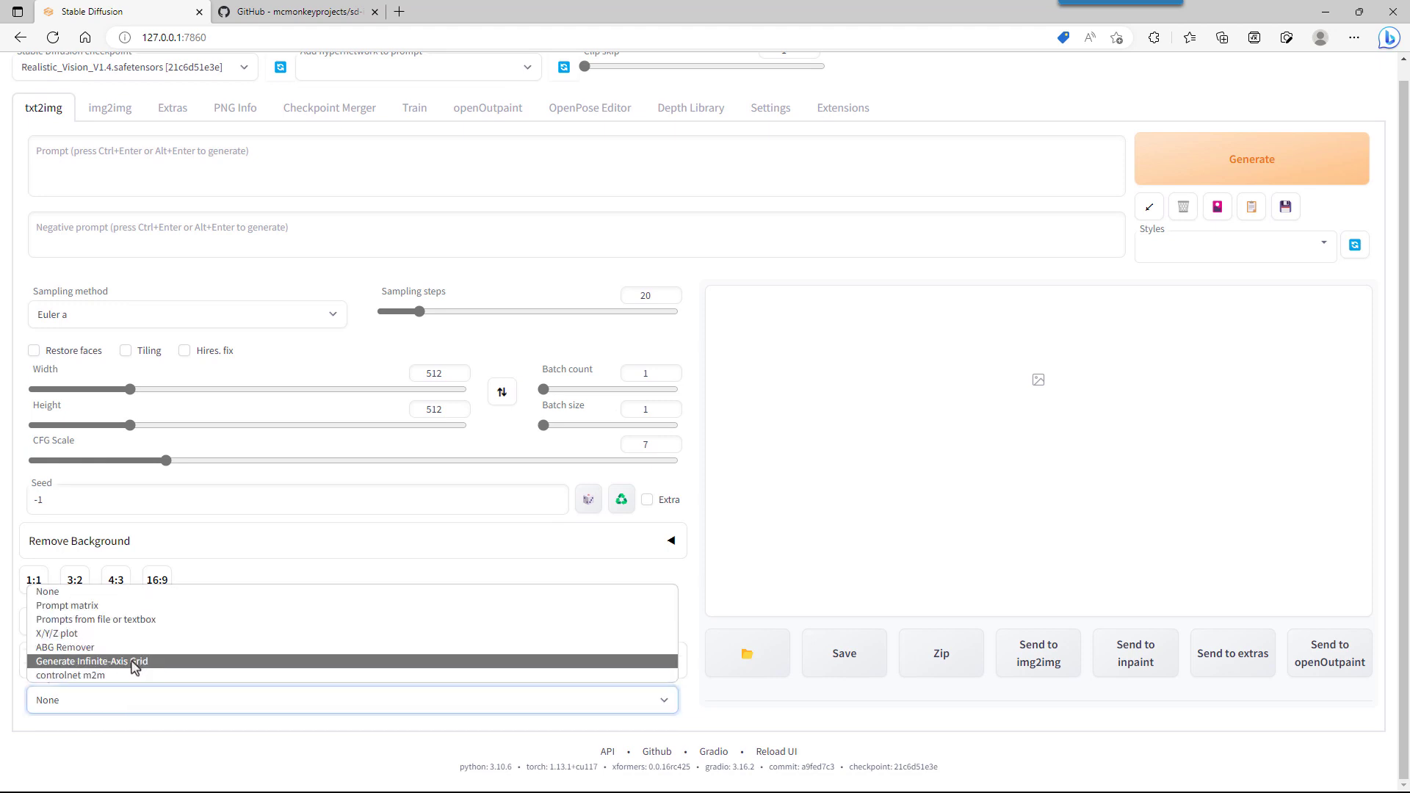
click(135, 663)
scroll(252, 610, down, 3)
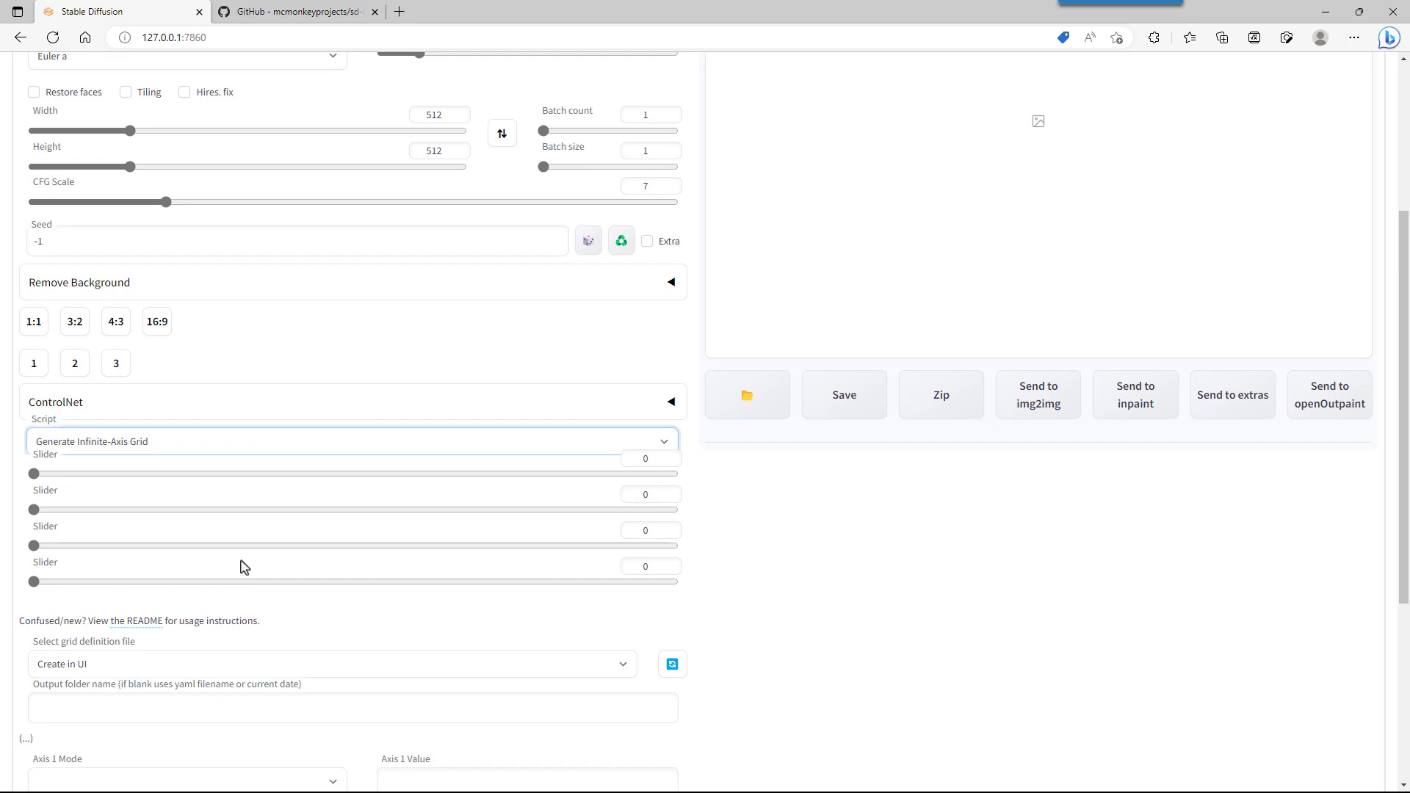
scroll(176, 507, down, 3)
scroll(191, 499, up, 6)
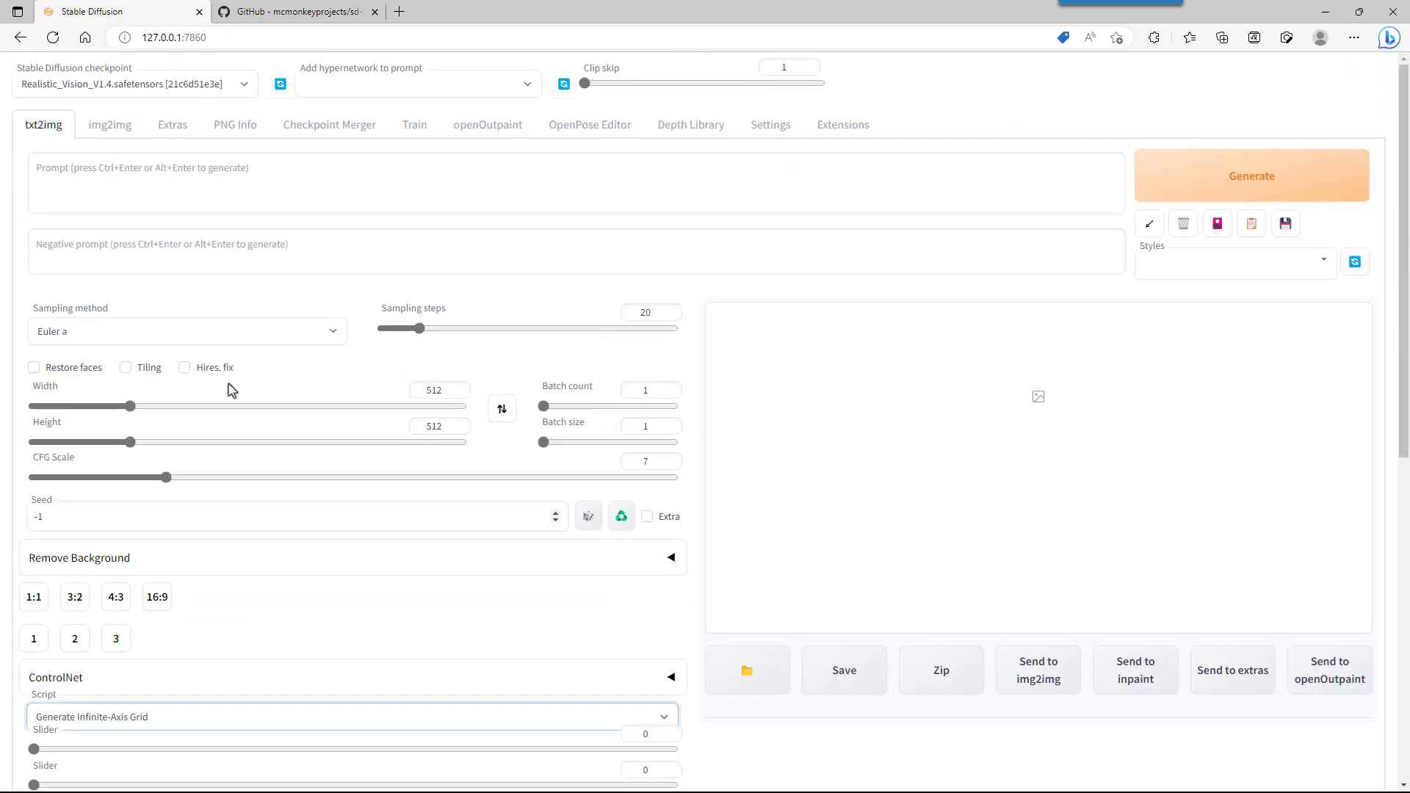
Read the GitHub README of the infinity grid generator, from the sample grid and basic usage to the supported ControlNet modes
click(272, 12)
scroll(221, 474, down, 9)
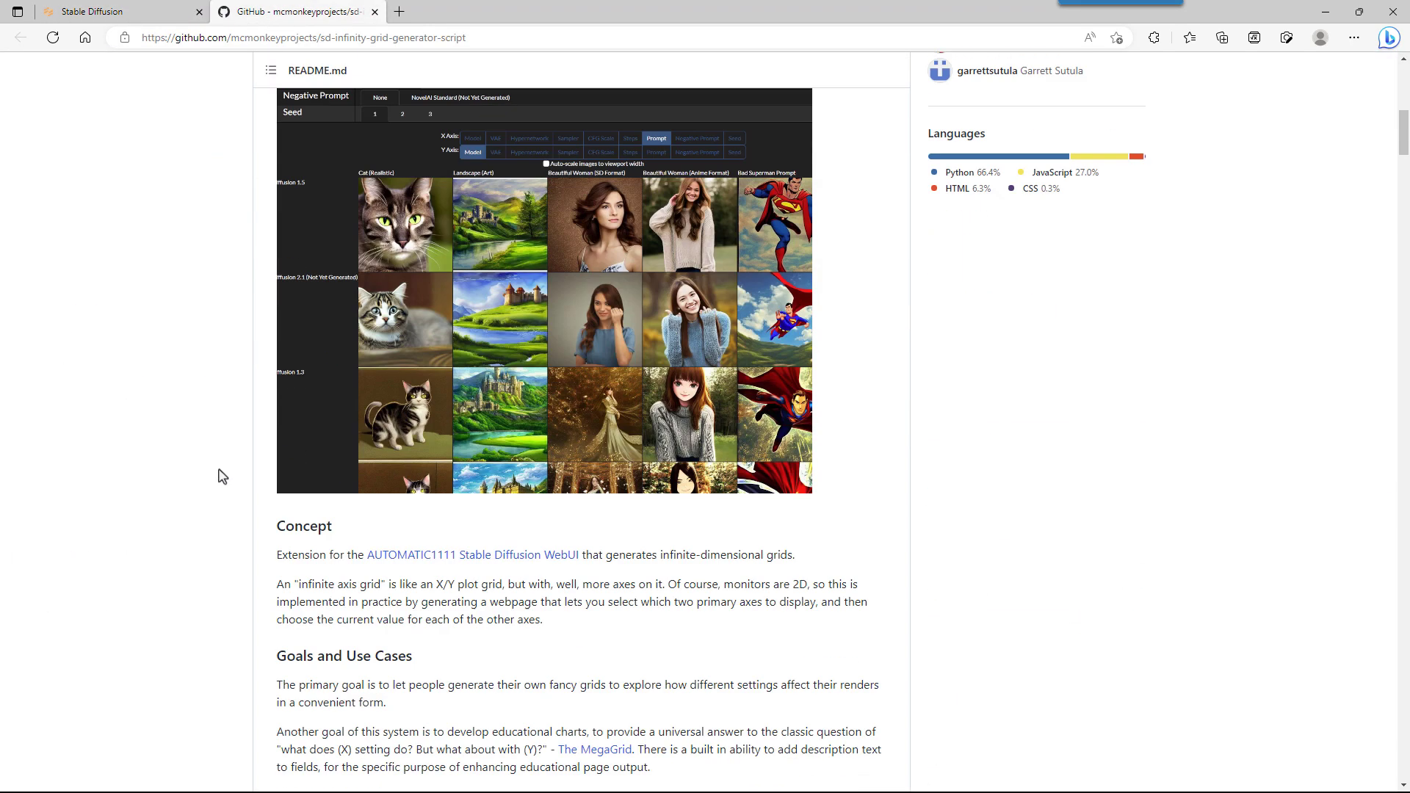
scroll(223, 477, up, 1)
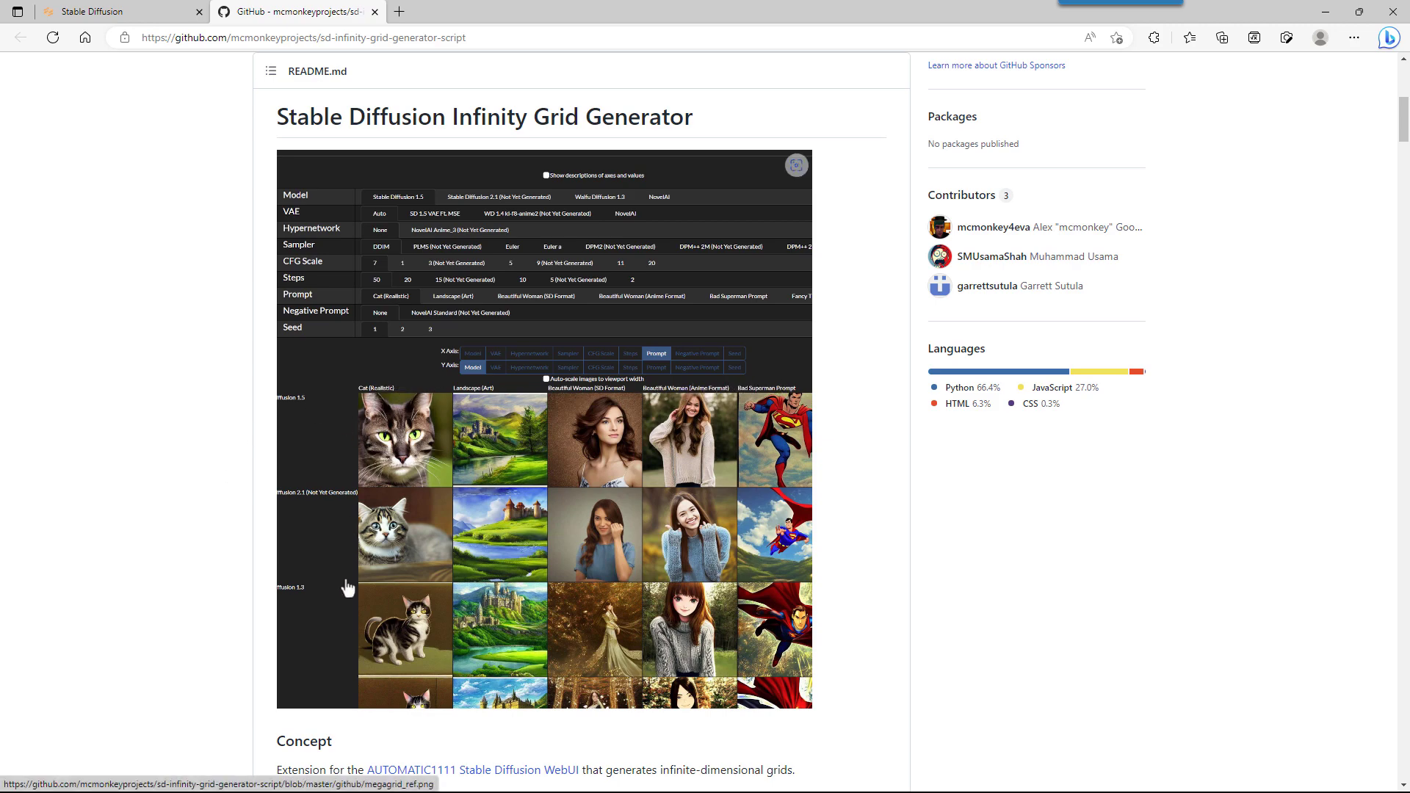
scroll(346, 607, down, 15)
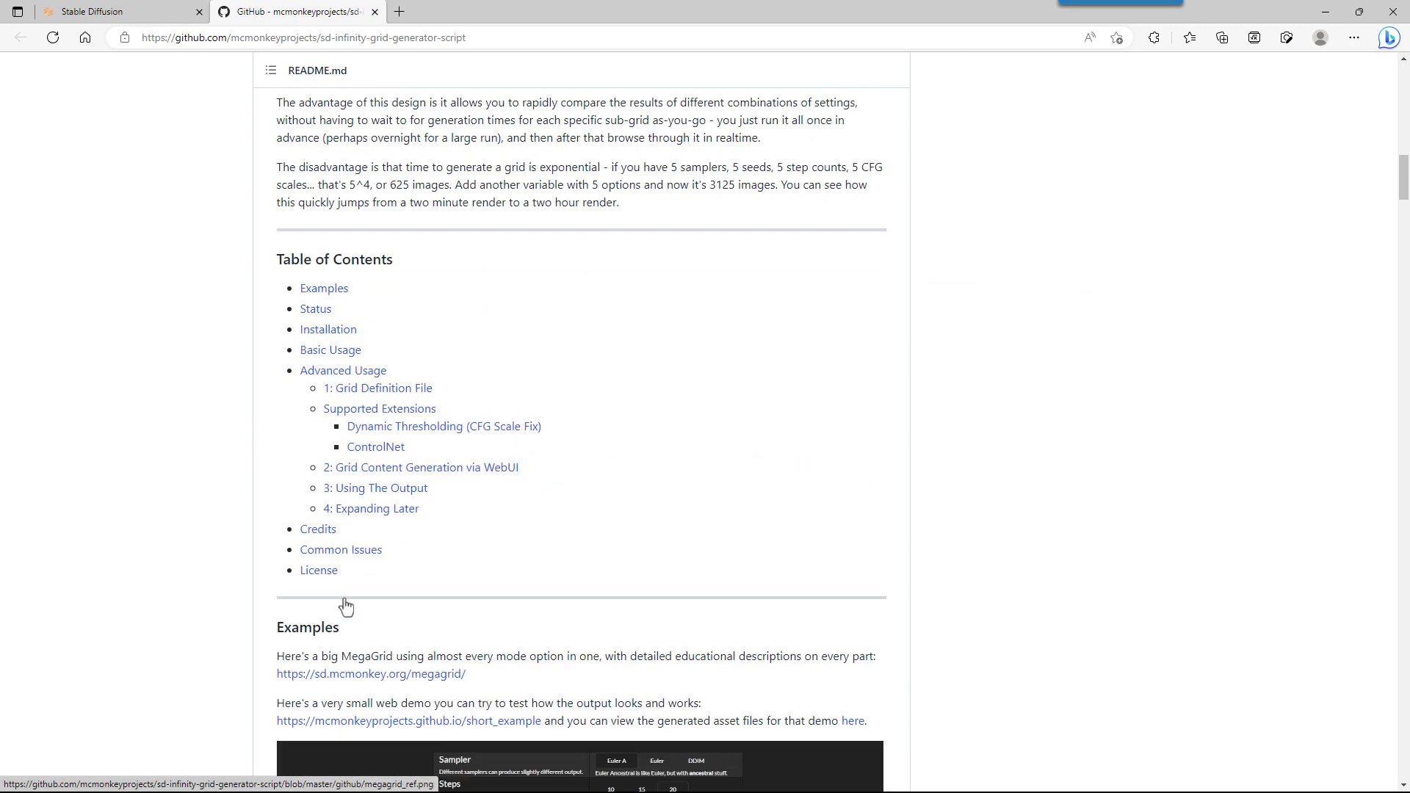
scroll(269, 611, down, 20)
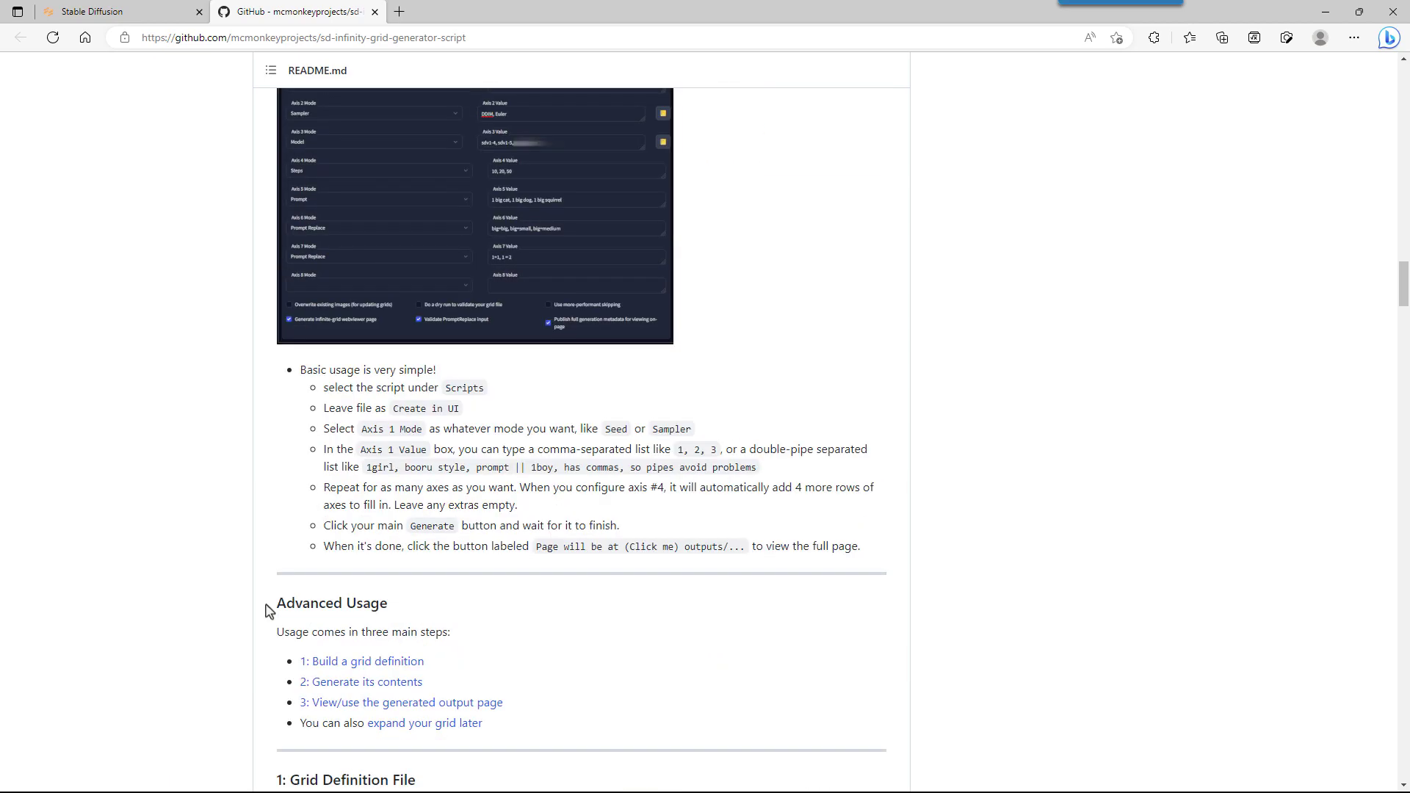
scroll(269, 612, down, 20)
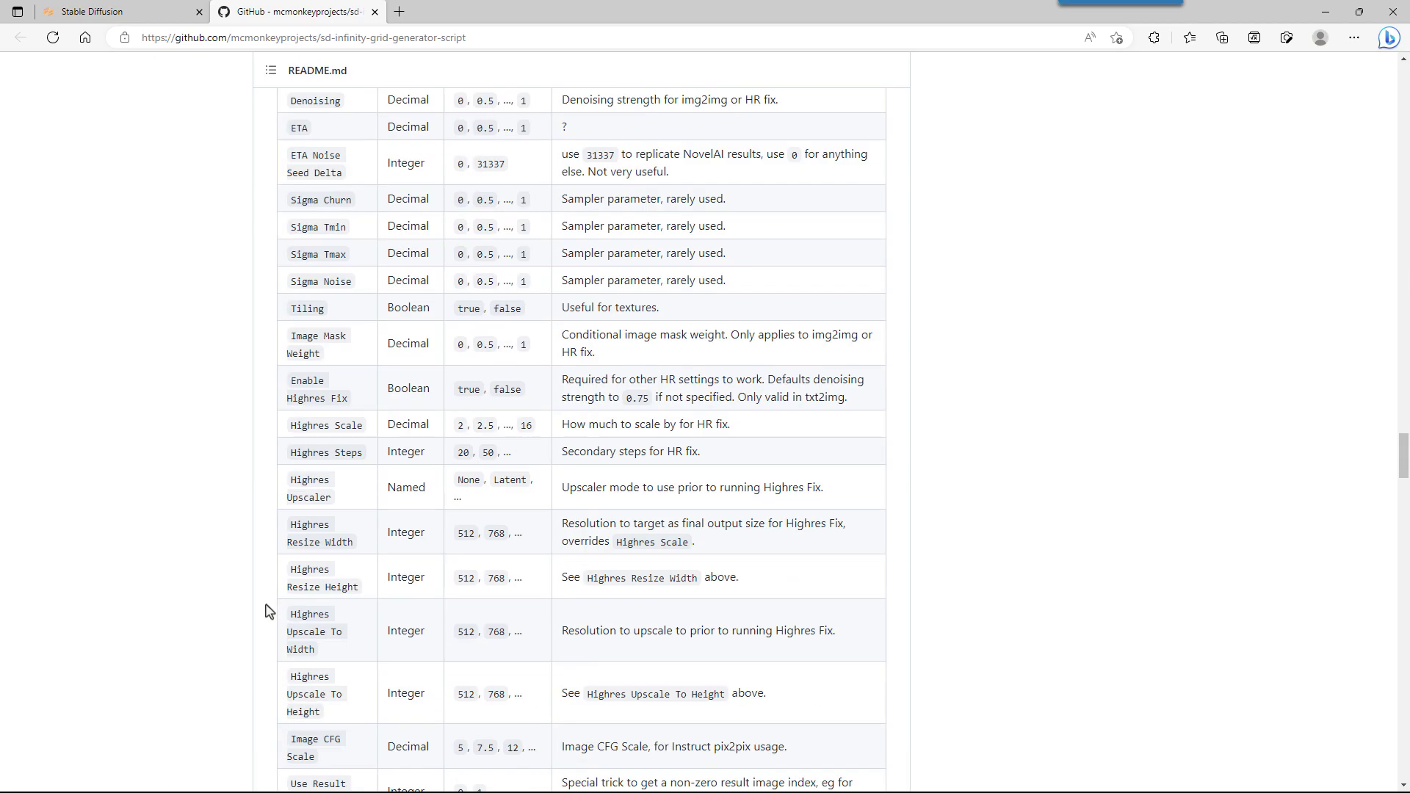
scroll(268, 611, down, 12)
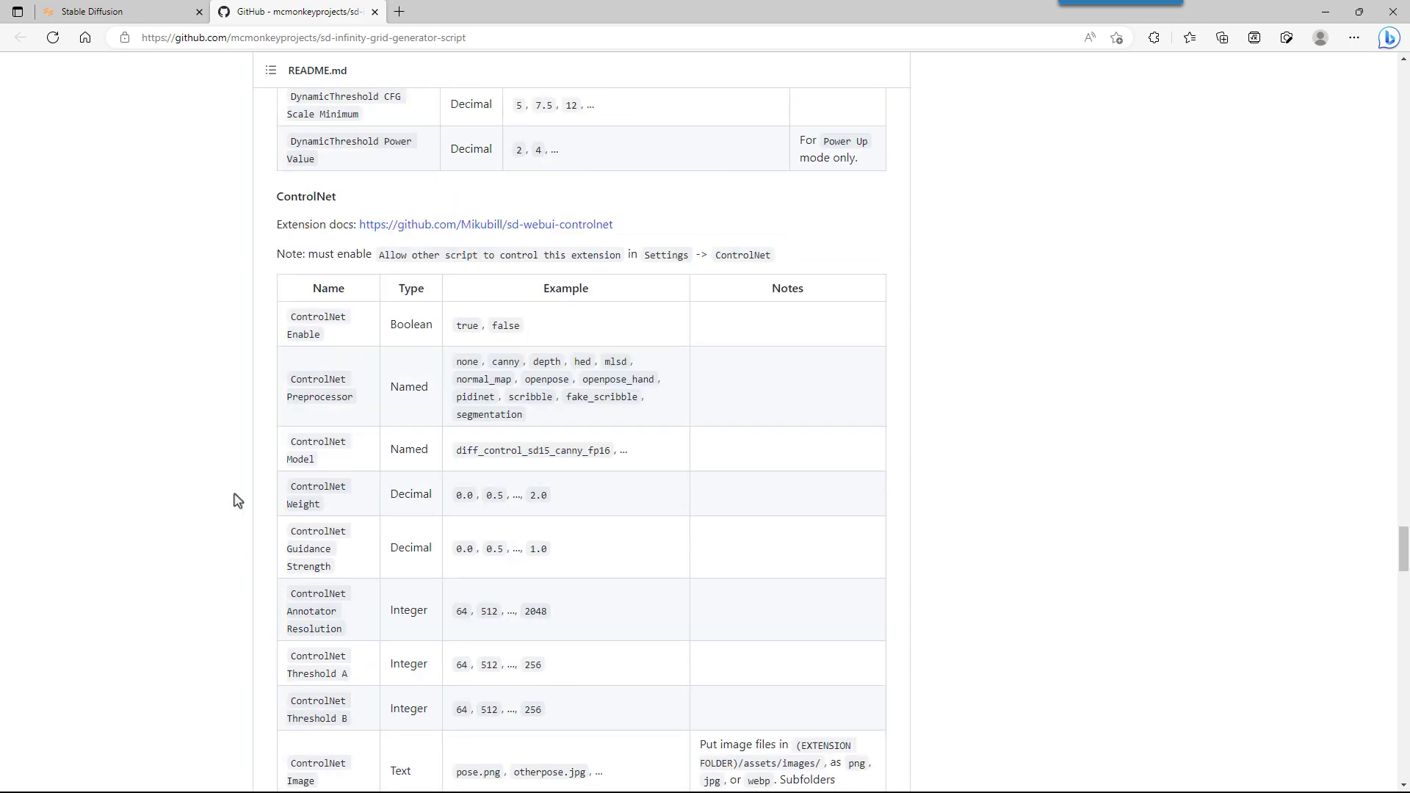
Return to the Stable Diffusion web UI and enter "Korean garden" as the txt2img prompt
click(122, 22)
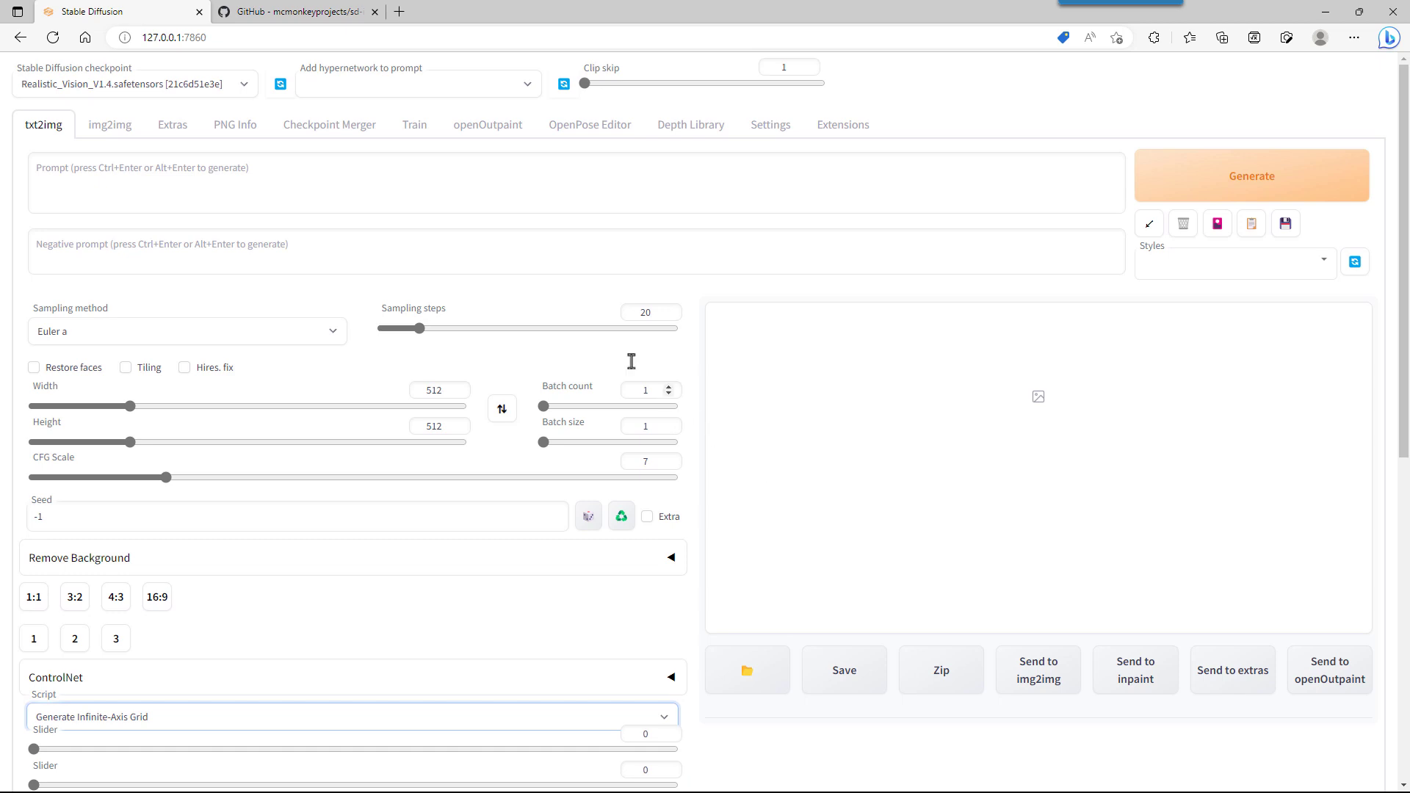
click(247, 177)
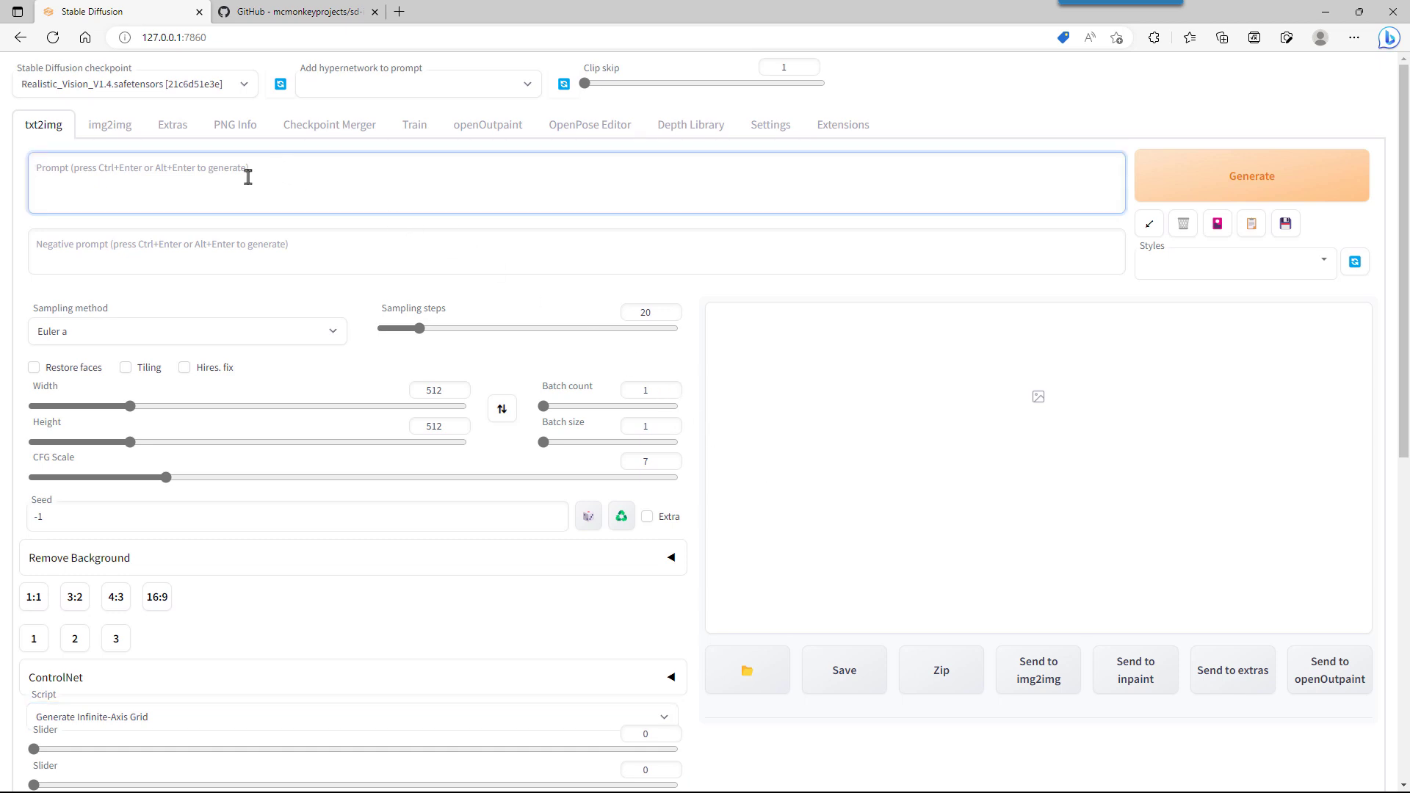
text(Korean garden)
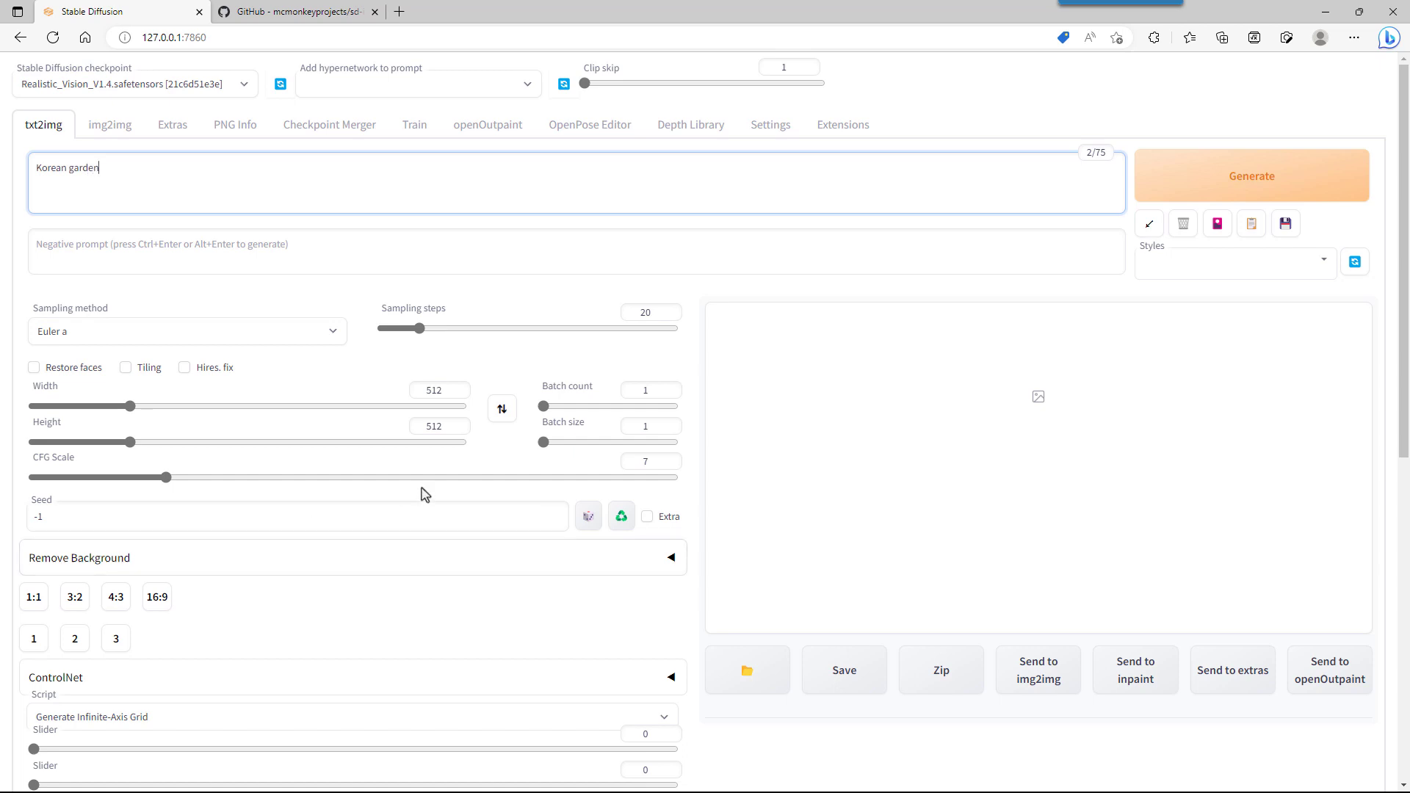
Set the grid script's Axis 1 mode to Sampler and fill its value with all available samplers
scroll(377, 397, down, 4)
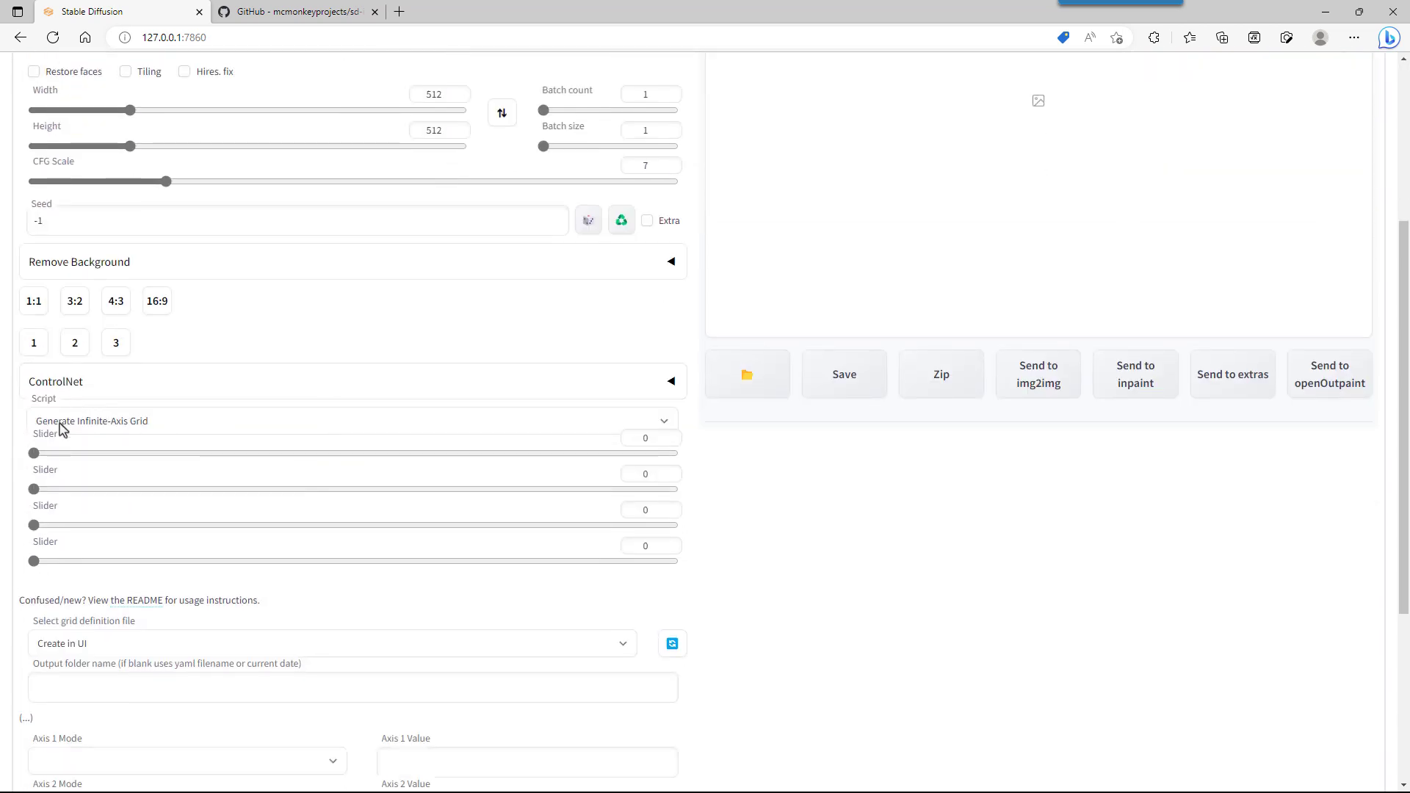
click(66, 425)
click(88, 416)
scroll(88, 416, down, 5)
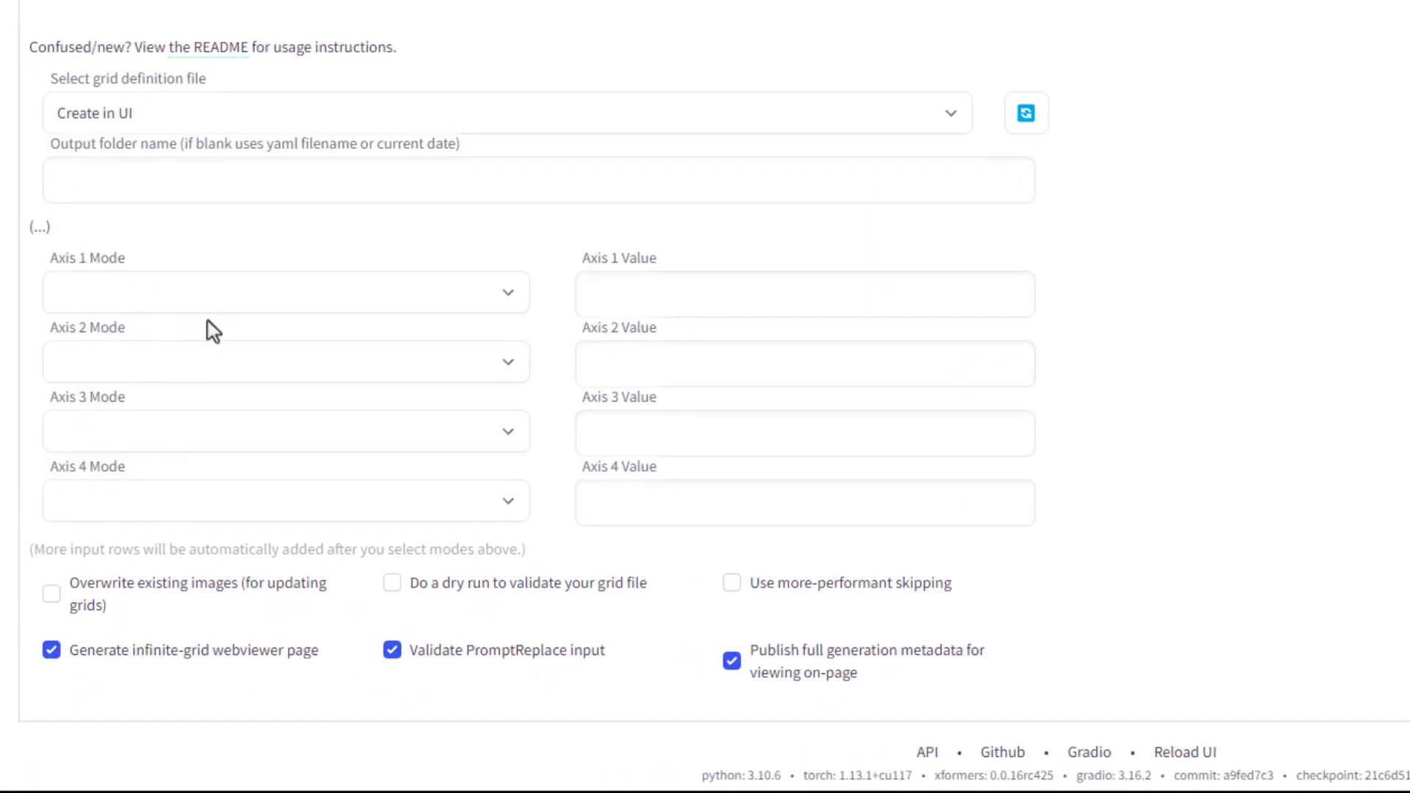
click(195, 304)
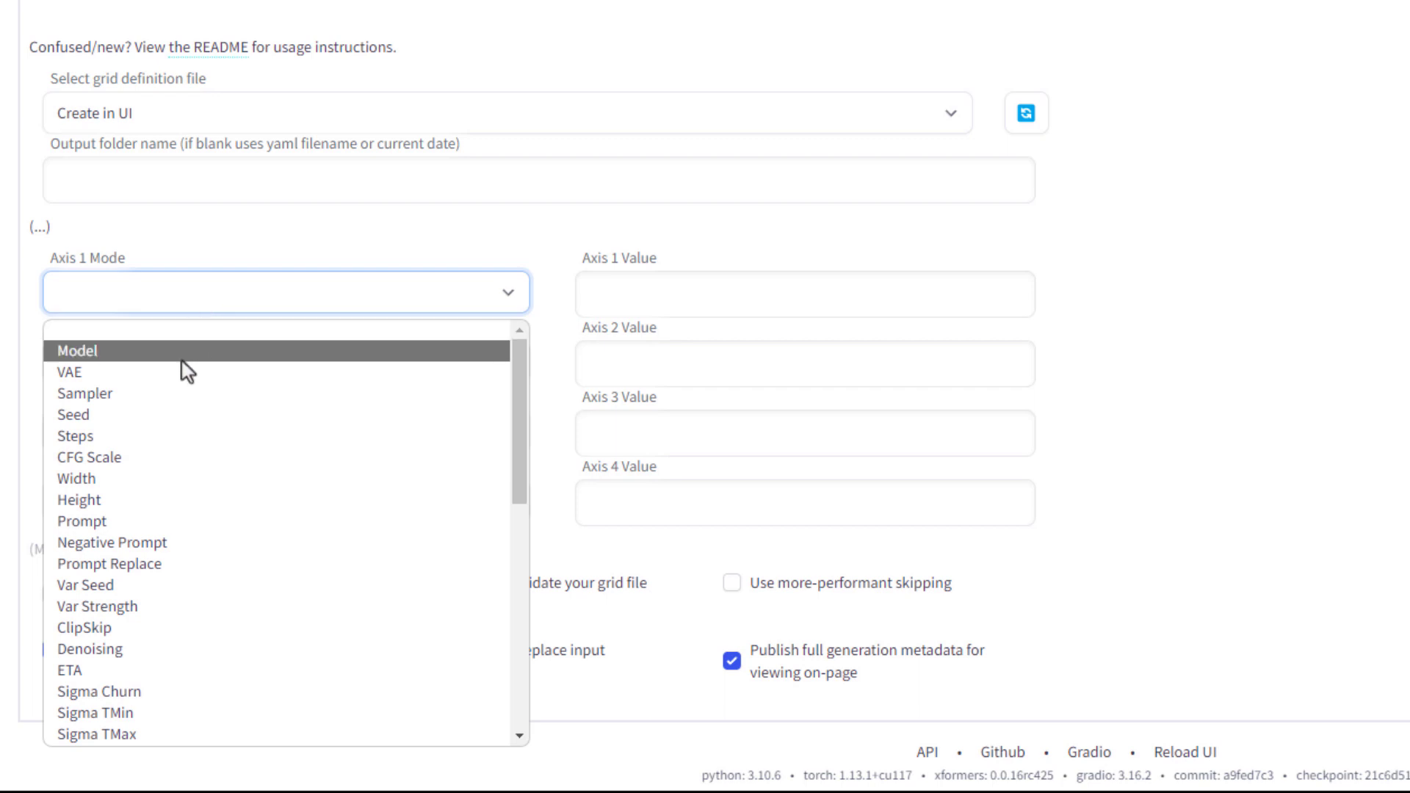
click(180, 395)
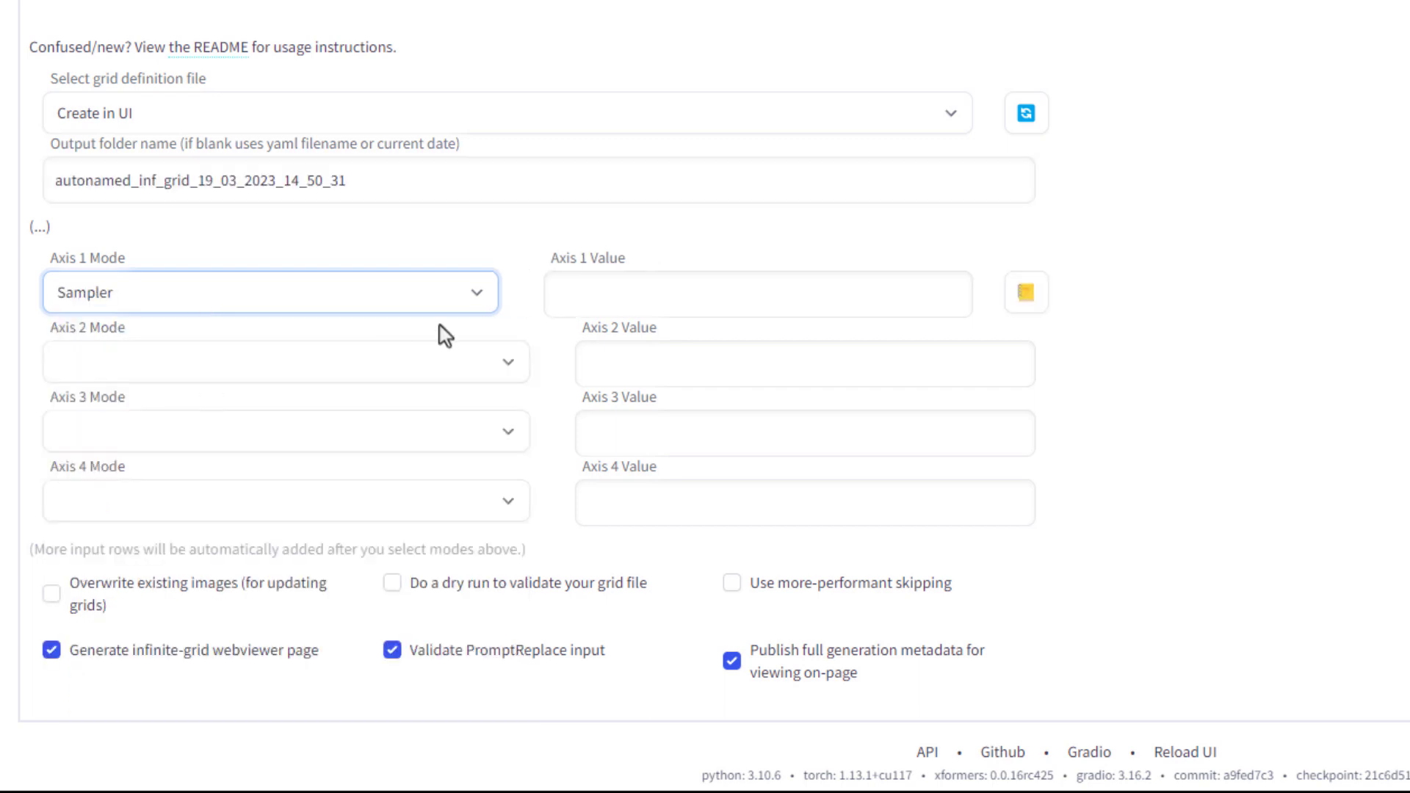
click(1036, 304)
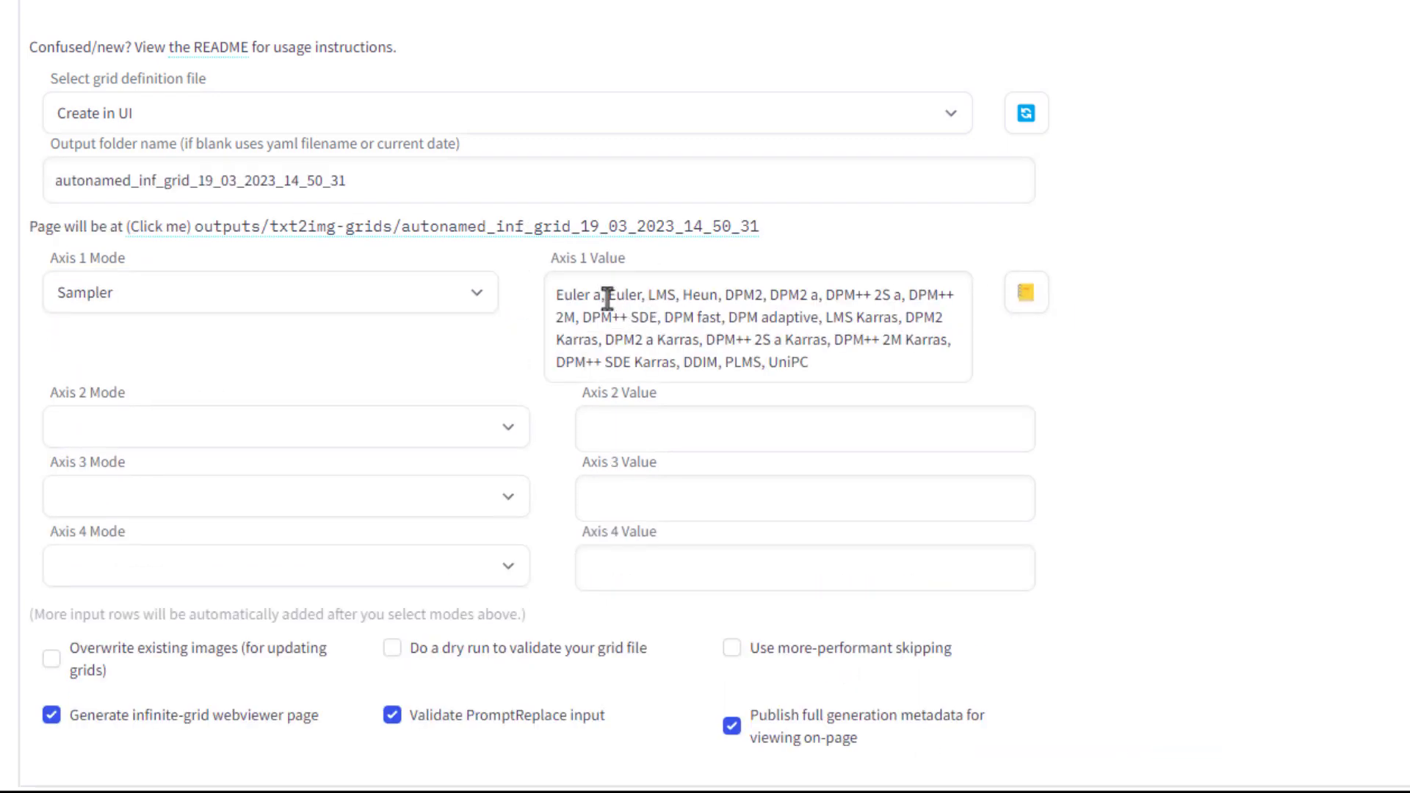
Reduce the Axis 1 sampler list to Euler a, DPM++ 2M Karras and DDIM
drag(607, 299, 832, 338)
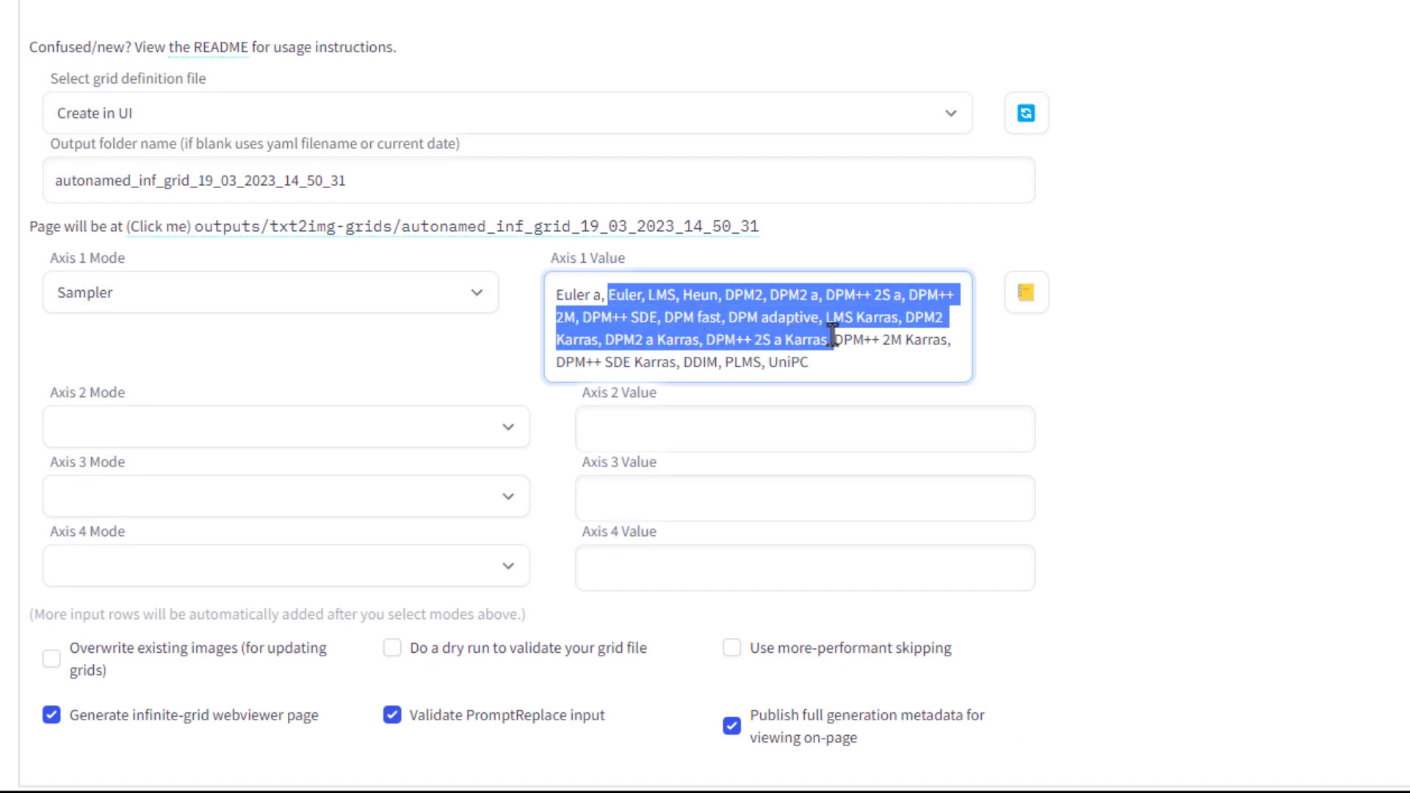
key(BackSpace)
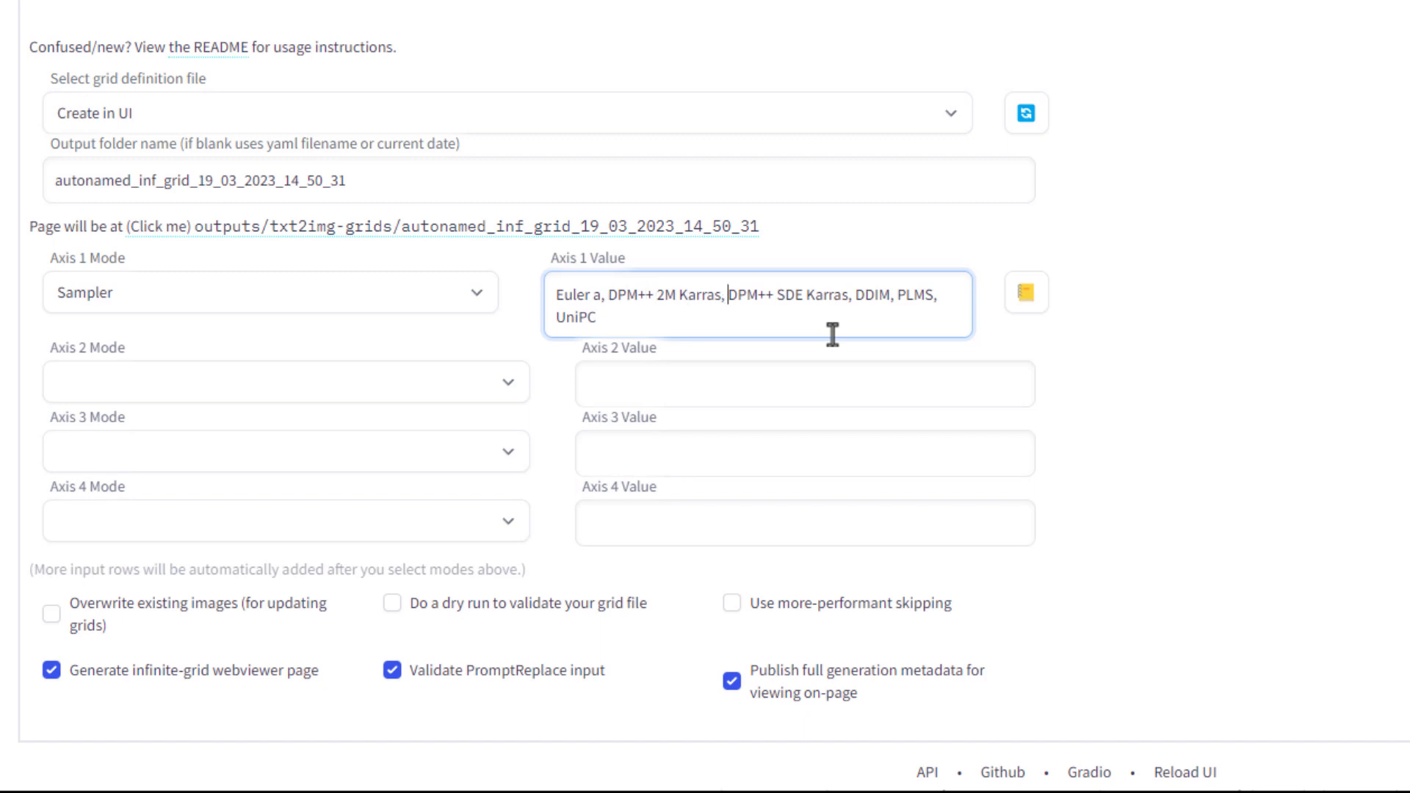
key(shift+Right)
key(shift+Right)
key(shift+Right)
key(shift+Right)
key(shift+Right)
key(shift+Right)
key(shift+Right)
key(shift+Right)
key(shift+Right)
key(shift+Right)
key(shift+Right)
key(shift+Right)
key(shift+Right)
key(shift+Right)
key(shift+Right)
key(shift+Right)
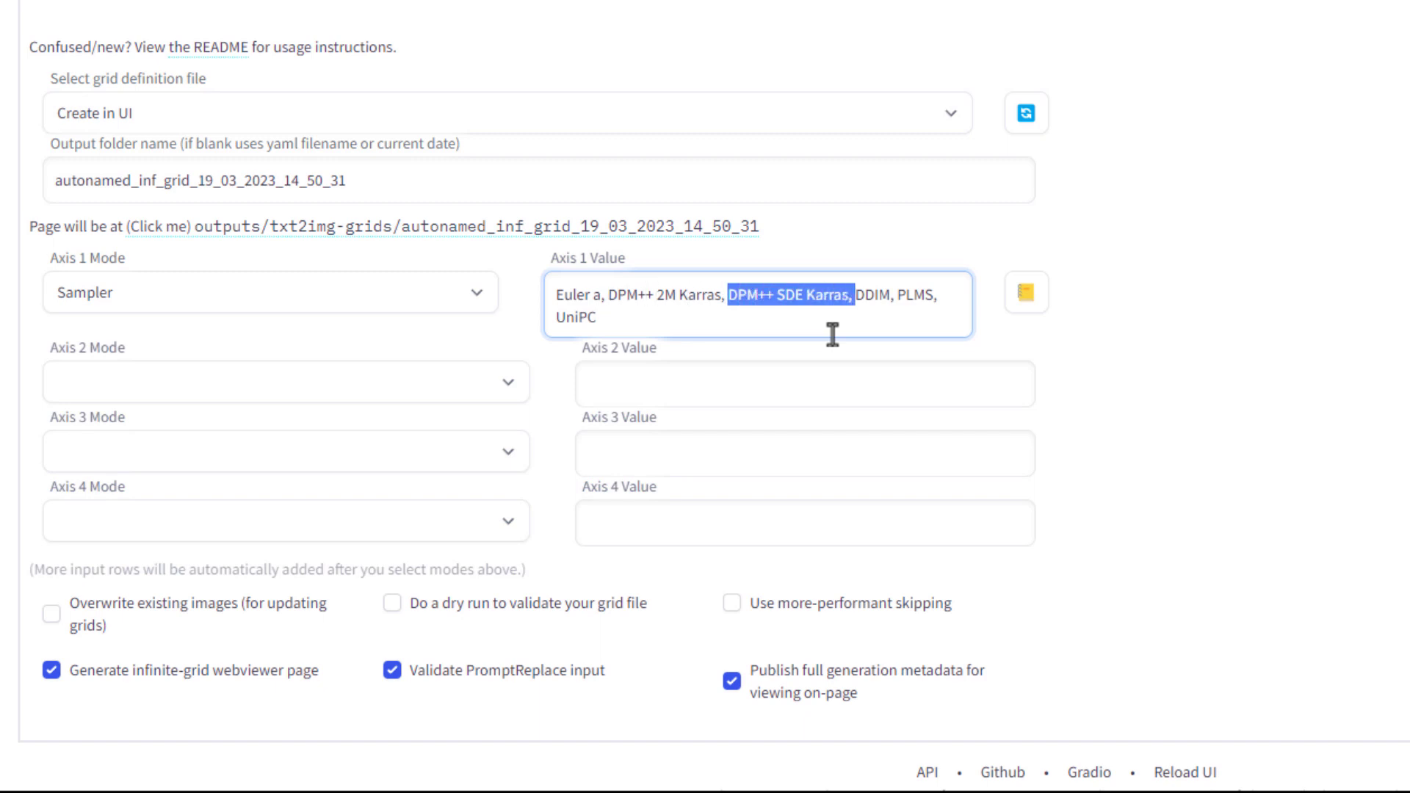
key(BackSpace)
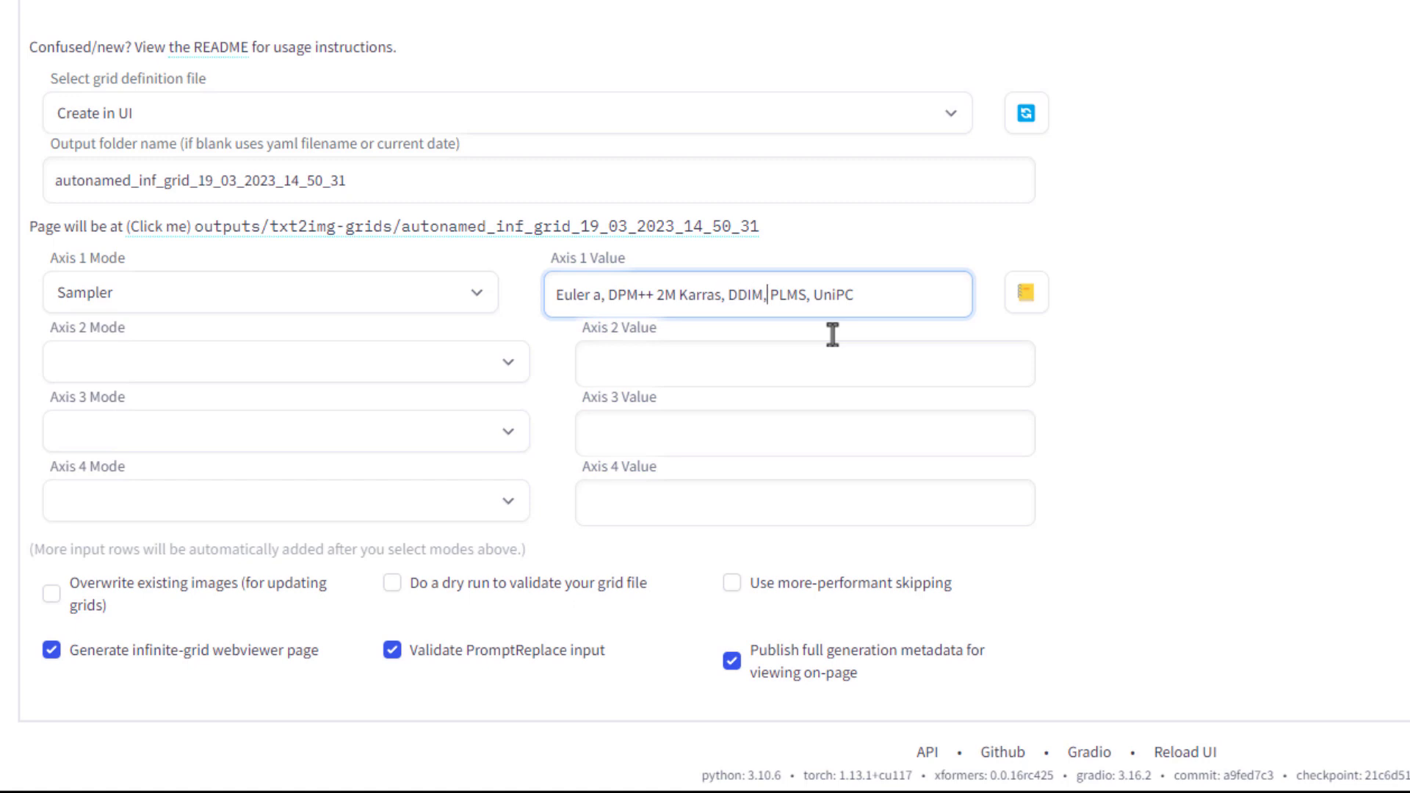
key(shift+Right)
key(shift+Right)
key(shift+Right)
key(shift+Right)
key(shift+Right)
key(shift+Right)
key(shift+Right)
key(shift+Right)
key(shift+Right)
key(shift+Right)
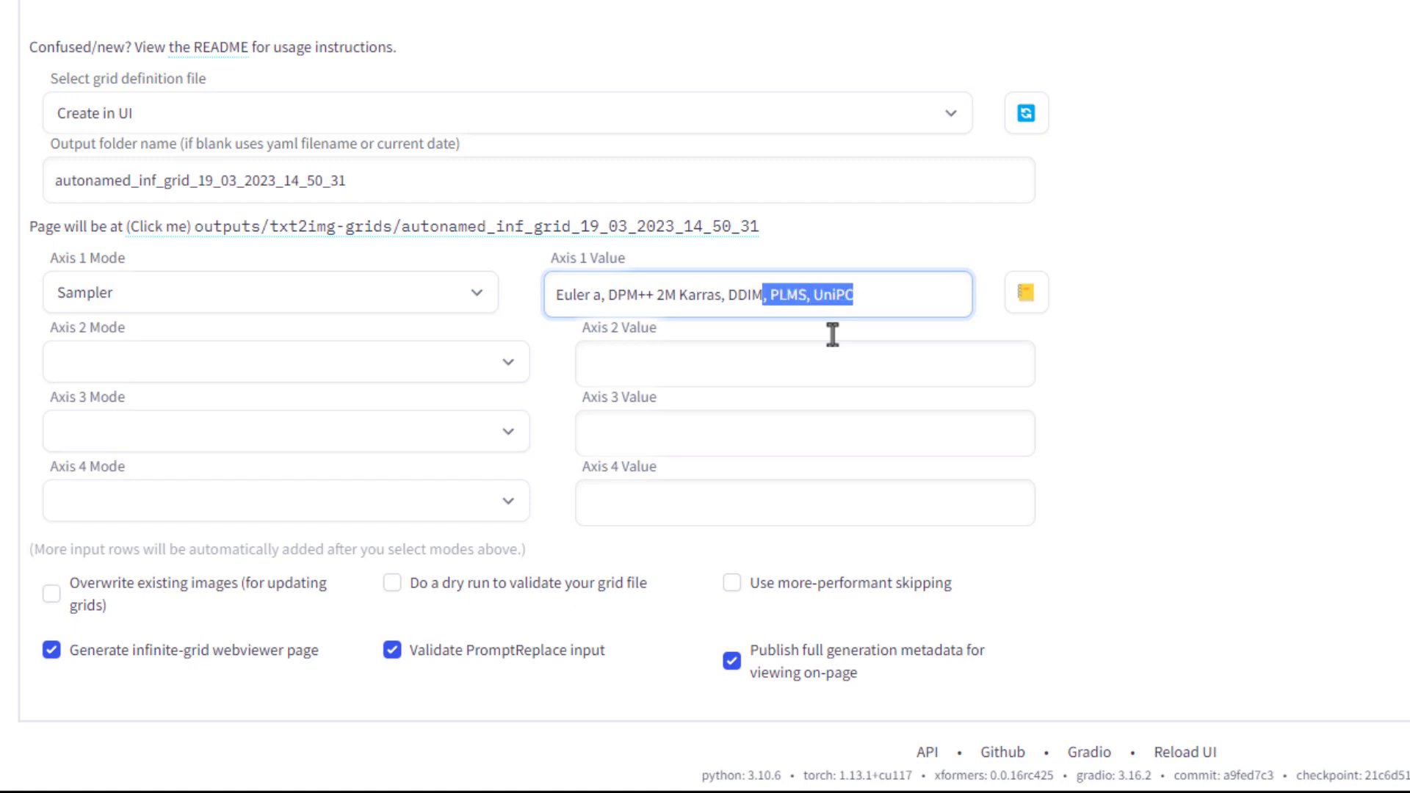
key(BackSpace)
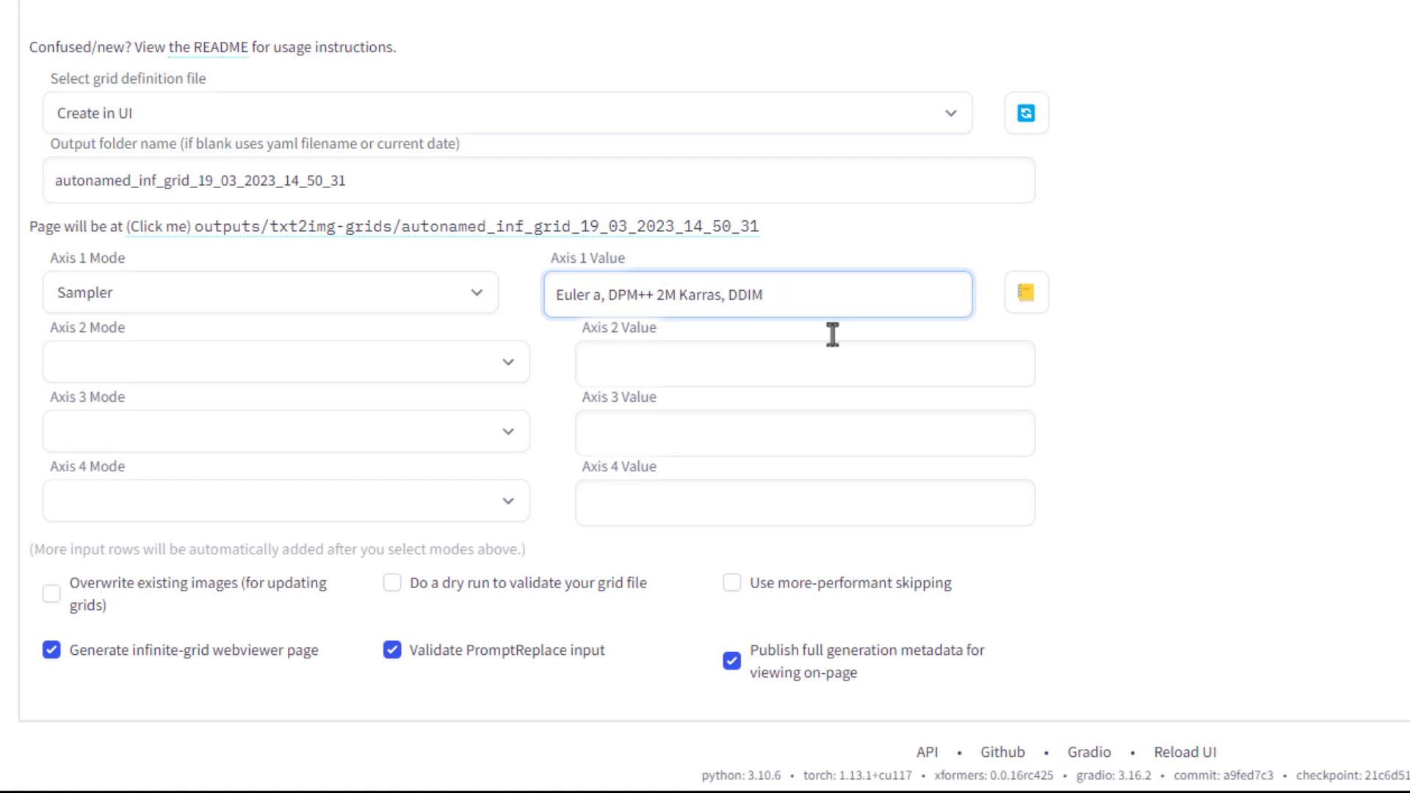
Set the Axis 2 mode to Steps with the values 20,30,40
click(508, 363)
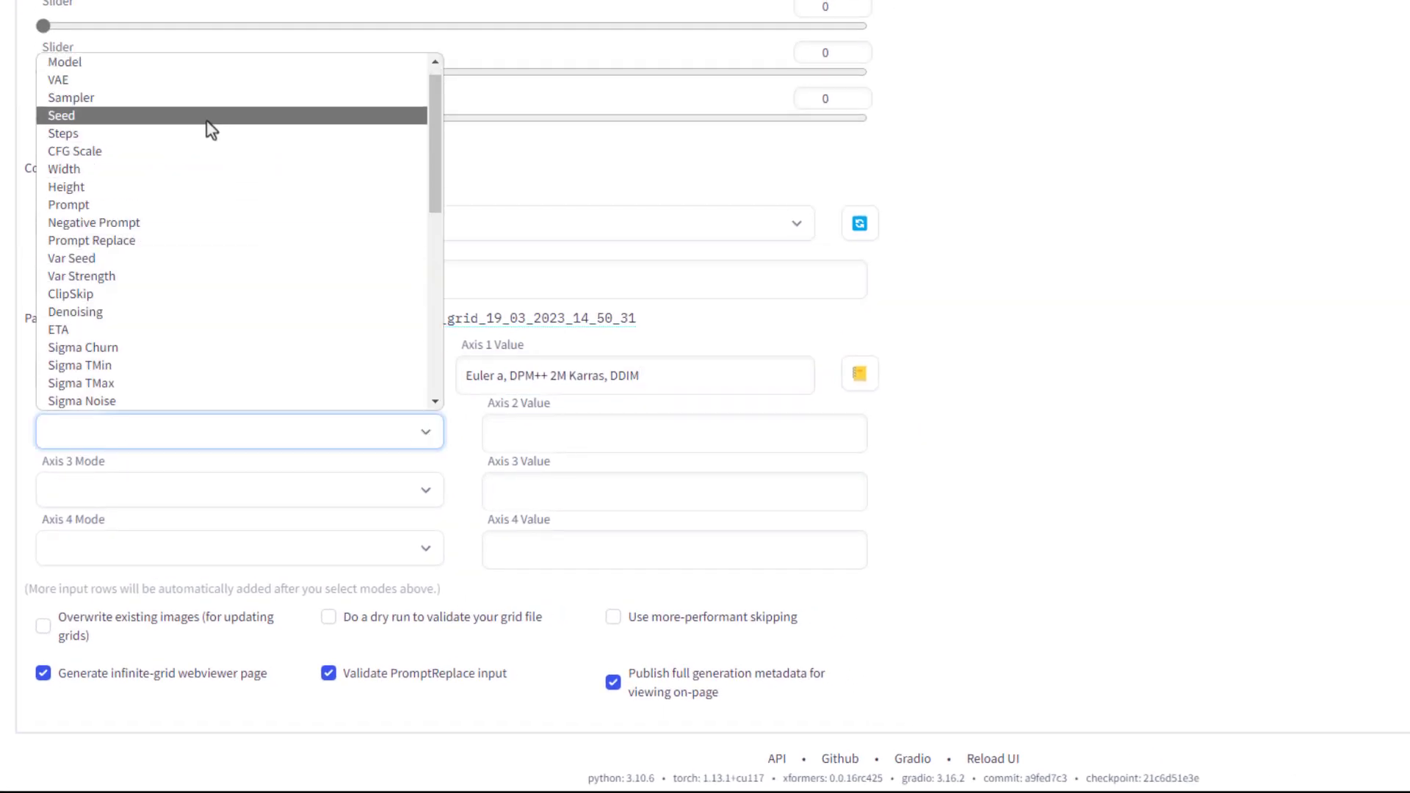
click(207, 134)
click(566, 441)
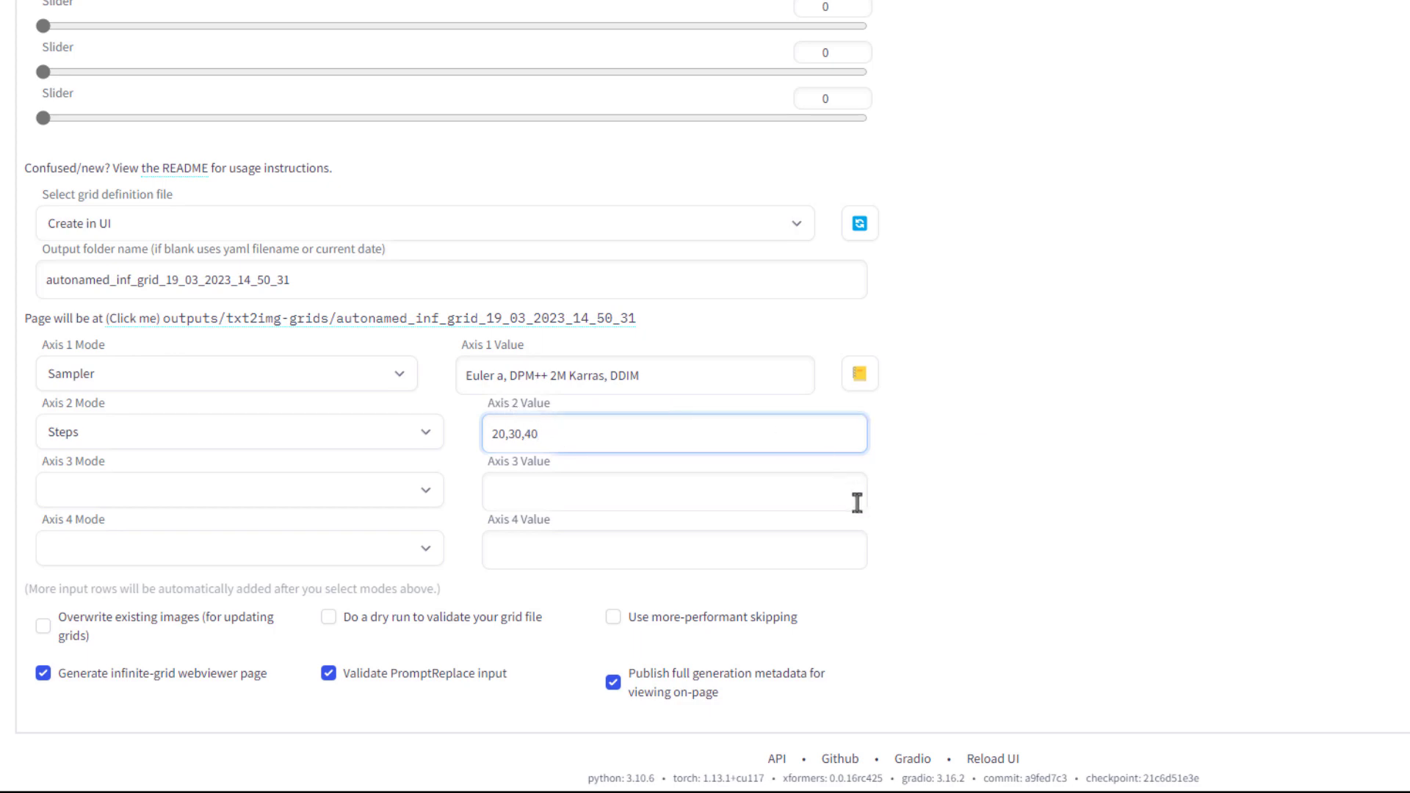
click(929, 510)
Review the prompt and grid script settings and generate the infinite-axis grid
scroll(1001, 453, up, 10)
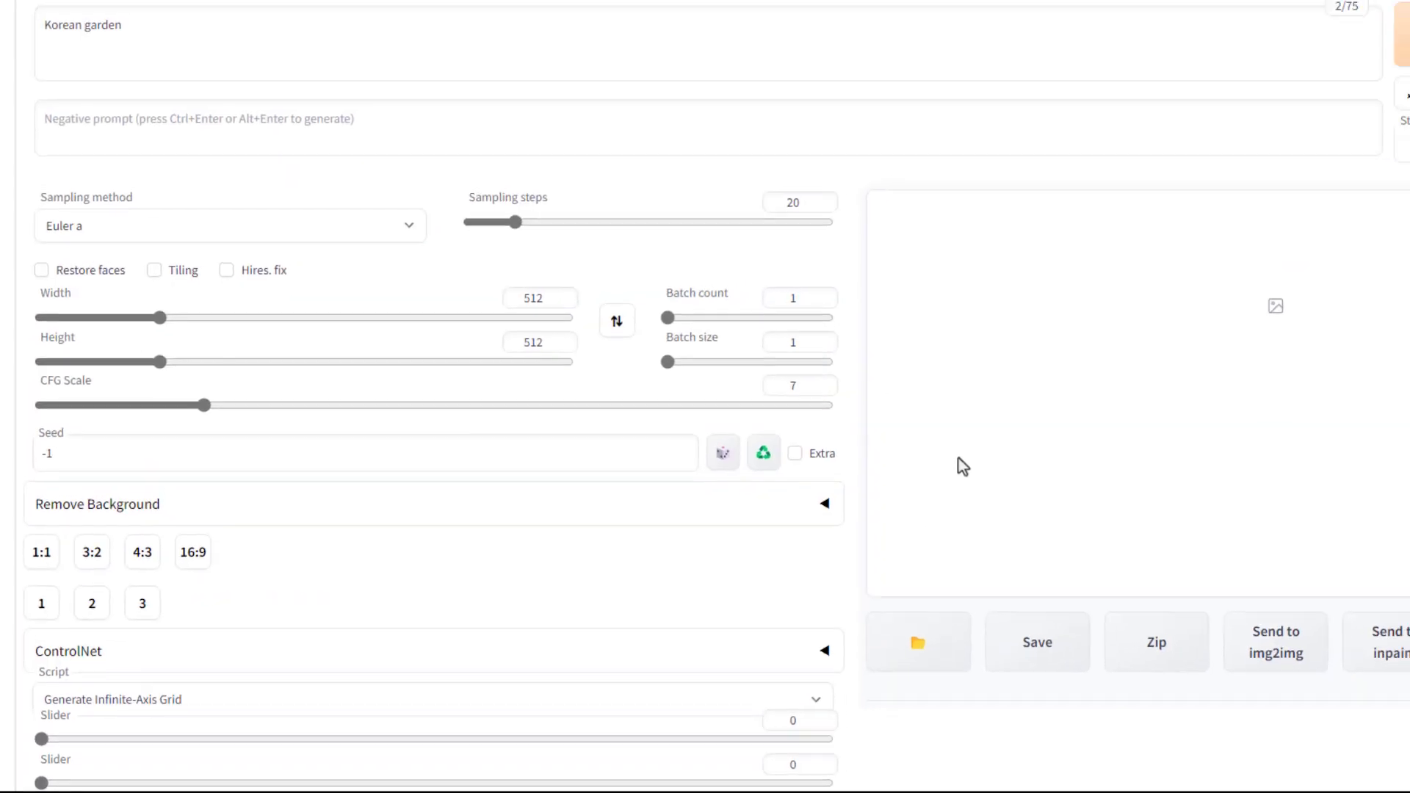
scroll(977, 418, down, 7)
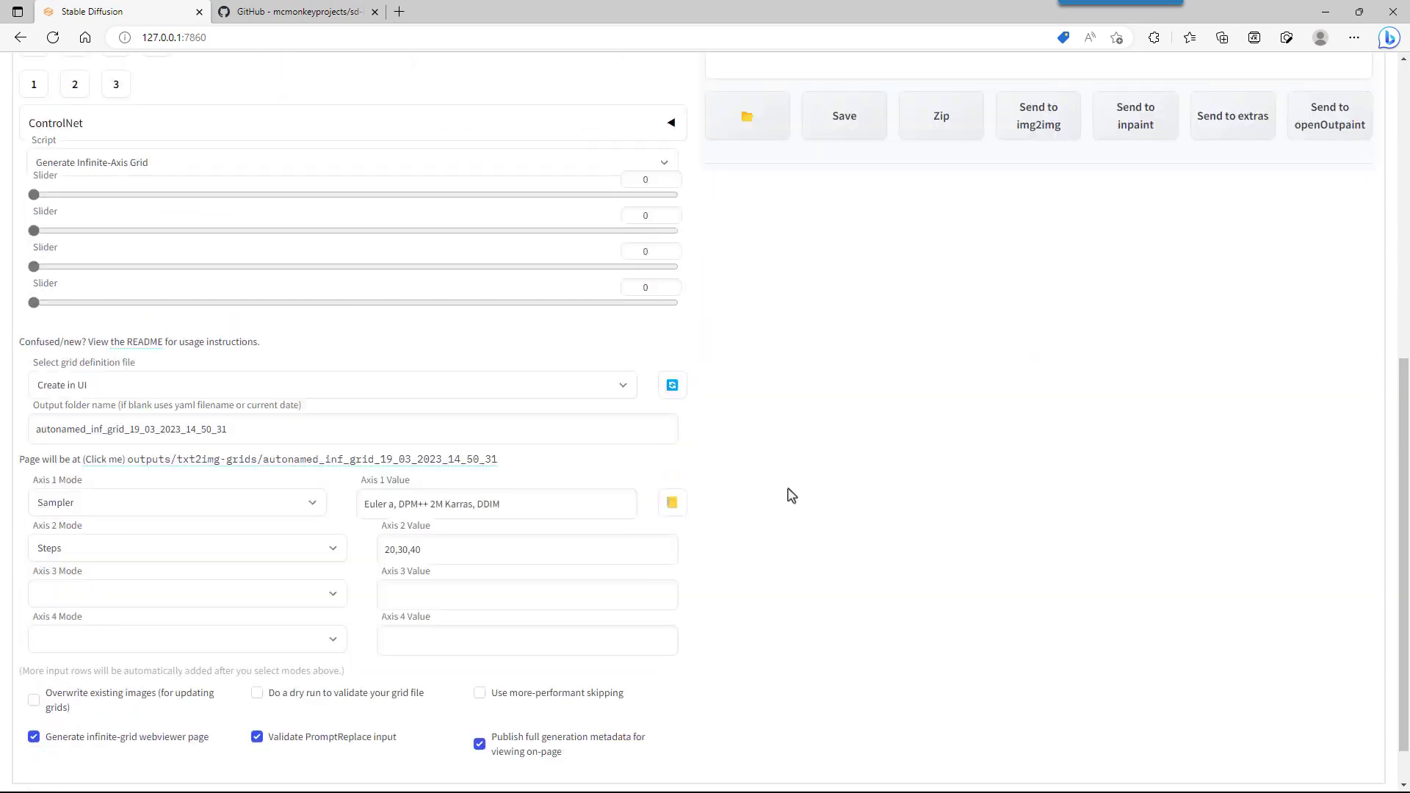
scroll(791, 496, down, 1)
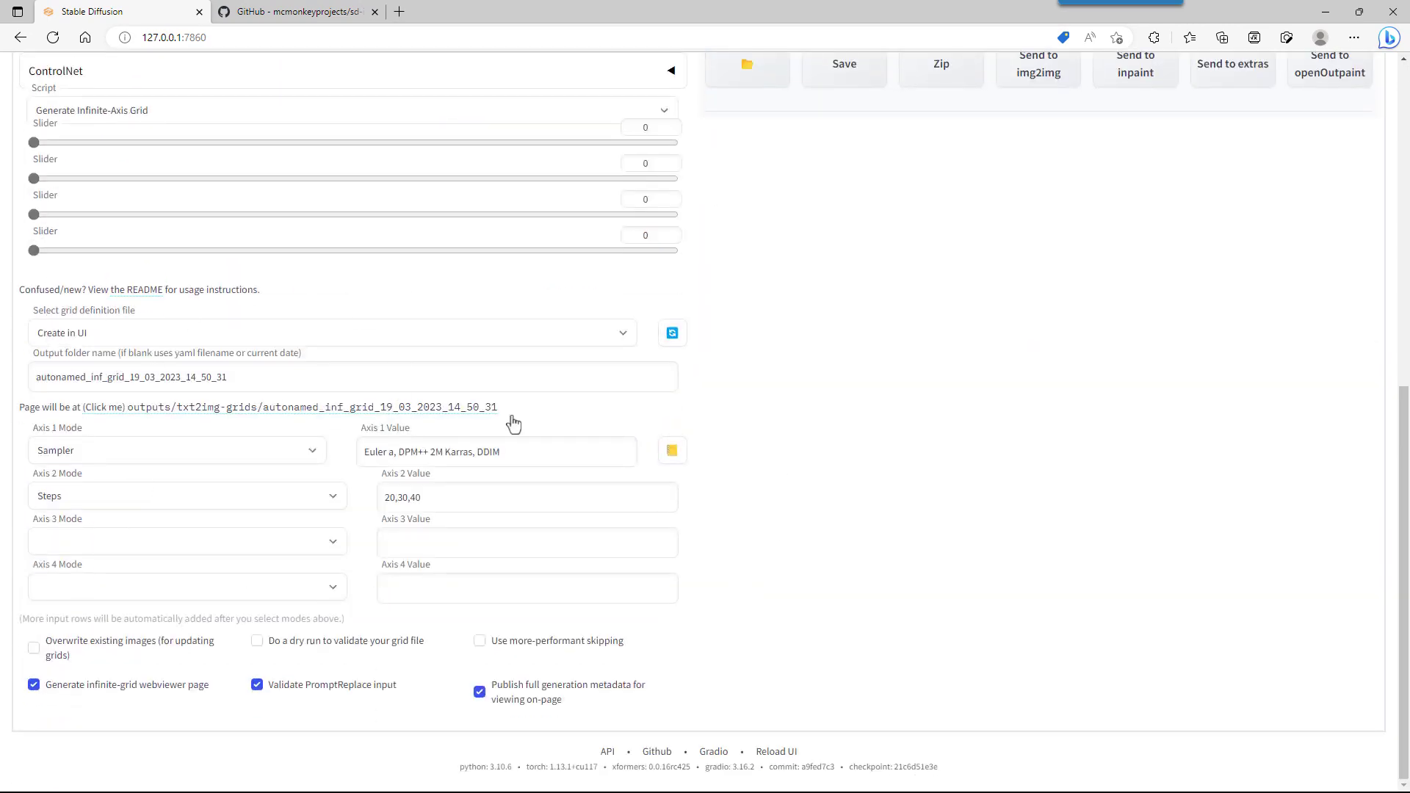
scroll(896, 510, up, 8)
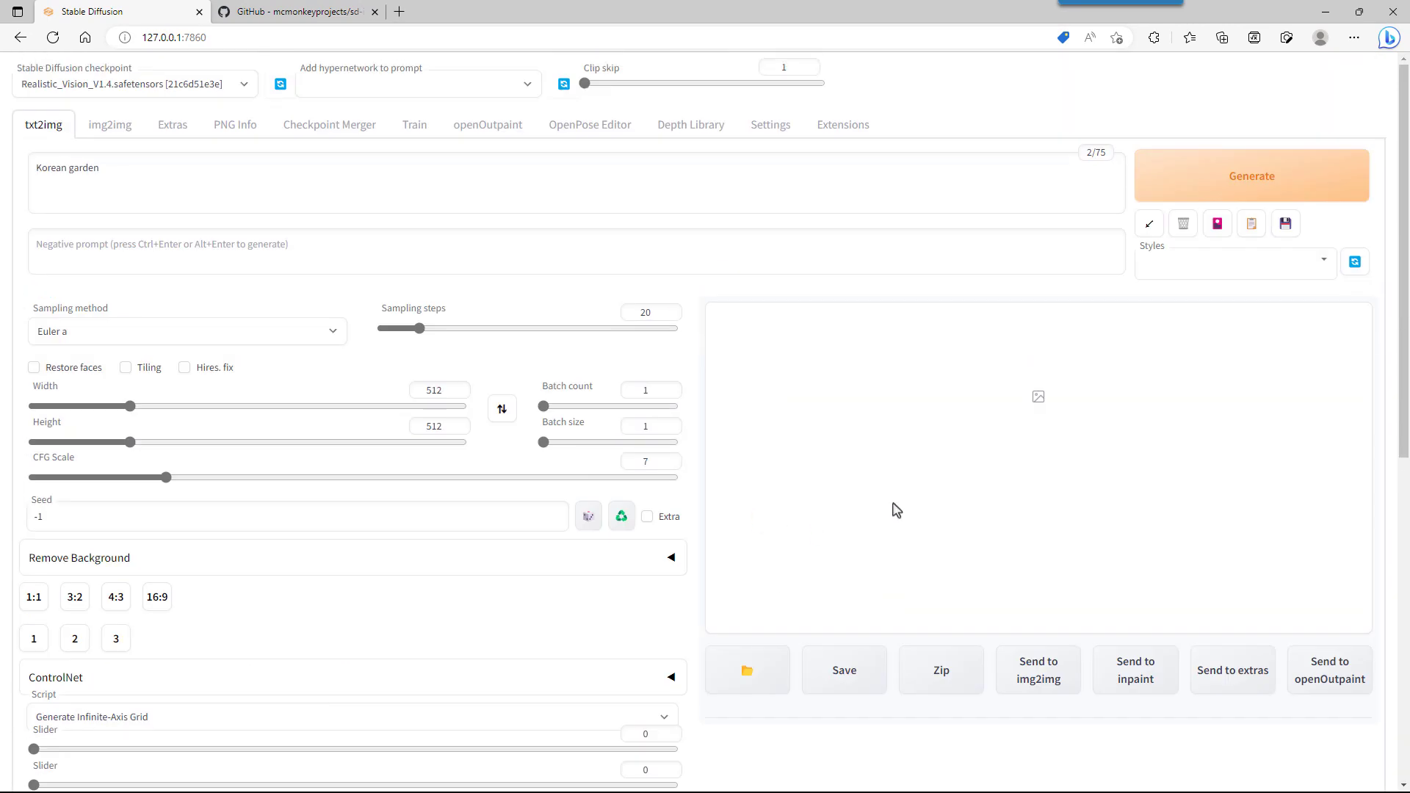
click(1249, 192)
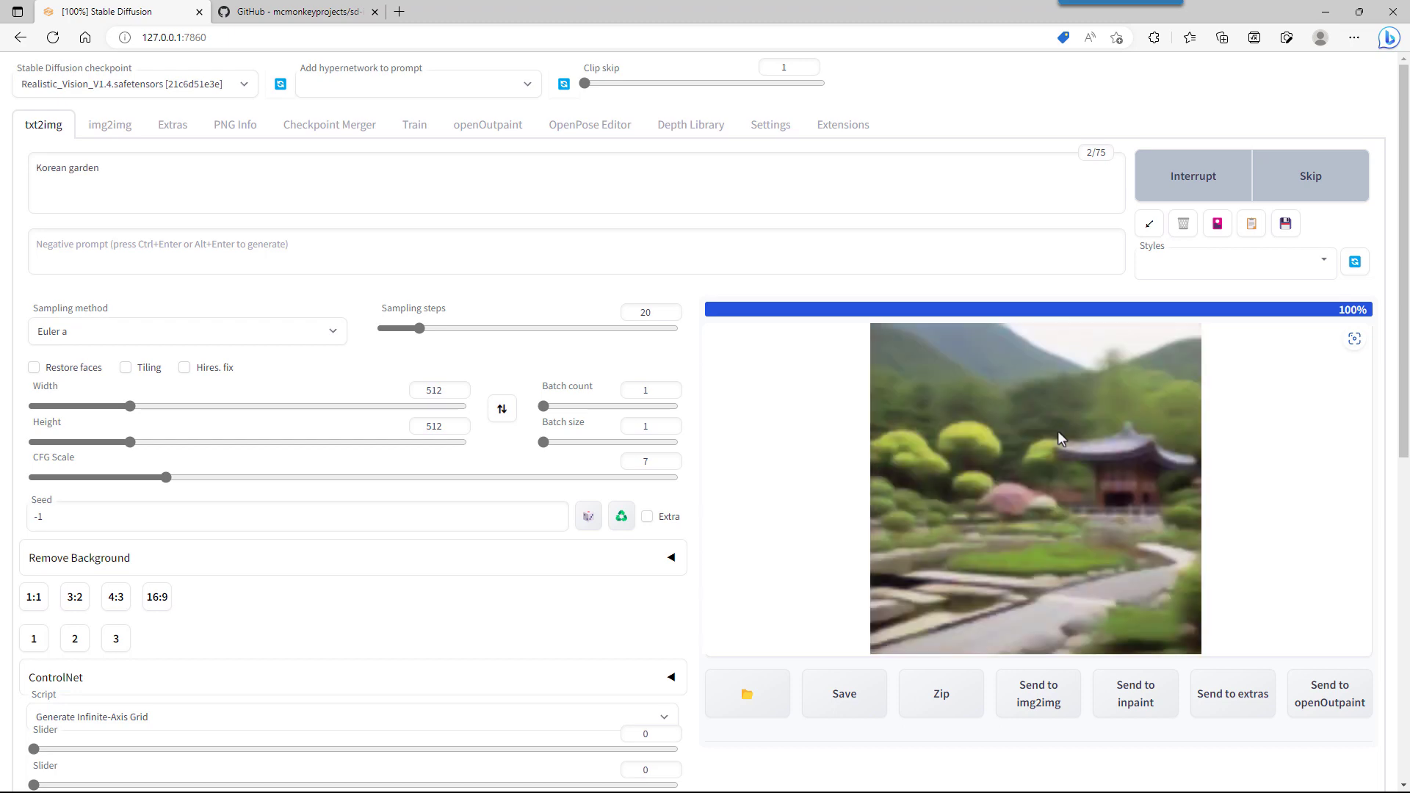
Switch to Total Commander and open index.html from the autonamed_inf_grid_19_03_2023_14_50_31 folder in the web browser
key(alt+Tab)
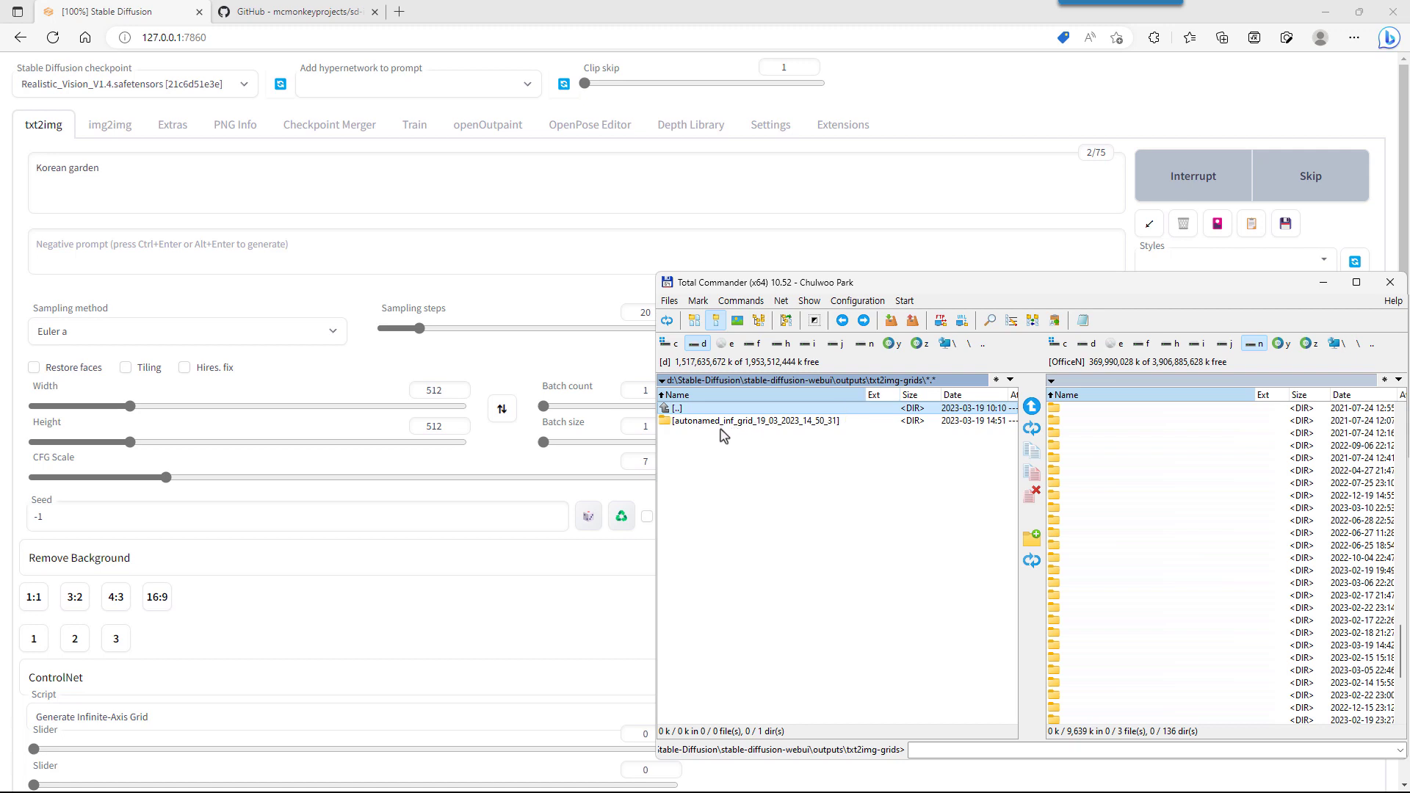
double_click(800, 425)
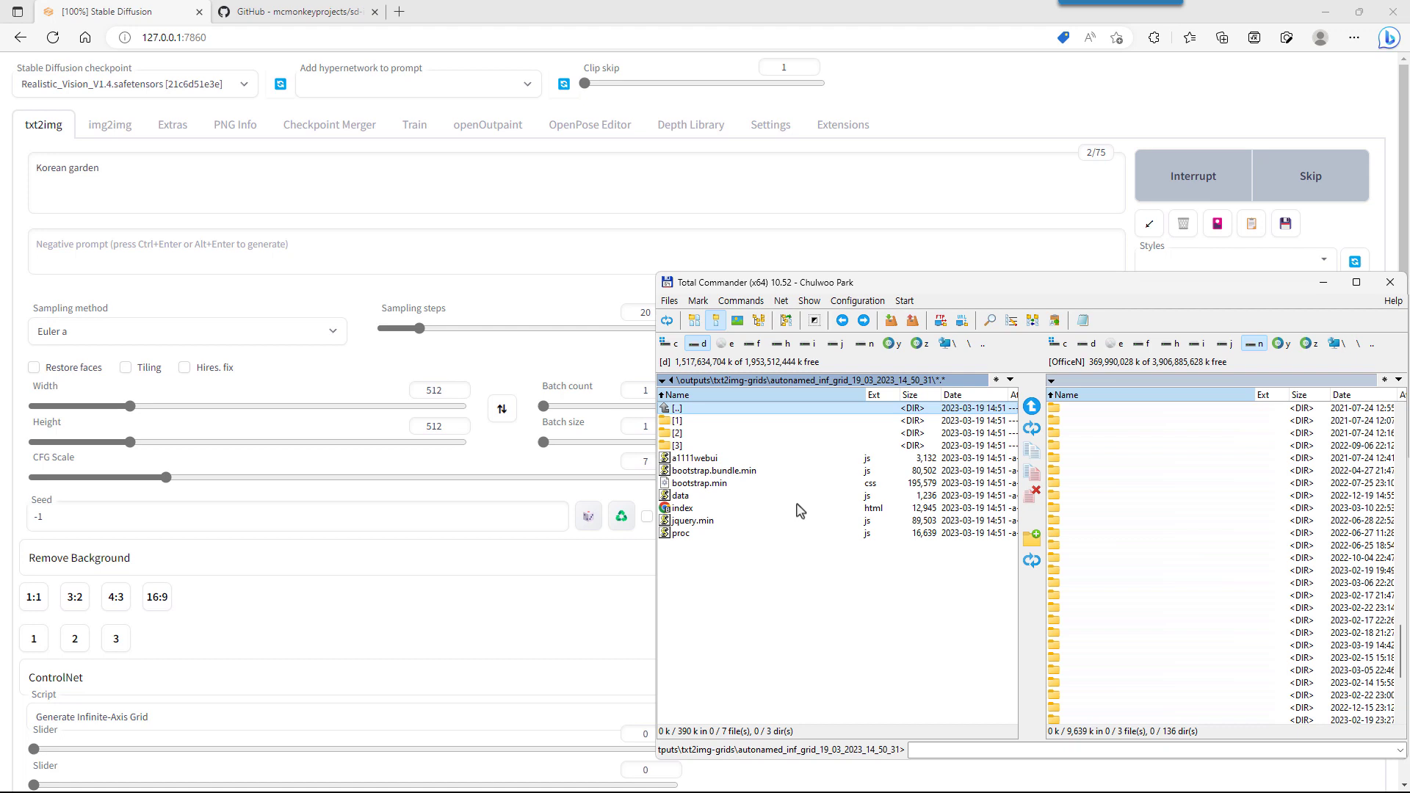
click(684, 509)
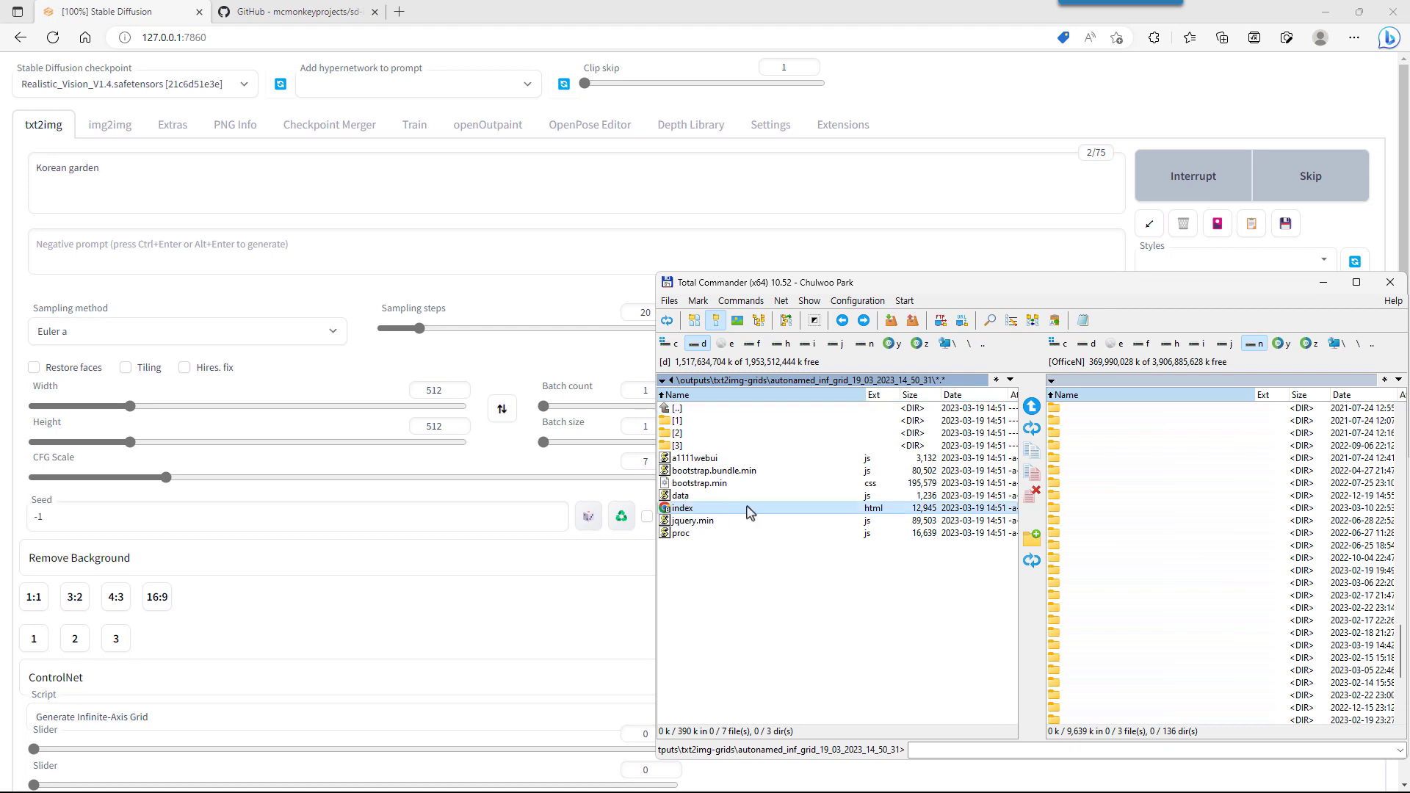
click(399, 11)
key(alt+Tab)
drag(684, 509, 454, 446)
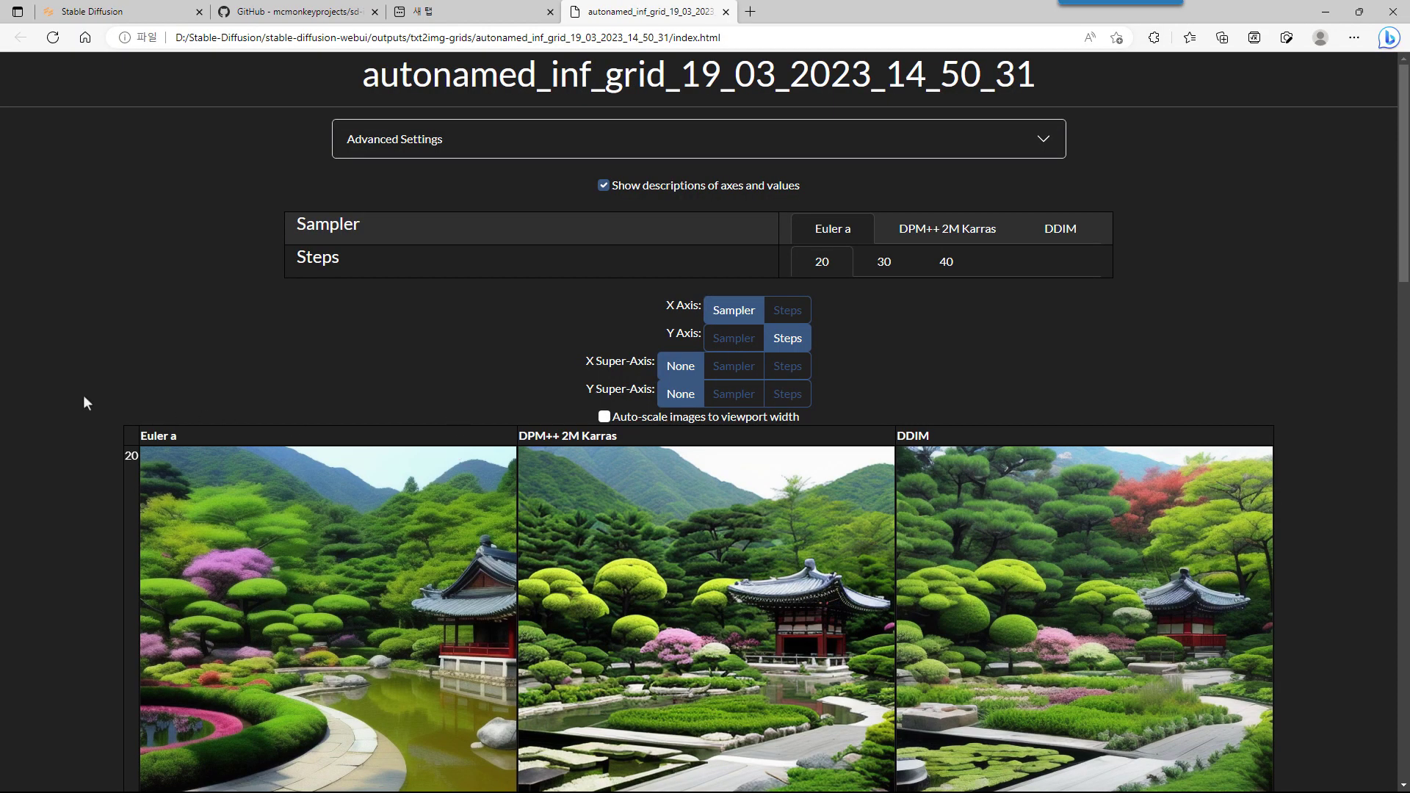
Compare the grid images for each sampler at 20, 30 and 40 steps
scroll(83, 400, down, 10)
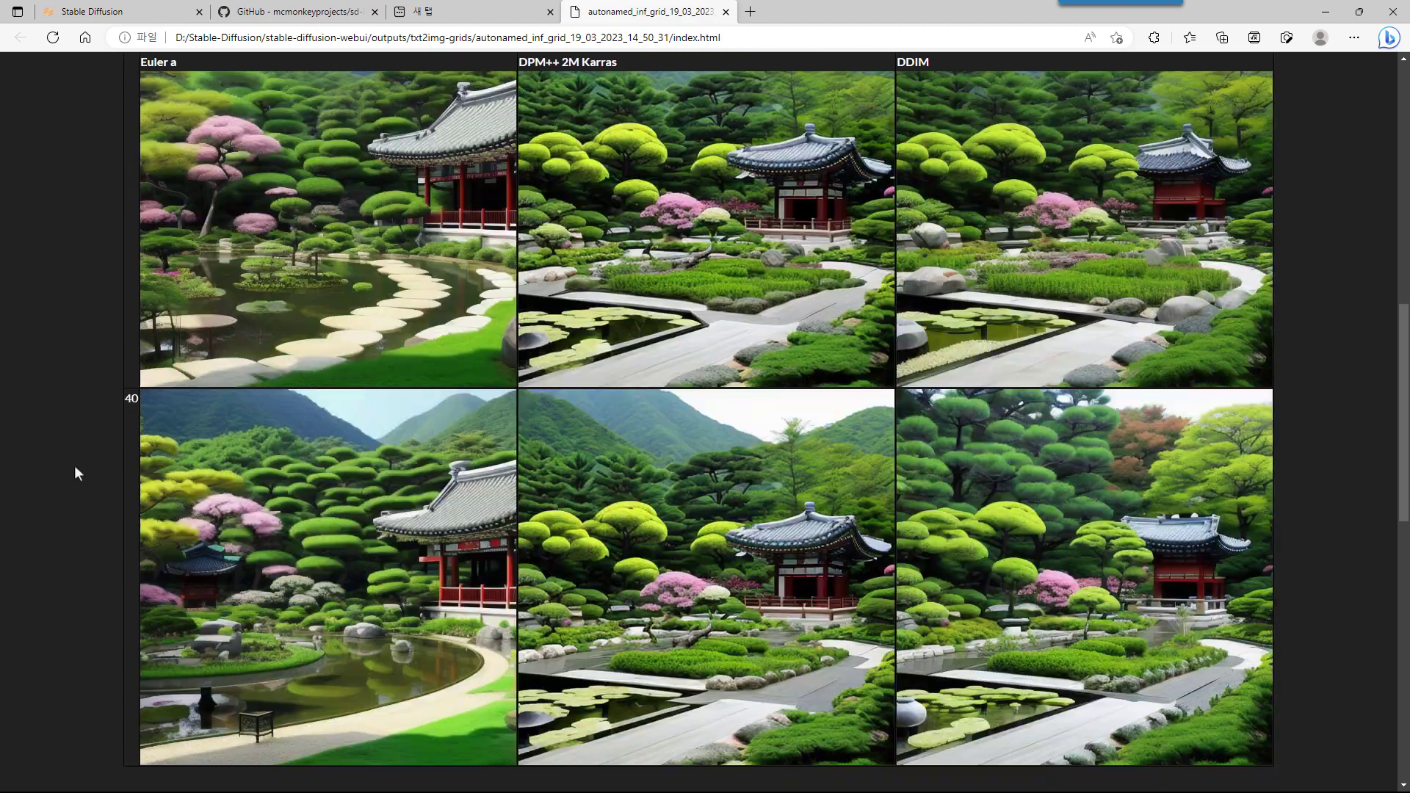
scroll(74, 465, up, 10)
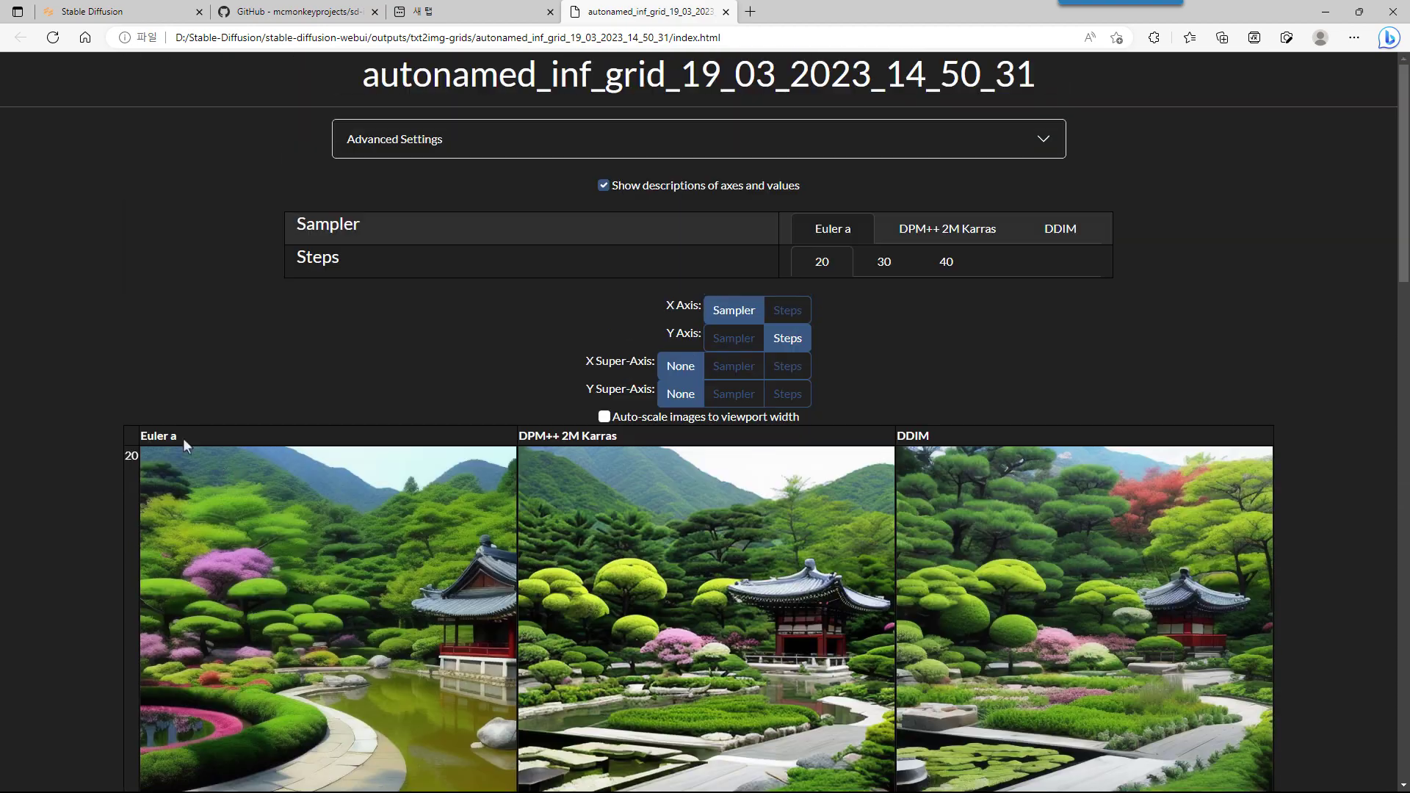
scroll(163, 482, down, 4)
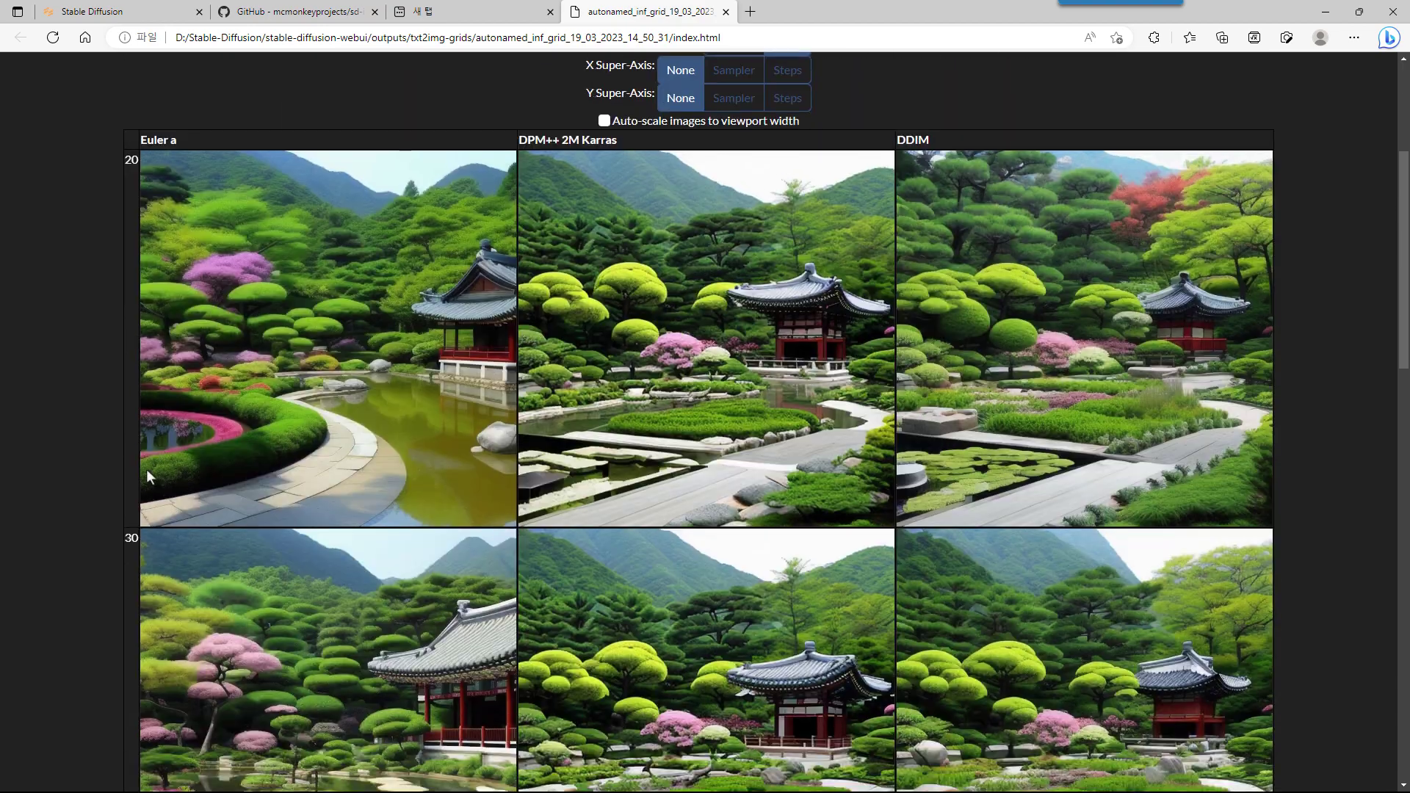
scroll(139, 459, down, 9)
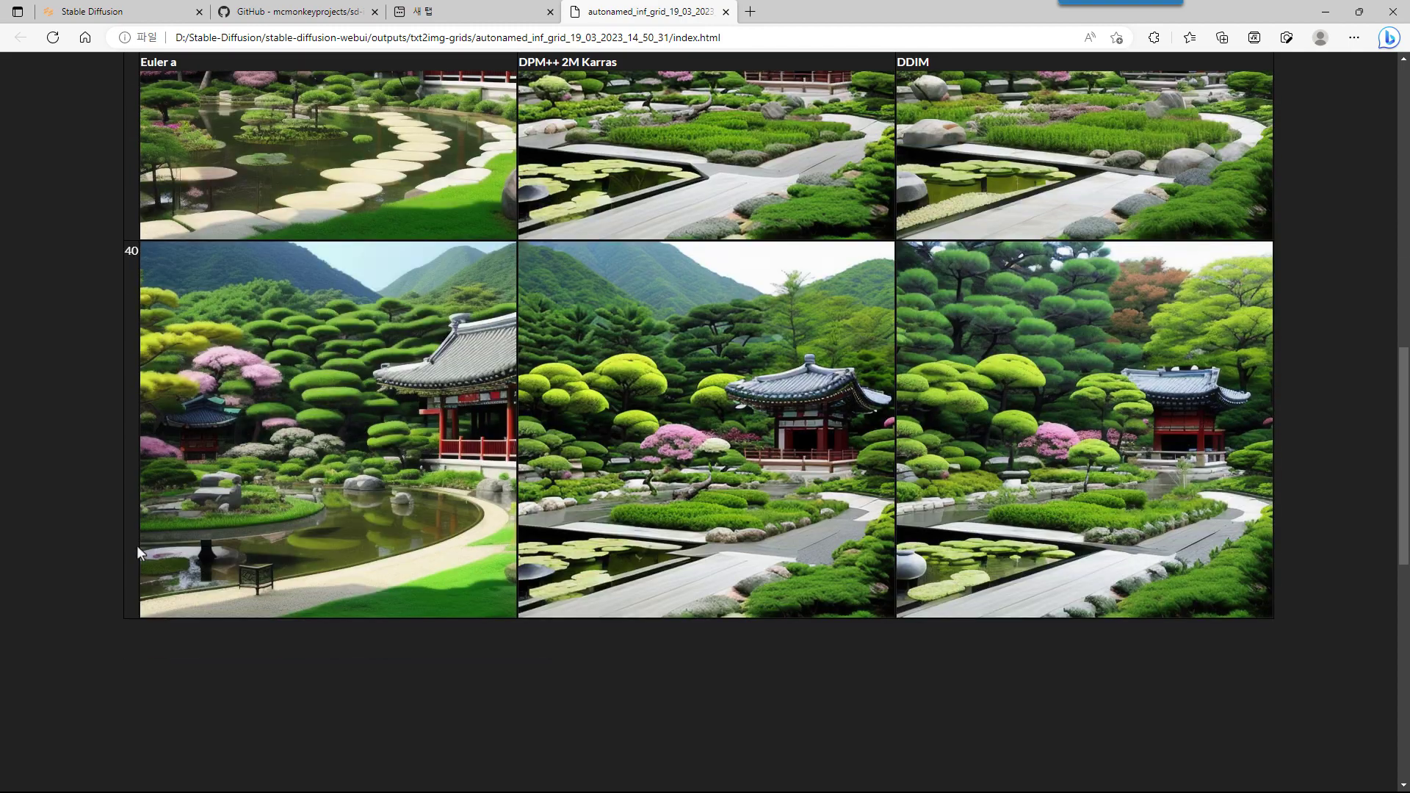
scroll(136, 545, up, 13)
scroll(137, 545, up, 1)
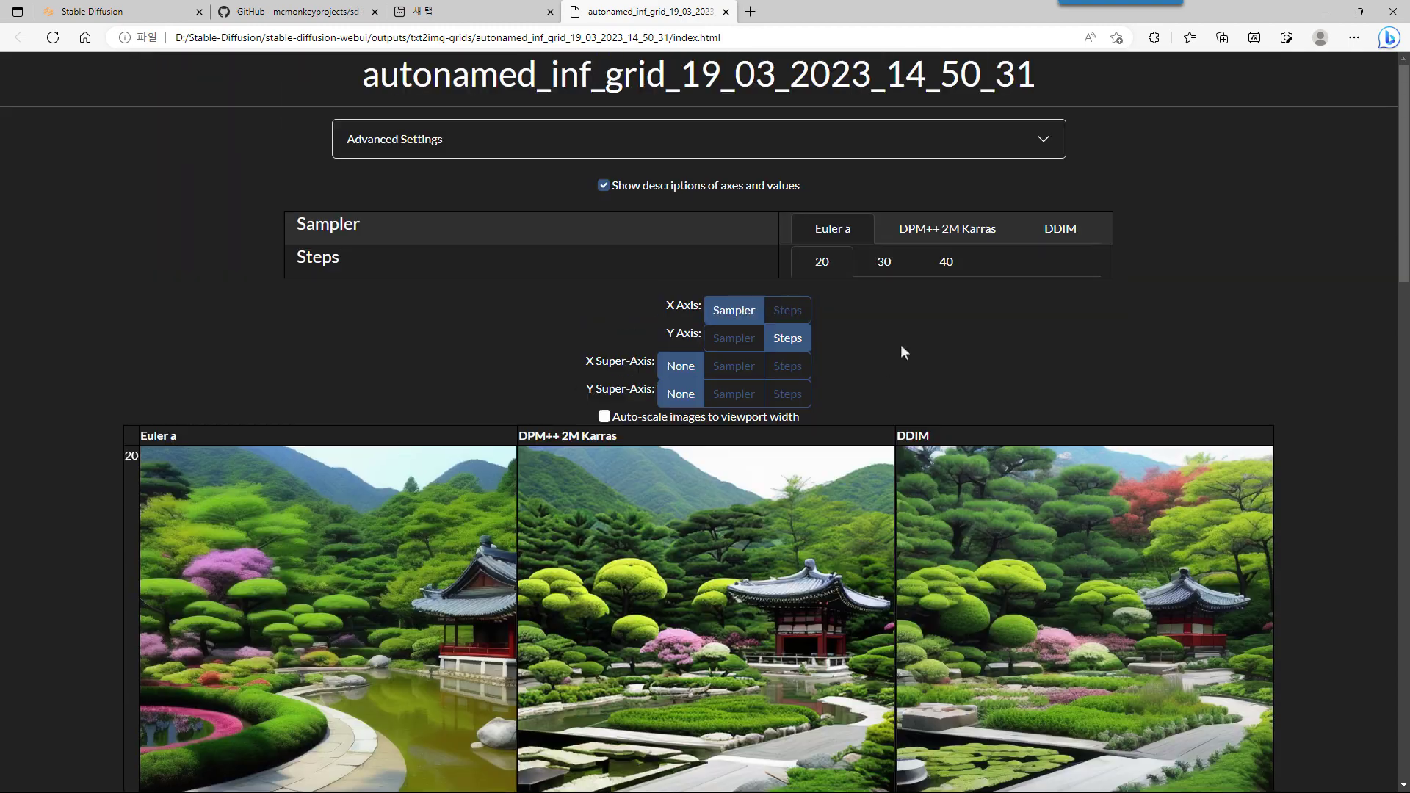
Select 30 steps and the DPM++ 2M Karras sampler, and enable auto-scaling of images to the viewport width
click(876, 272)
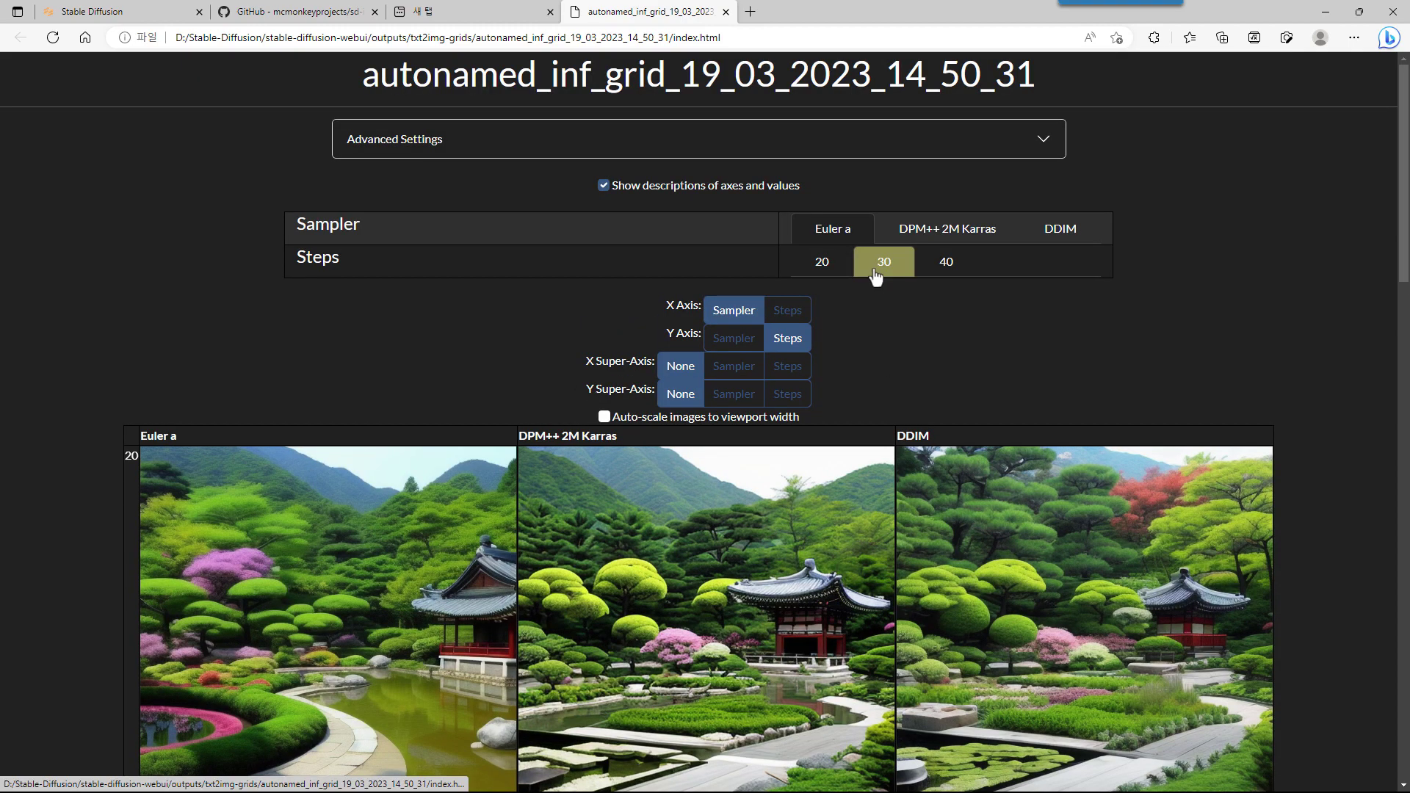
click(954, 239)
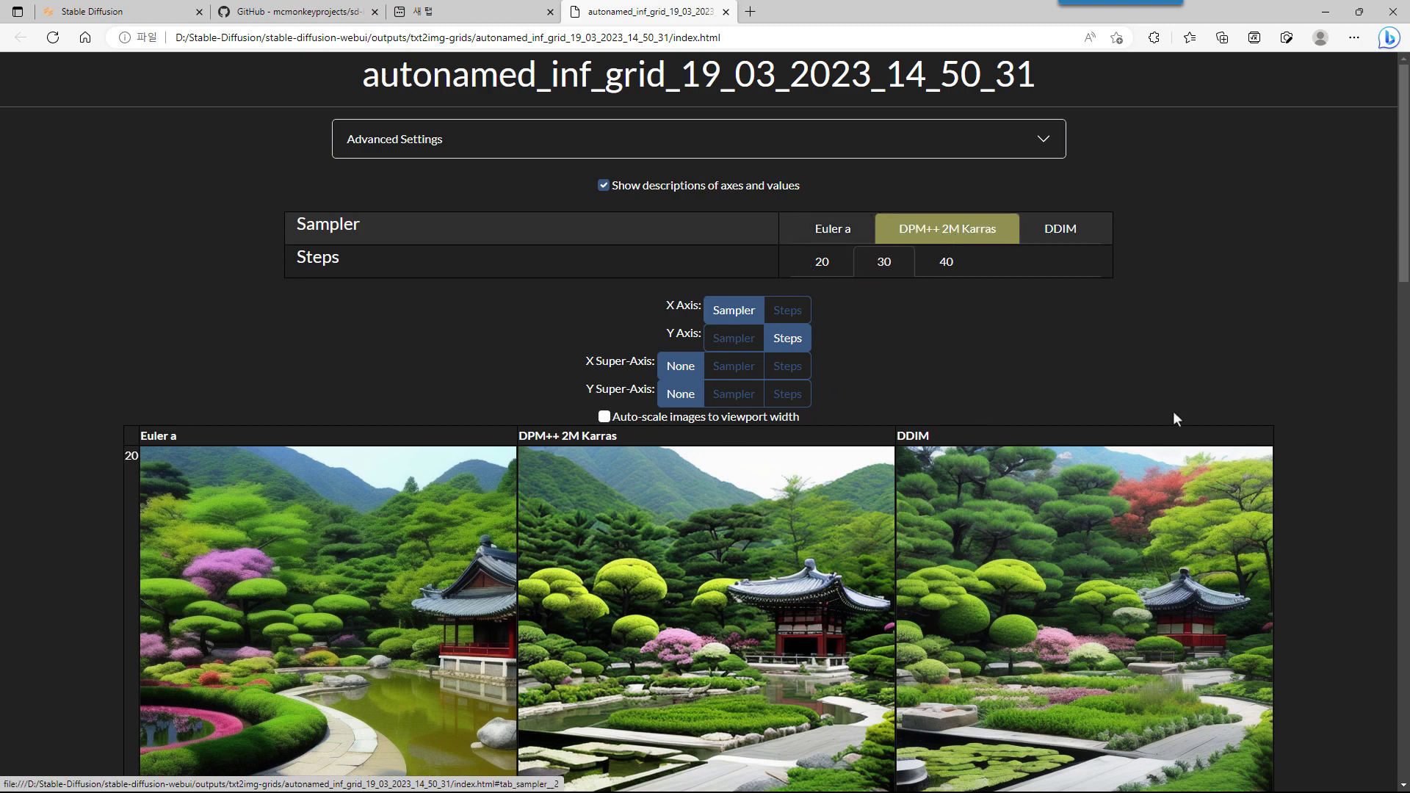
click(604, 416)
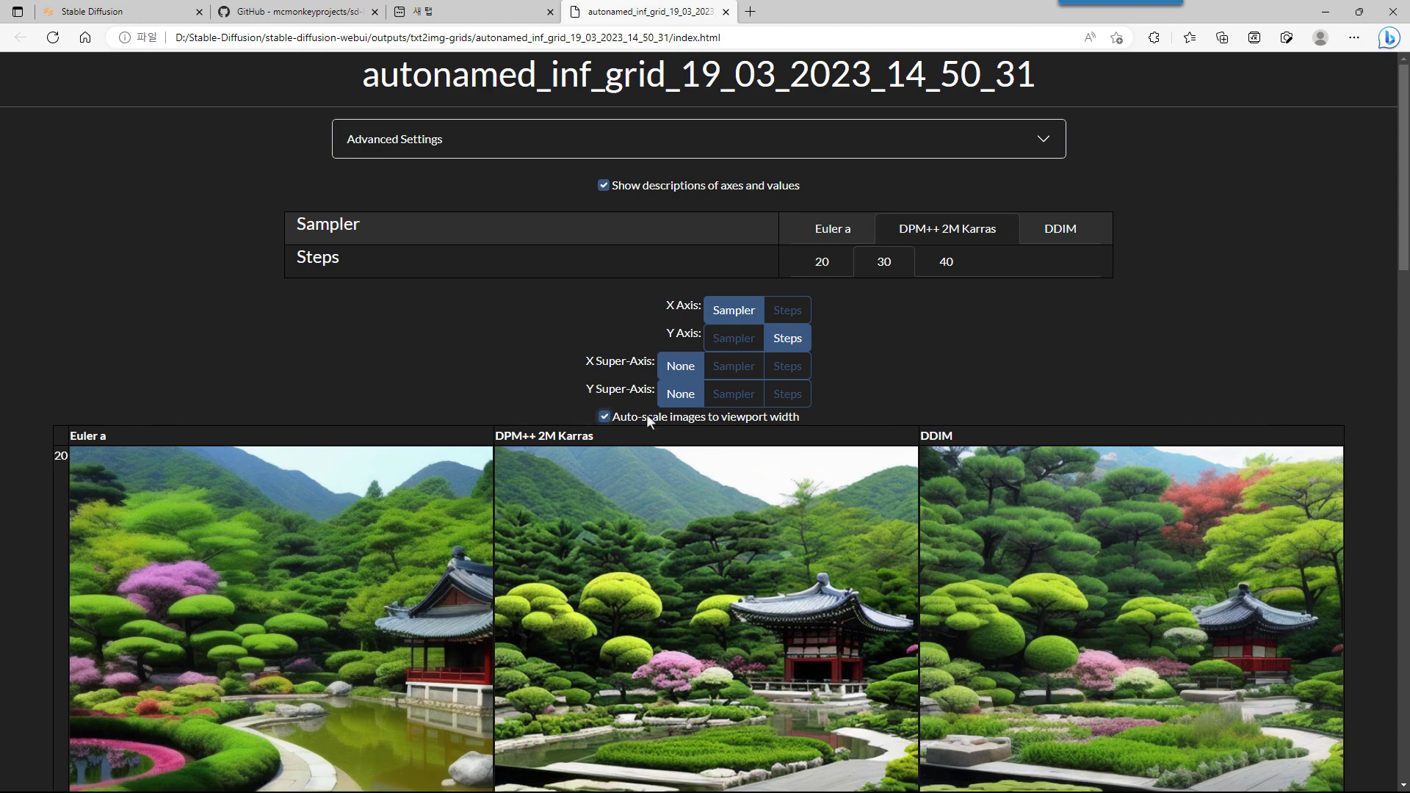
click(604, 416)
click(605, 417)
click(604, 416)
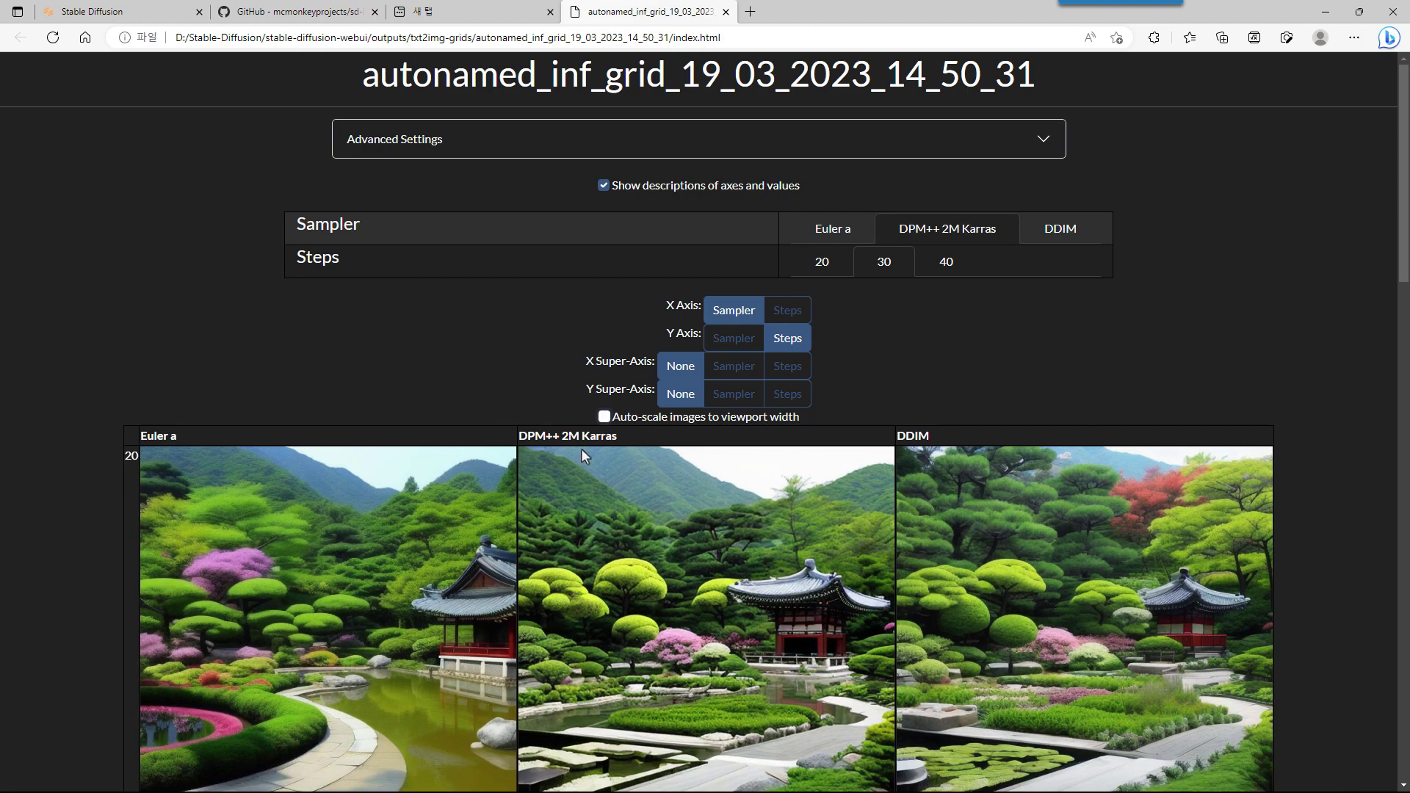
click(605, 416)
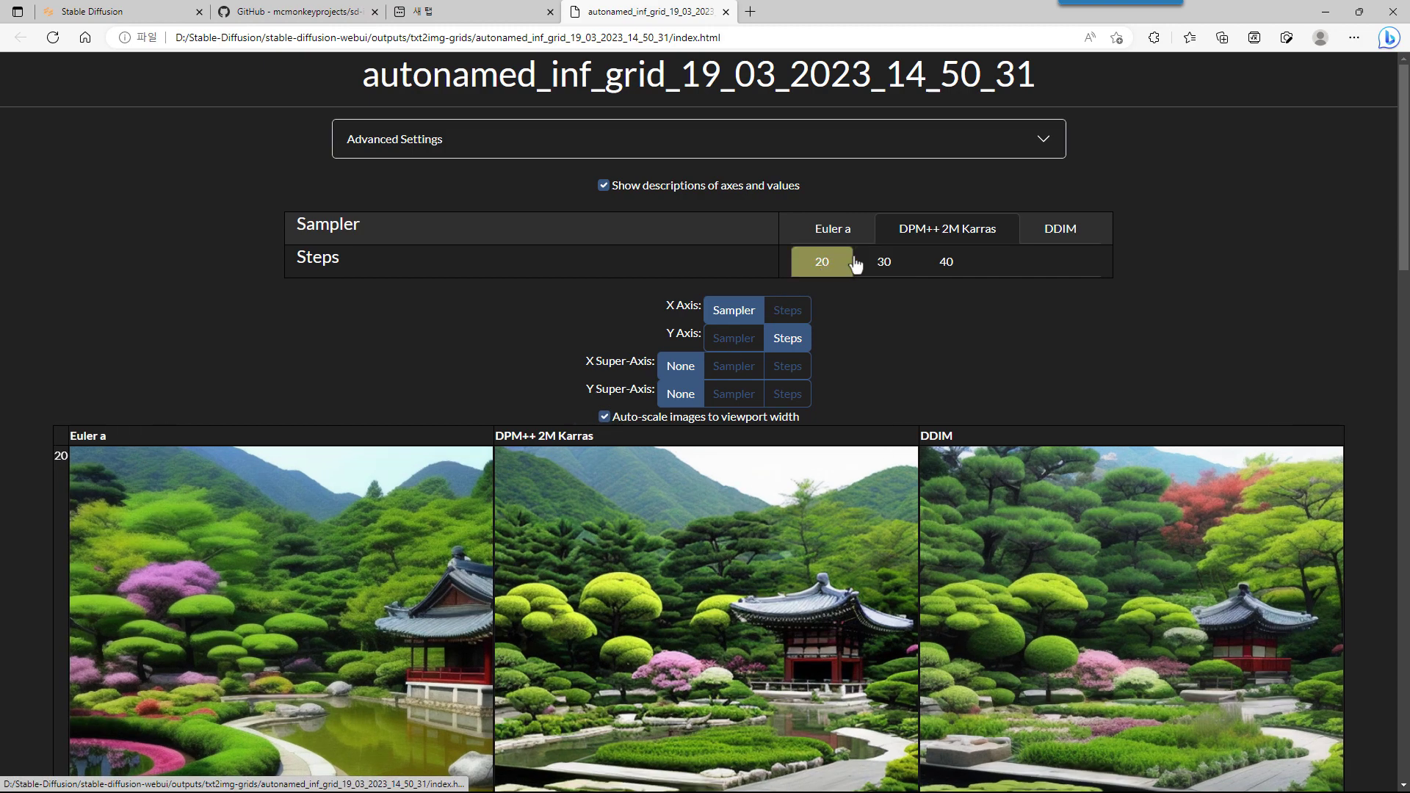
Look through the enlarged grid images across all samplers and step counts
scroll(963, 316, down, 4)
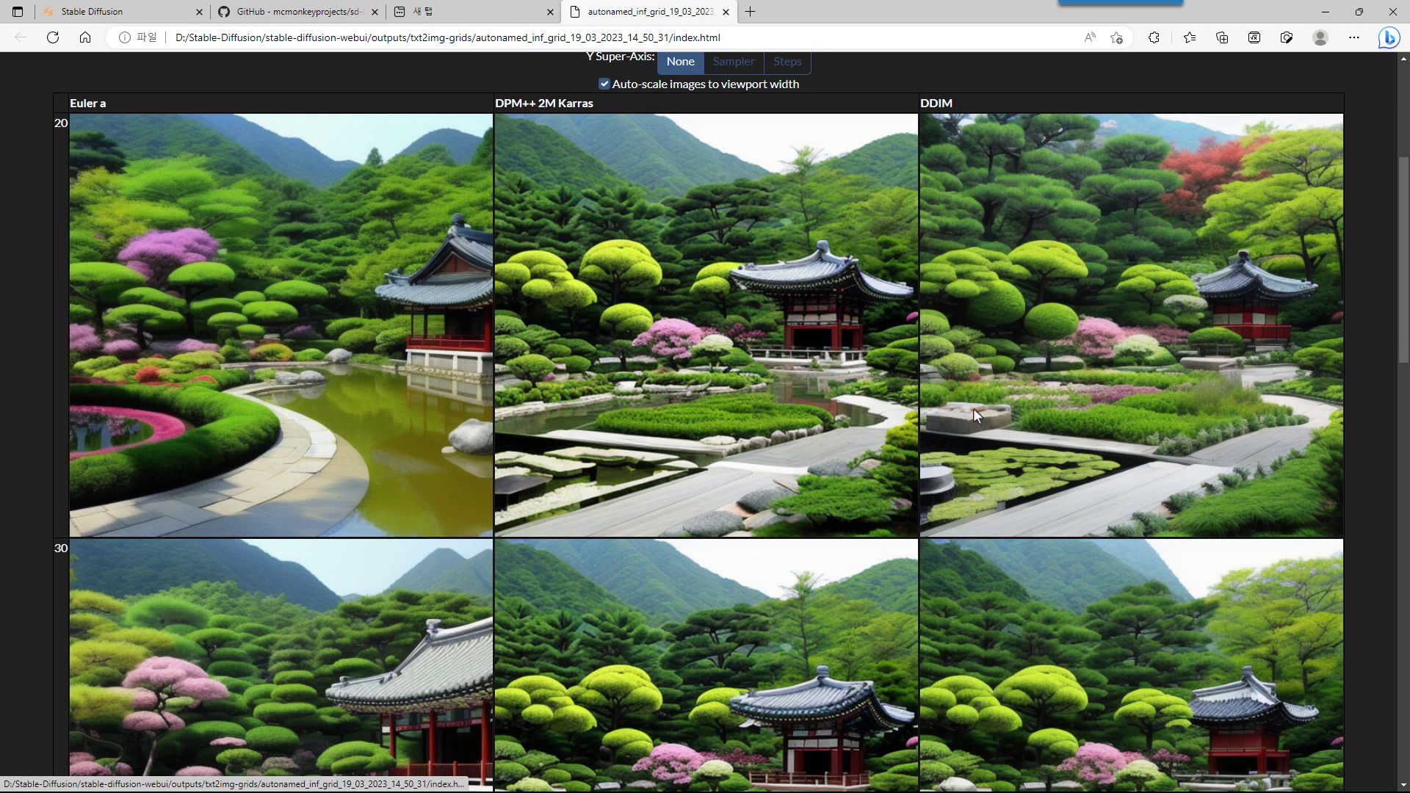
scroll(963, 442, down, 3)
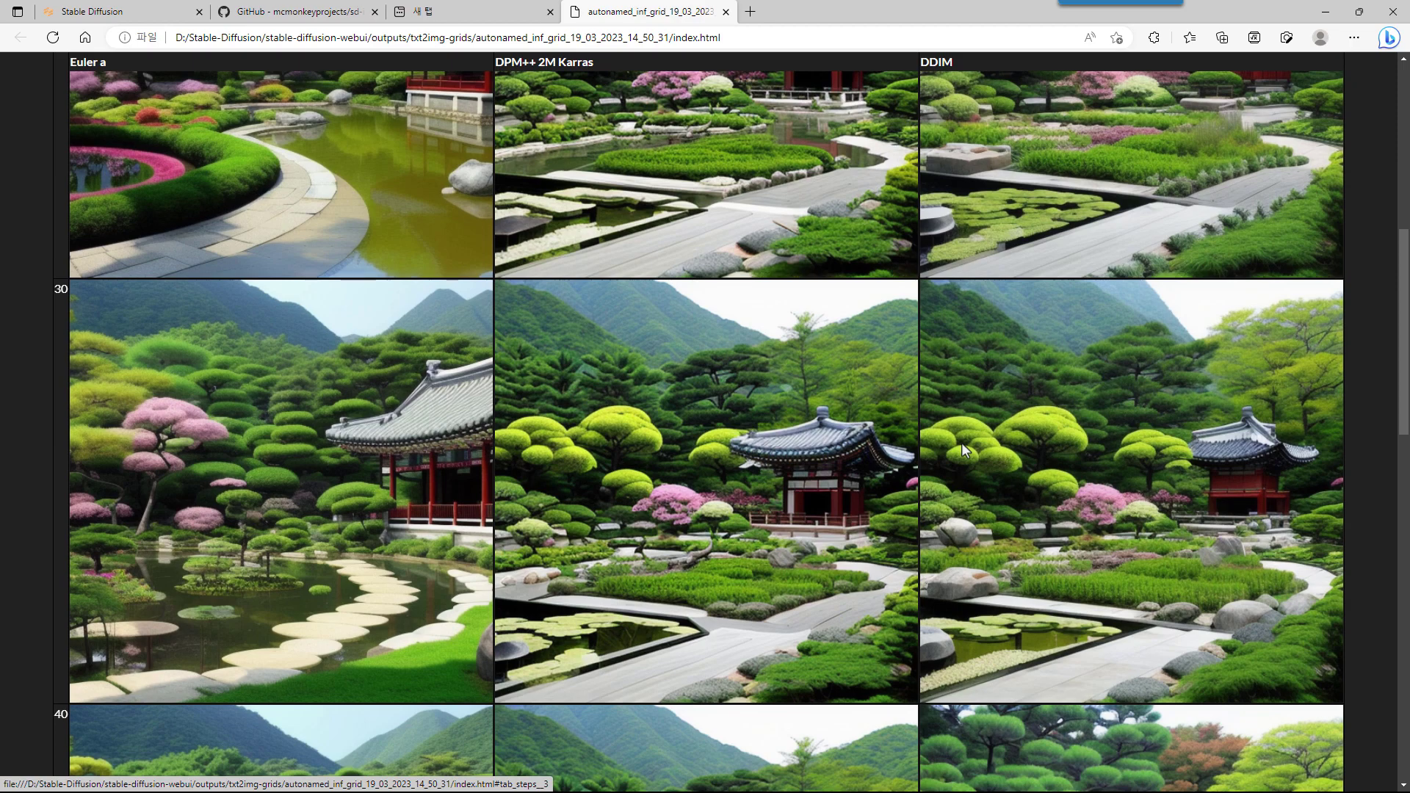
scroll(962, 443, down, 8)
scroll(962, 442, up, 15)
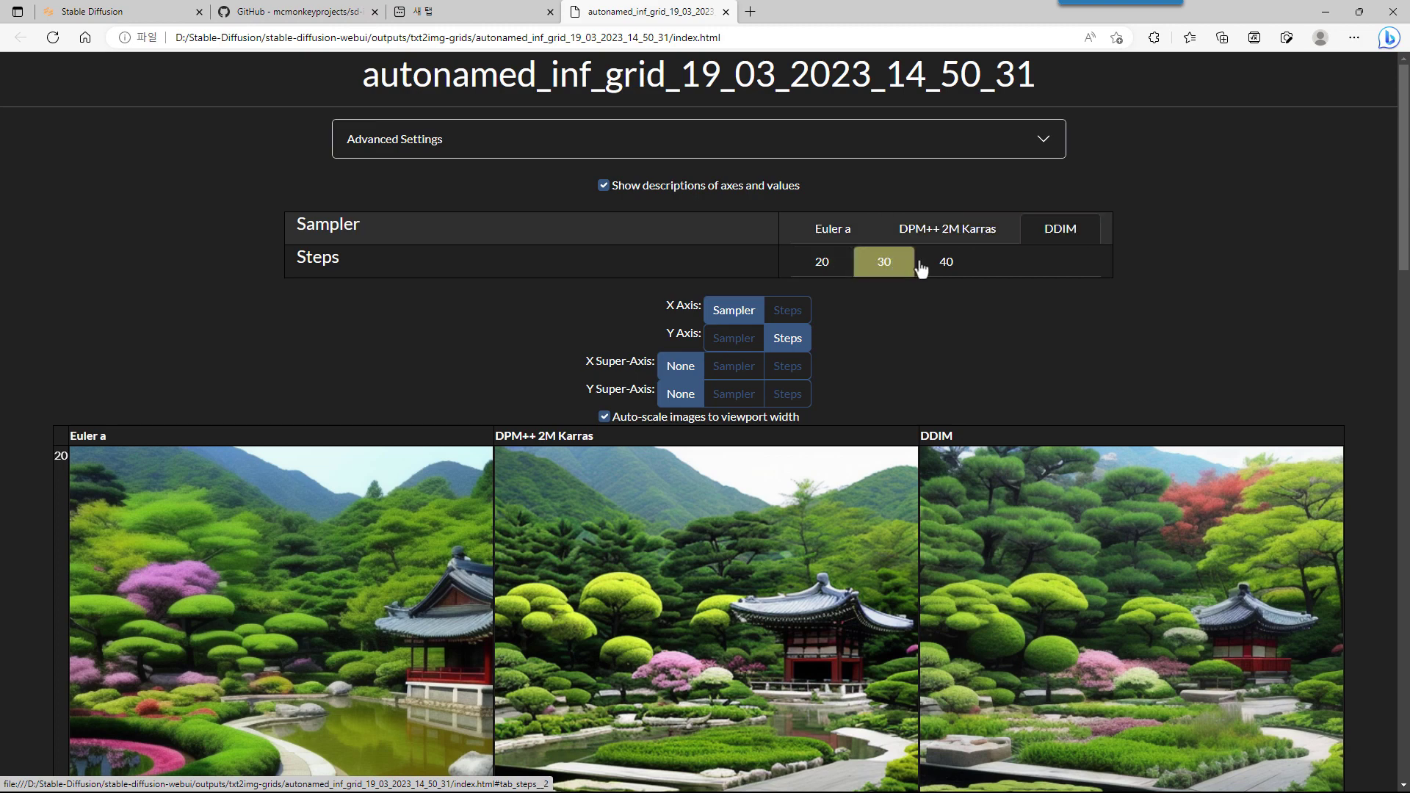
Try different axis and super-axis assignments, ending with X Axis on Steps, Y Axis on Sampler and both super-axes on None
click(785, 311)
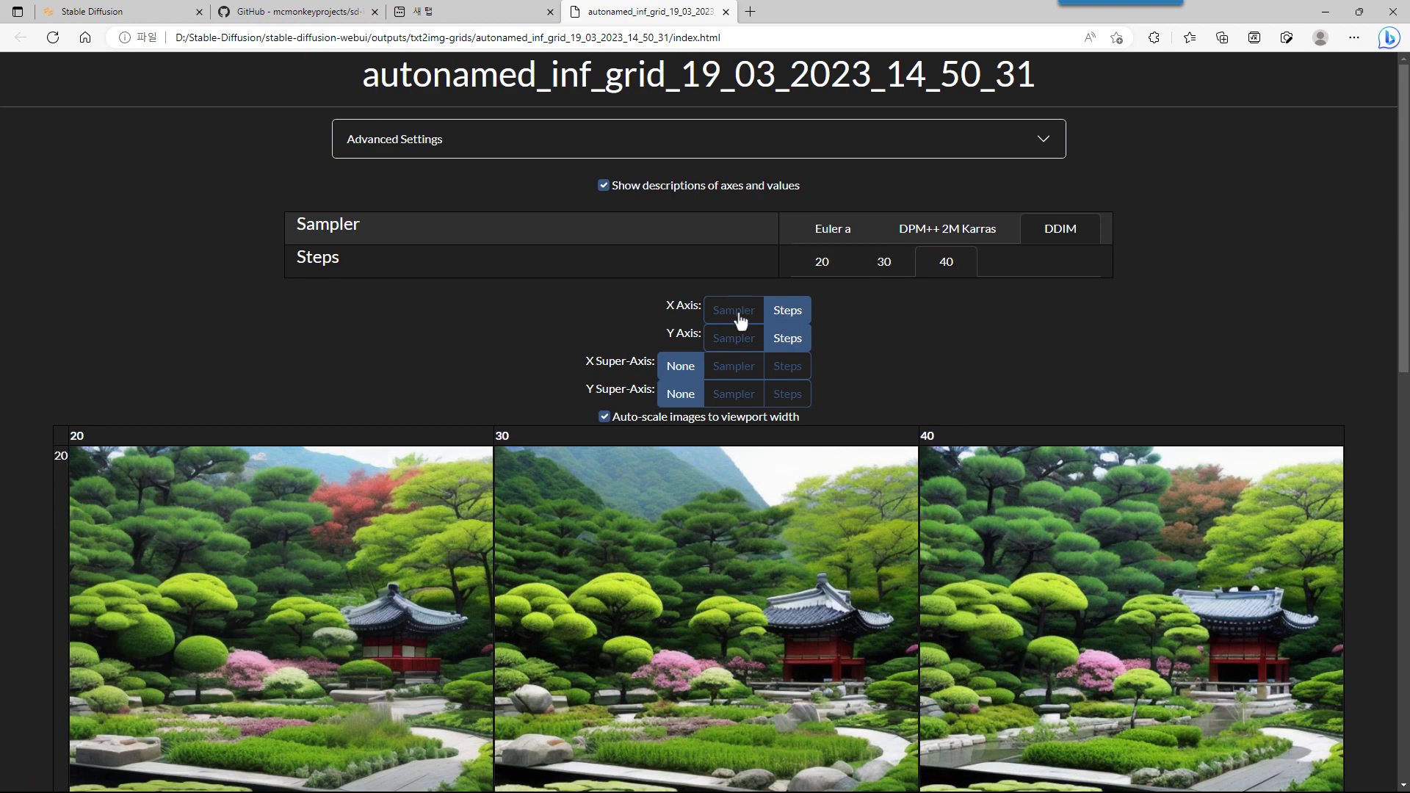
click(737, 317)
click(727, 340)
click(788, 366)
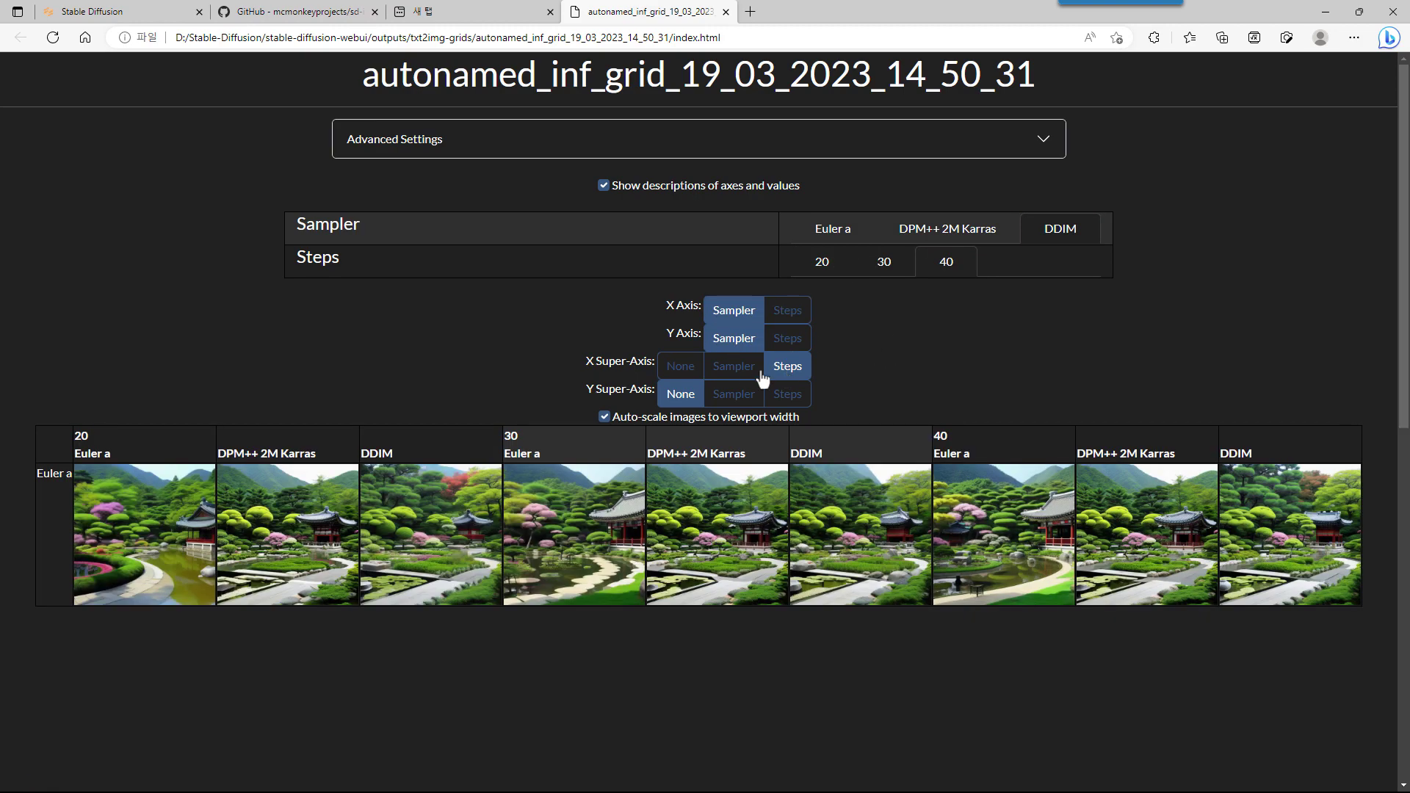
click(745, 375)
click(731, 396)
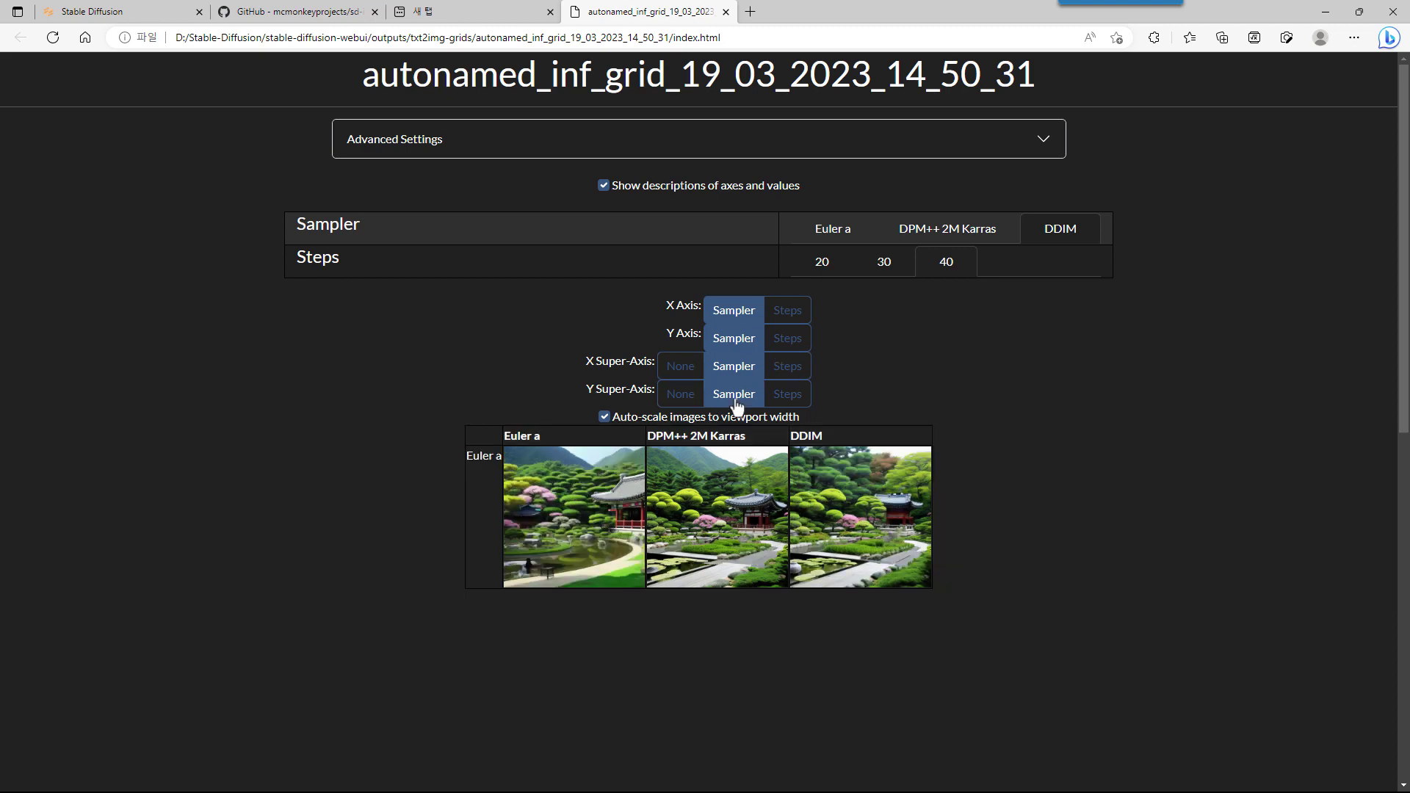
click(787, 397)
click(769, 313)
click(680, 366)
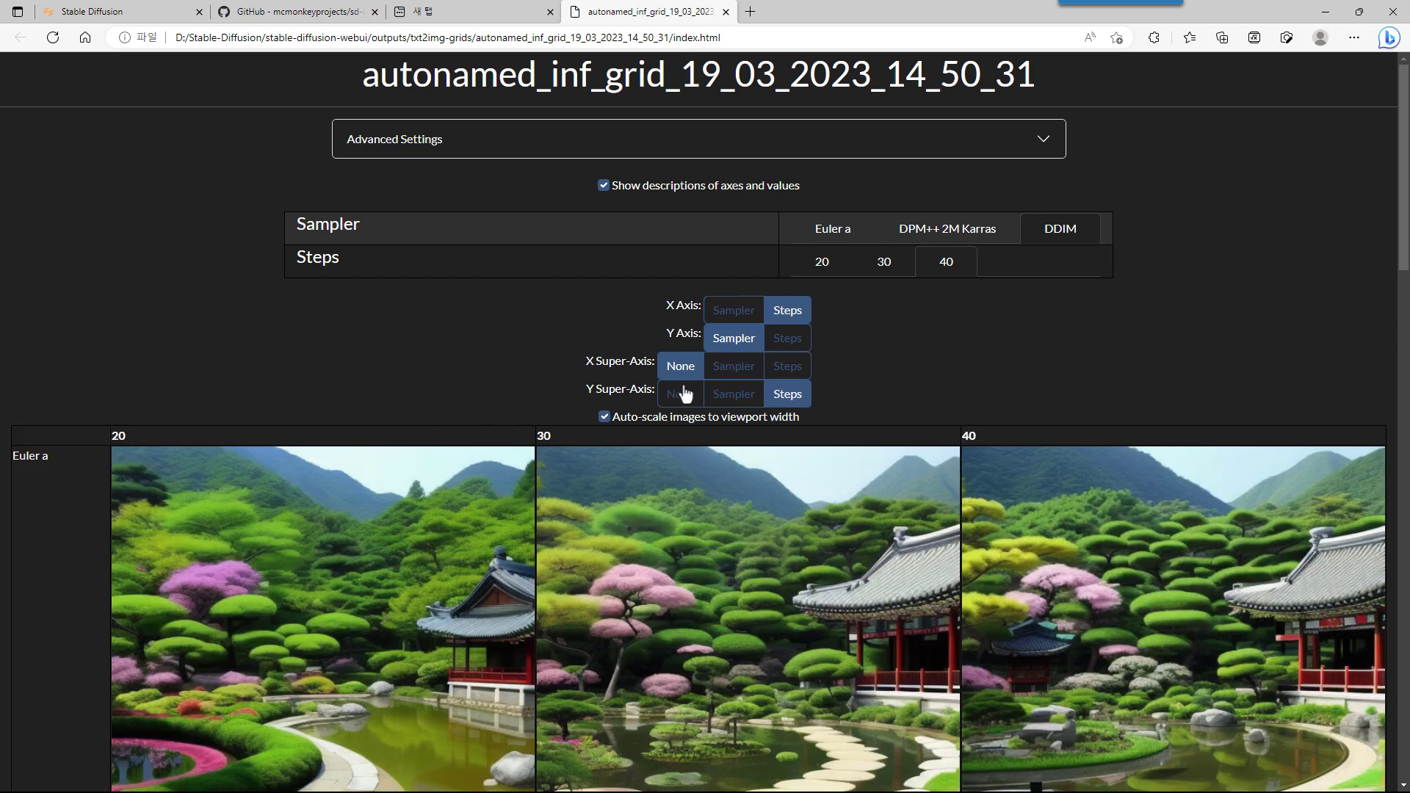
click(680, 394)
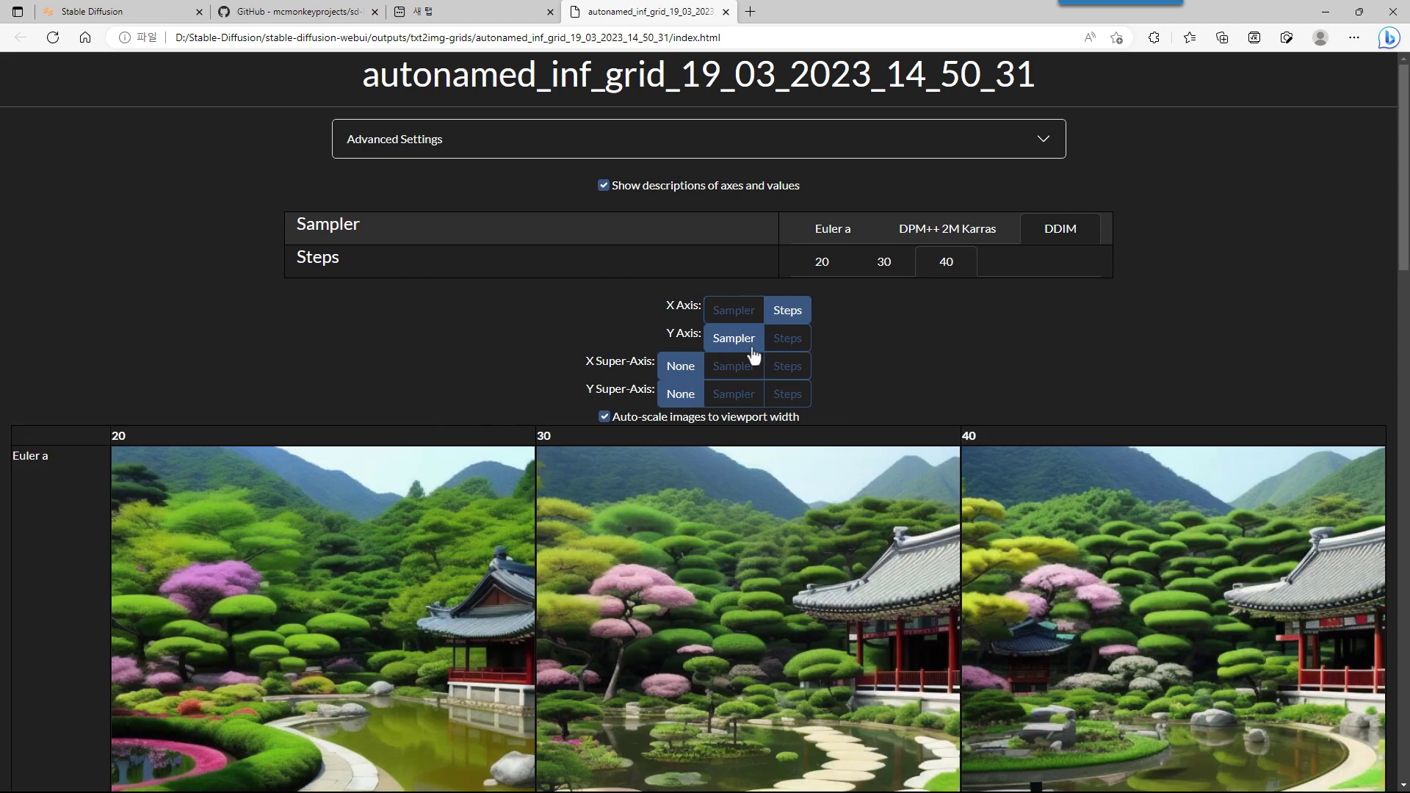
Examine the Euler a image at 30 steps in full size with its parameters, and compare the rearranged grid's rows
click(693, 540)
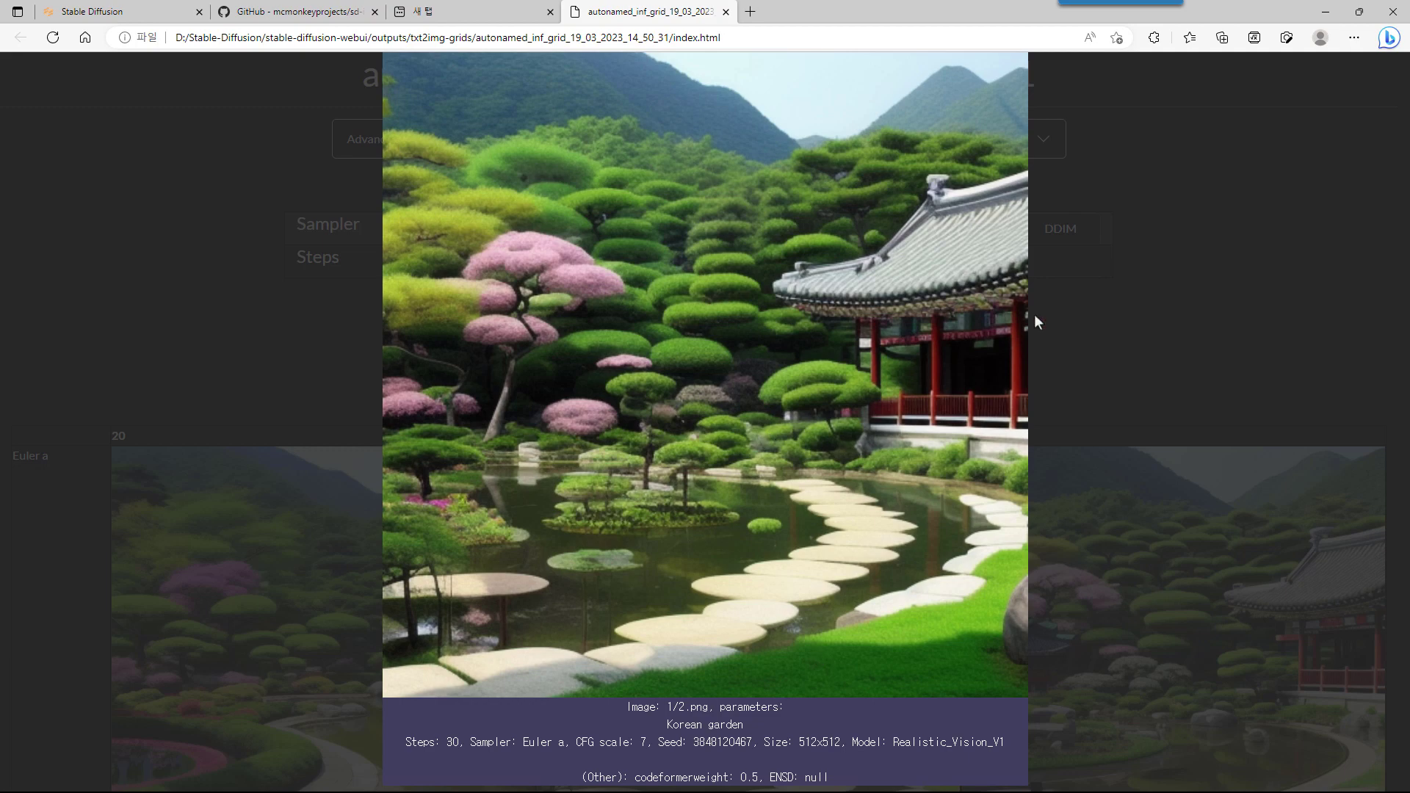
click(1174, 304)
scroll(829, 482, down, 3)
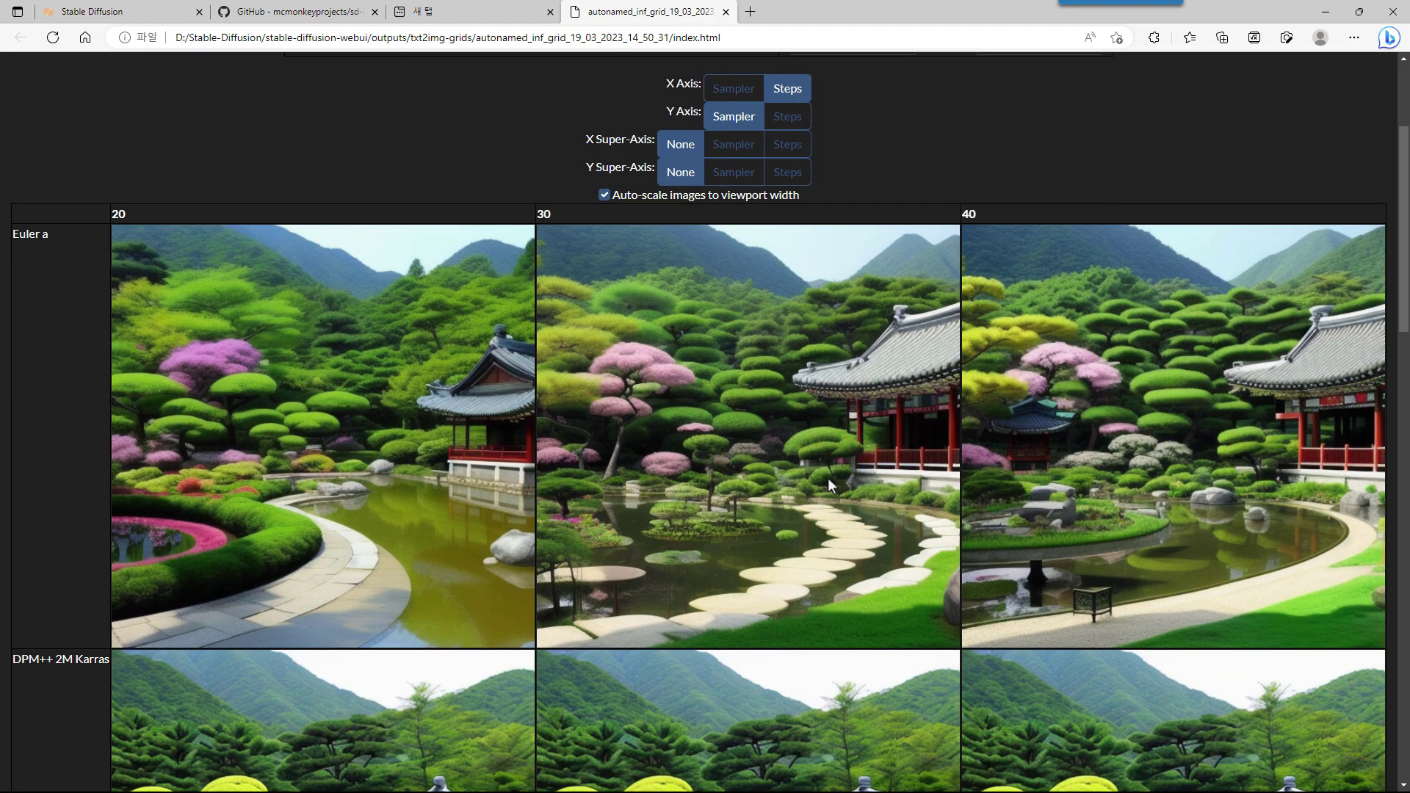
scroll(827, 478, down, 5)
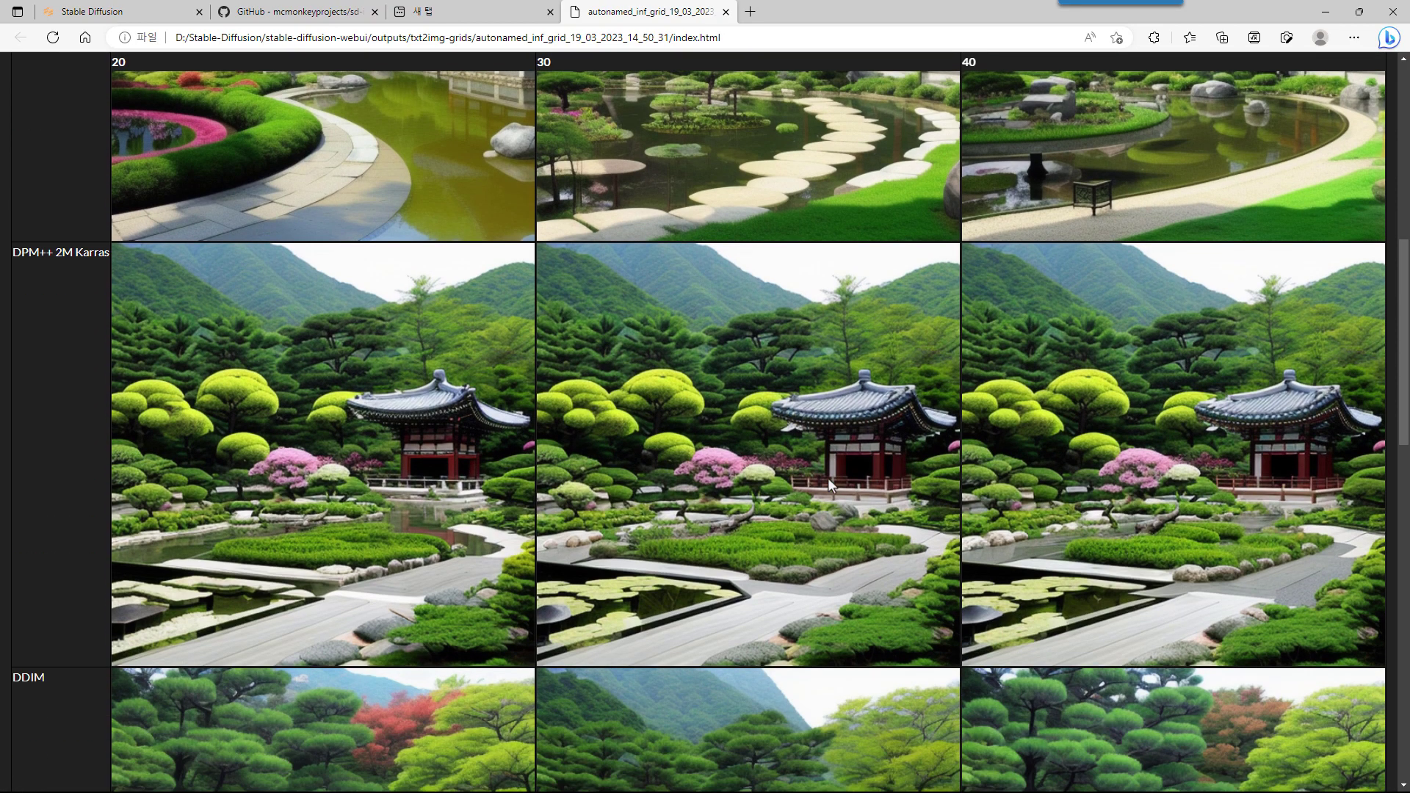
scroll(827, 478, down, 5)
scroll(828, 478, up, 13)
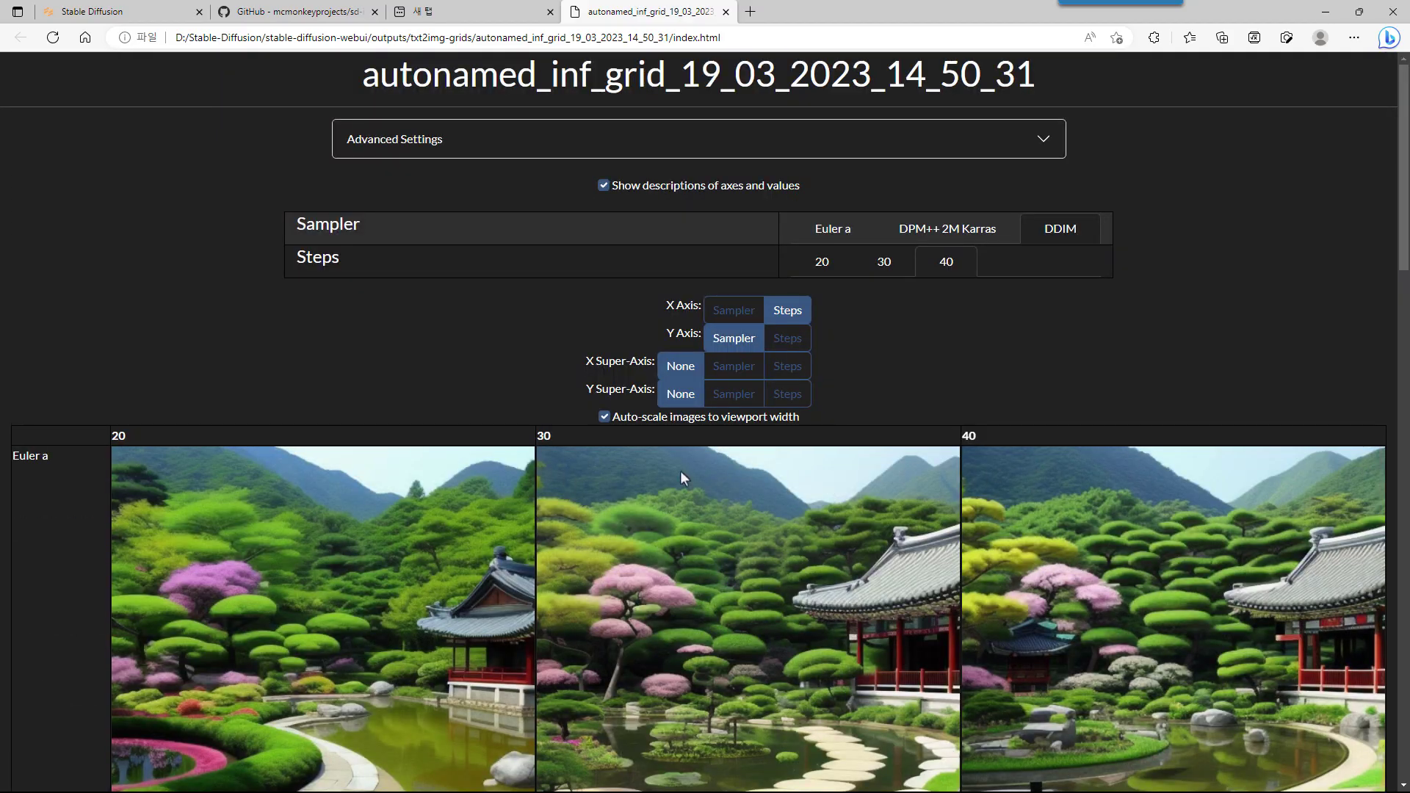
scroll(549, 499, down, 10)
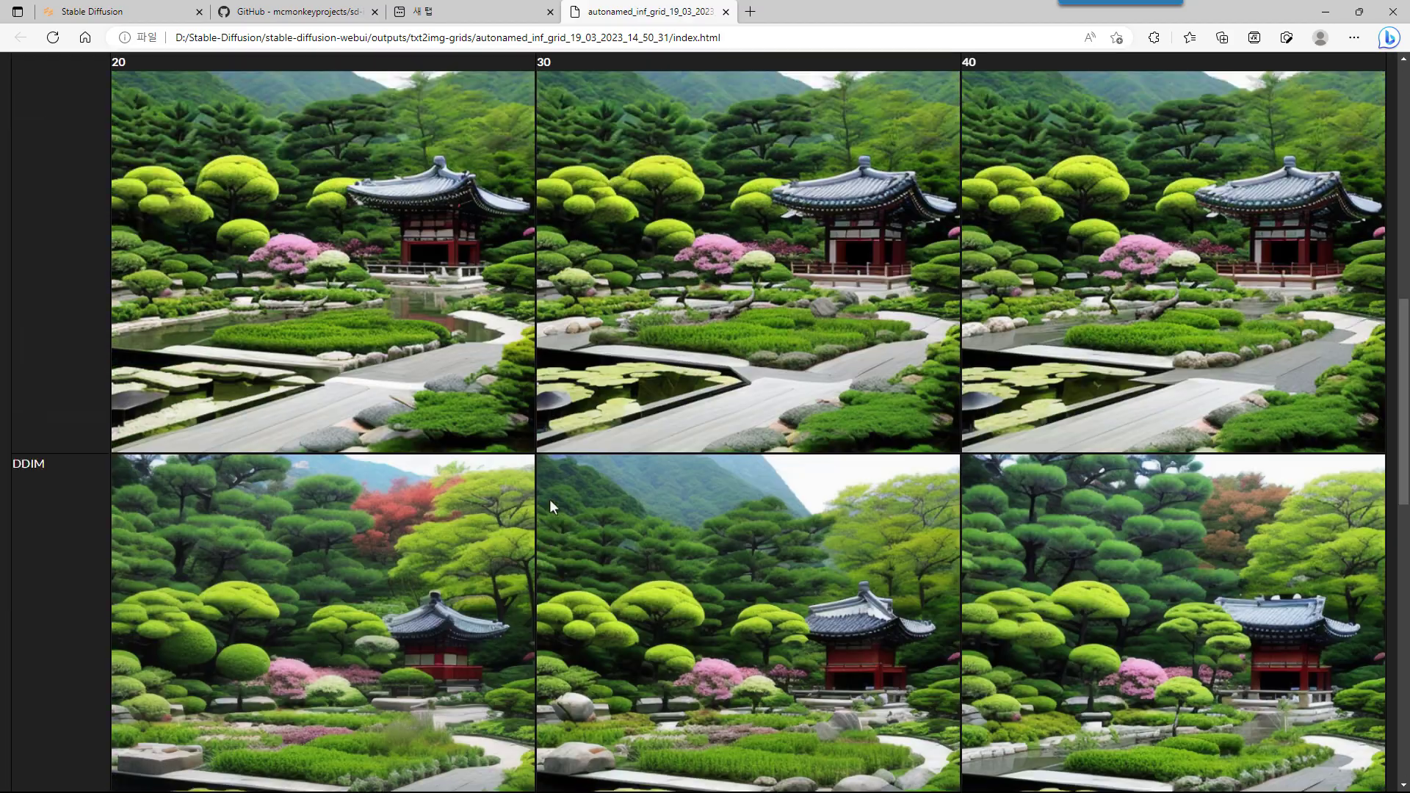
scroll(550, 499, up, 10)
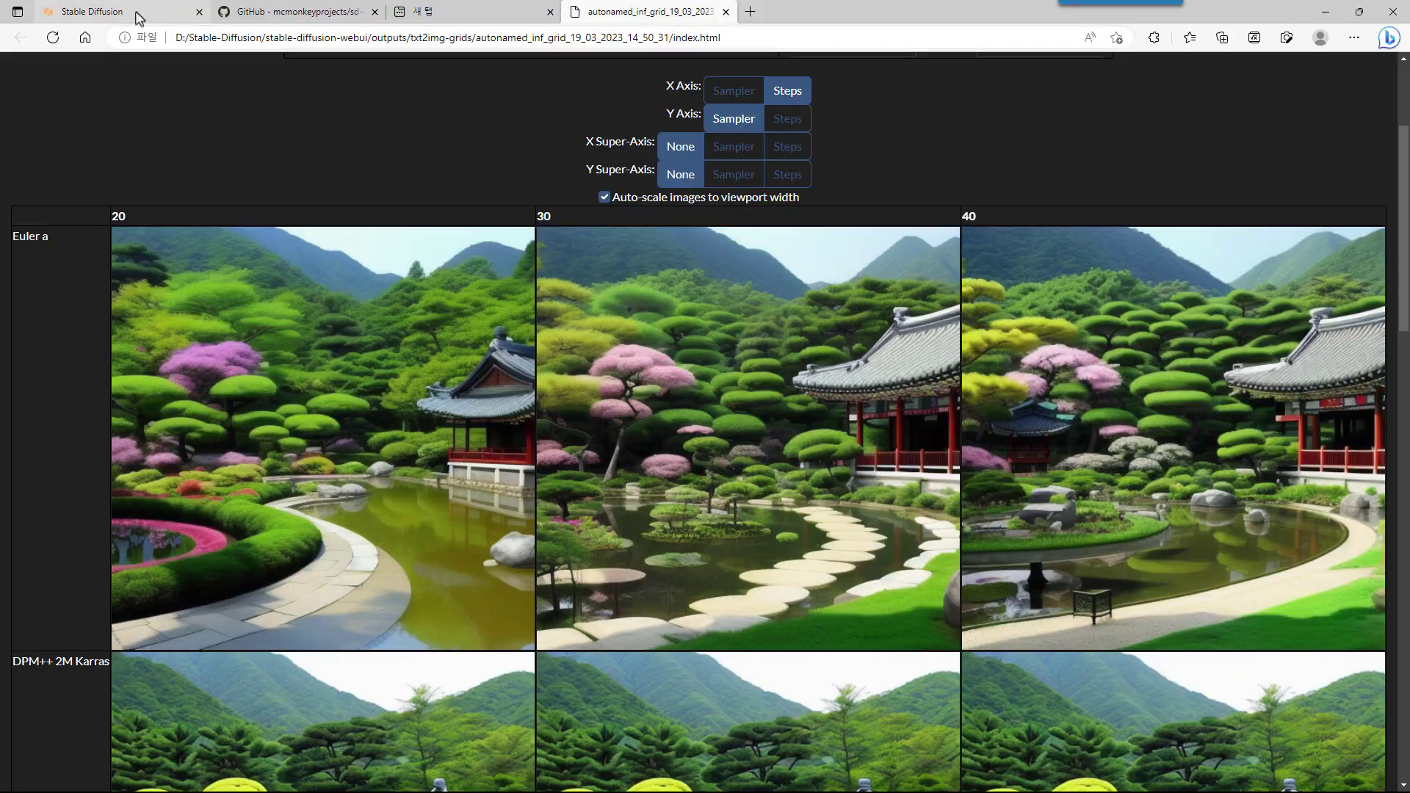
Return to the Stable Diffusion page and set the grid script's Axis 3 mode to CFG Scale with the values 6,7,8
click(95, 11)
scroll(364, 653, down, 5)
scroll(349, 620, down, 3)
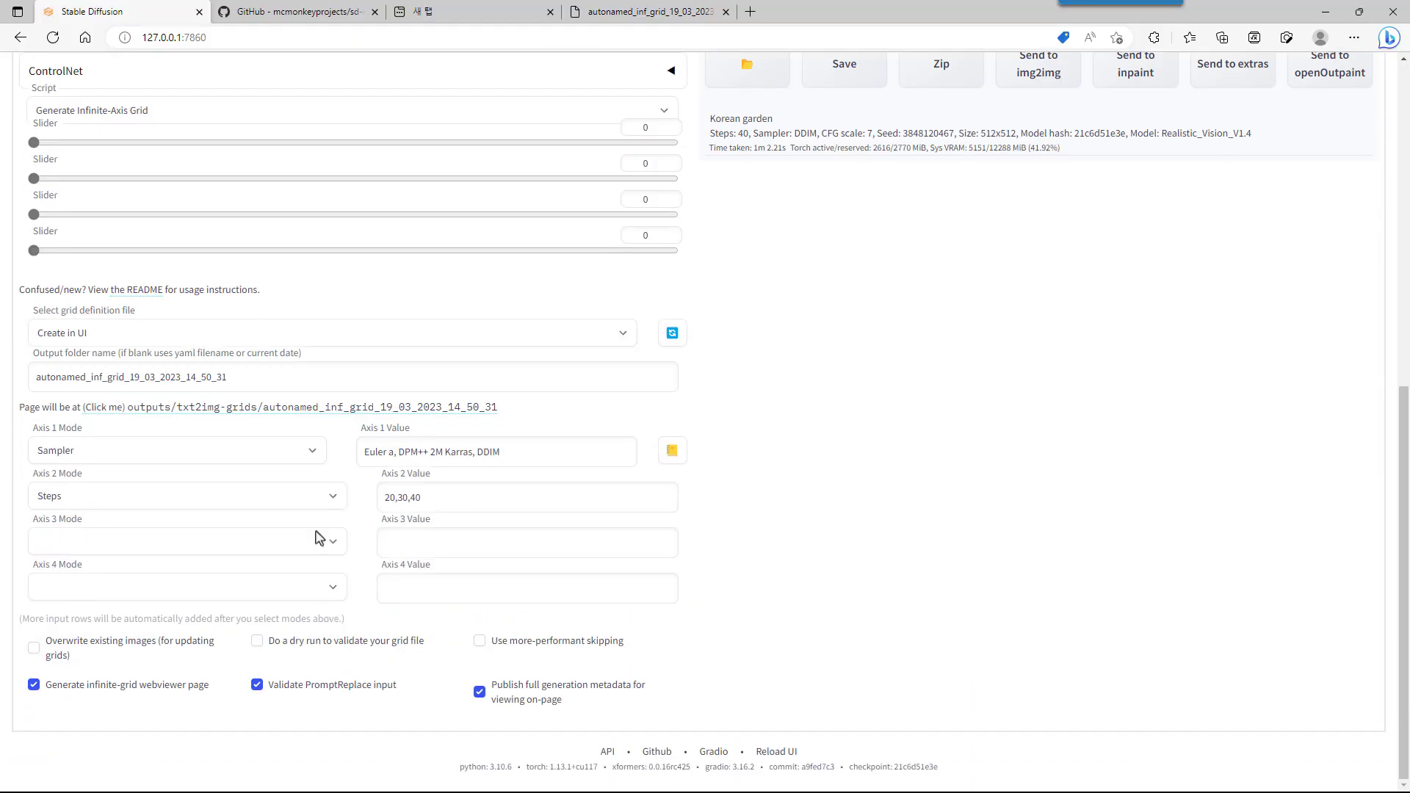
click(160, 543)
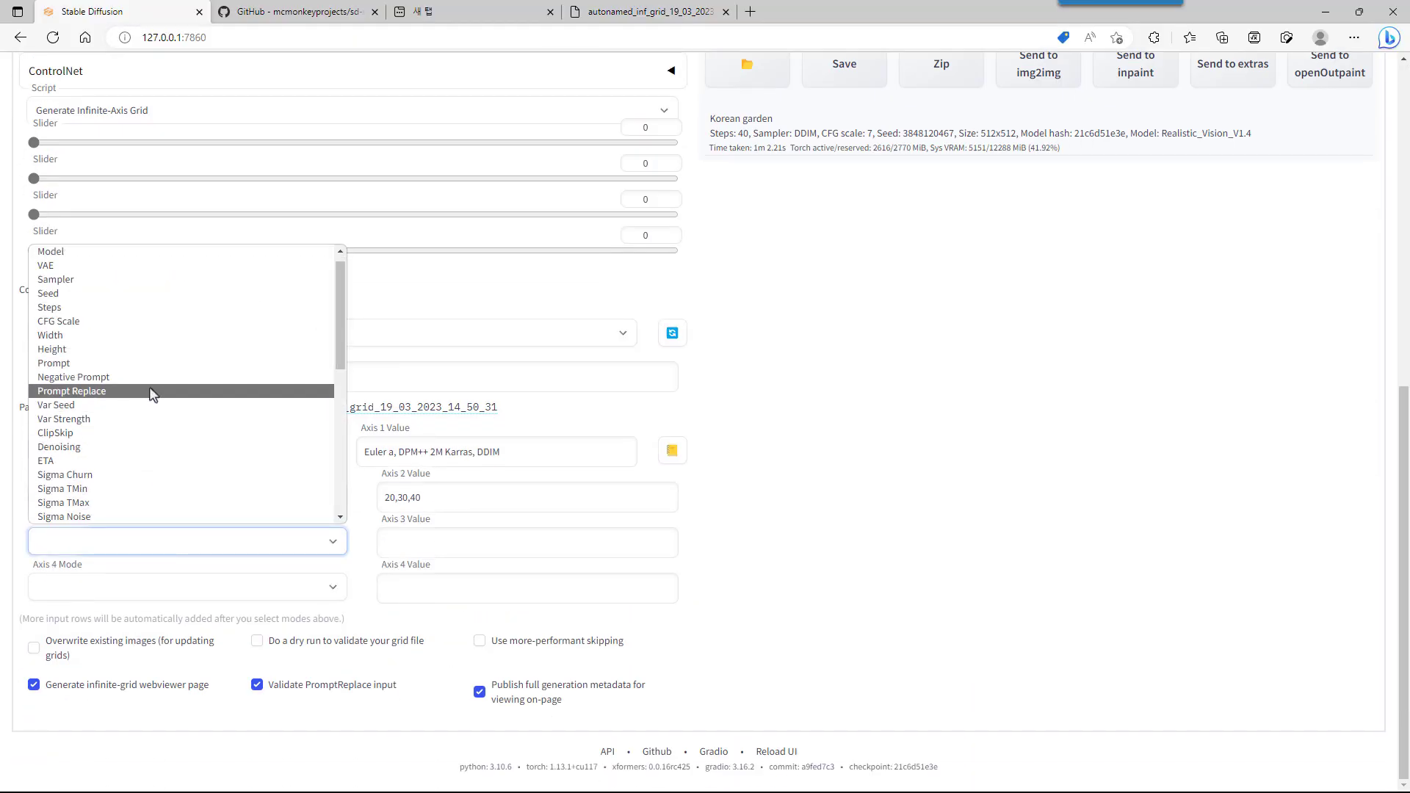
click(169, 322)
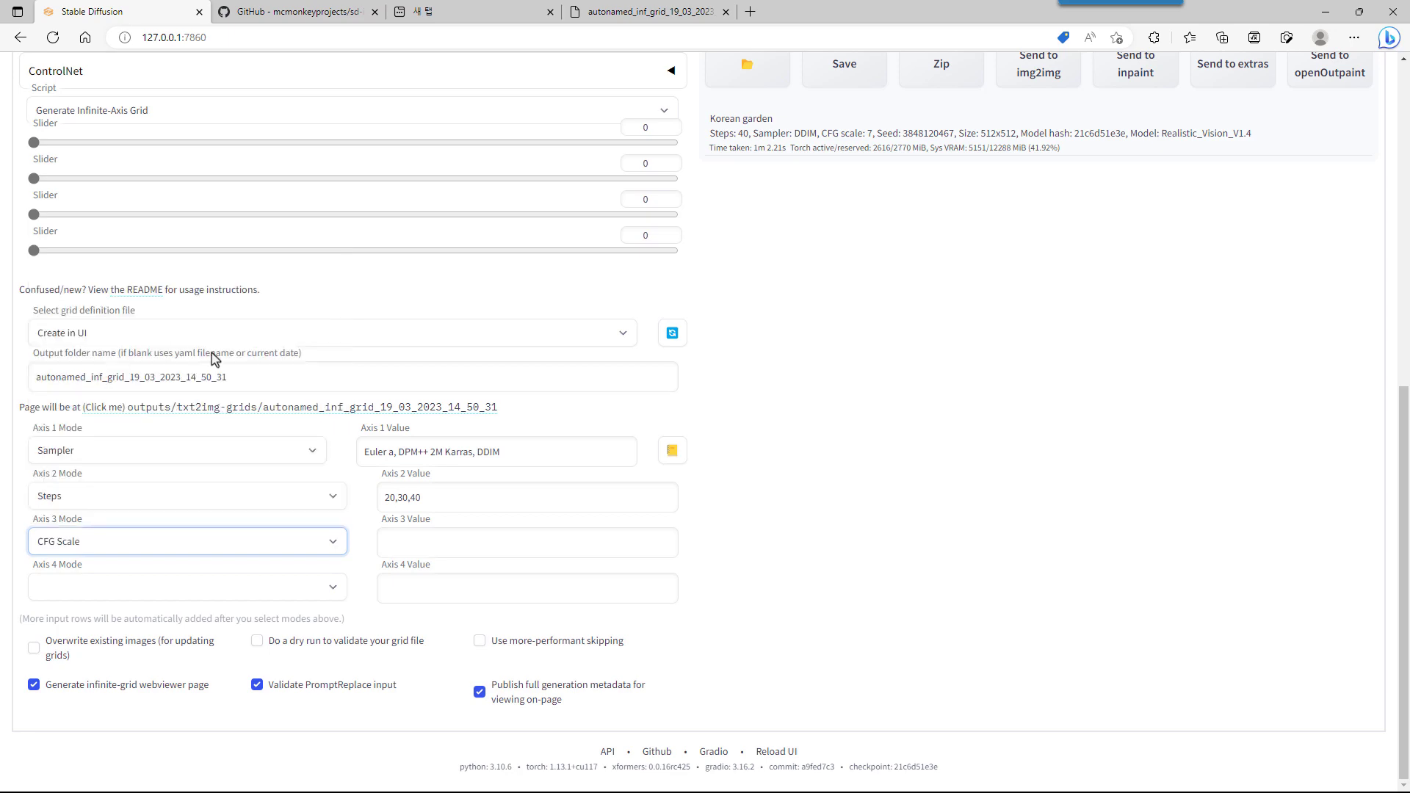
click(430, 541)
scroll(429, 530, up, 8)
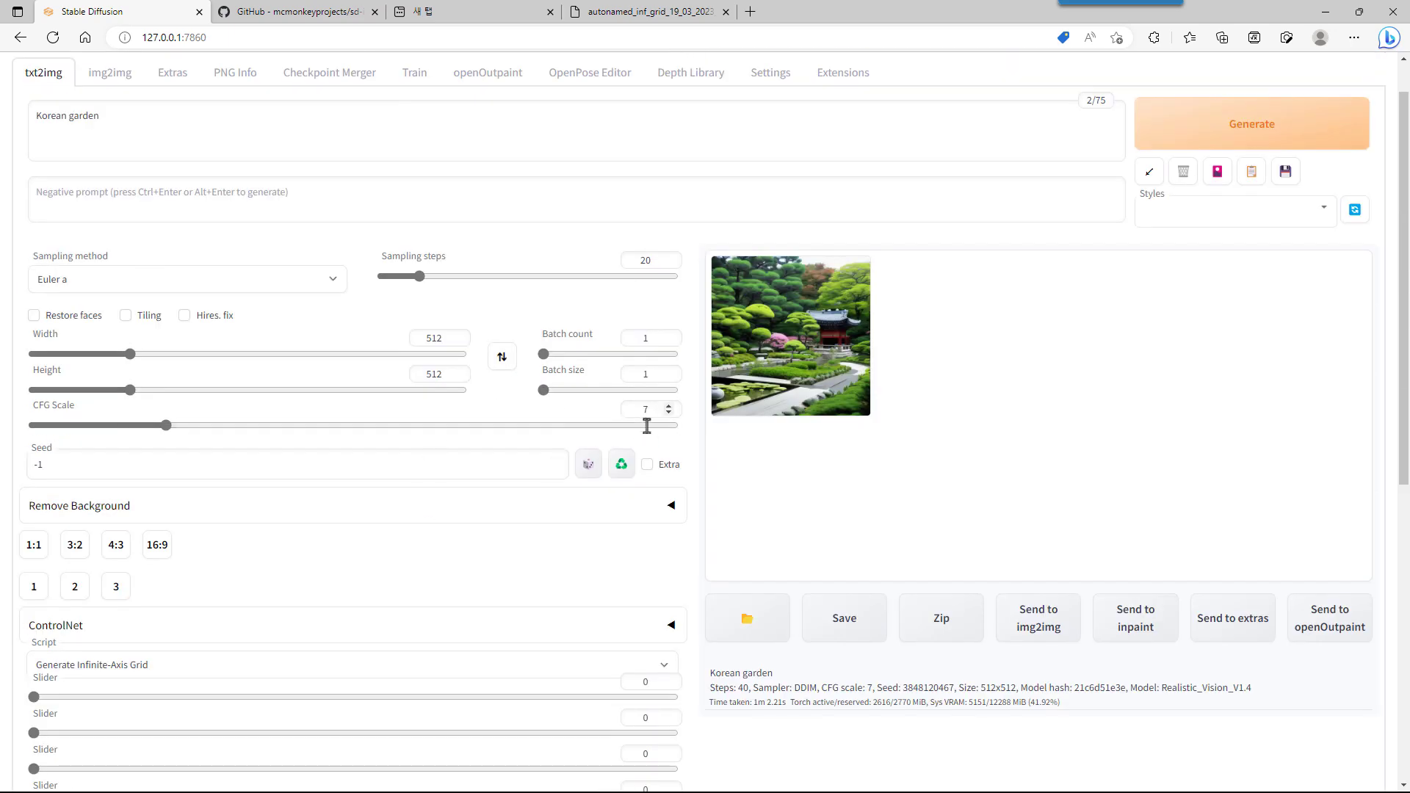
scroll(646, 418, down, 5)
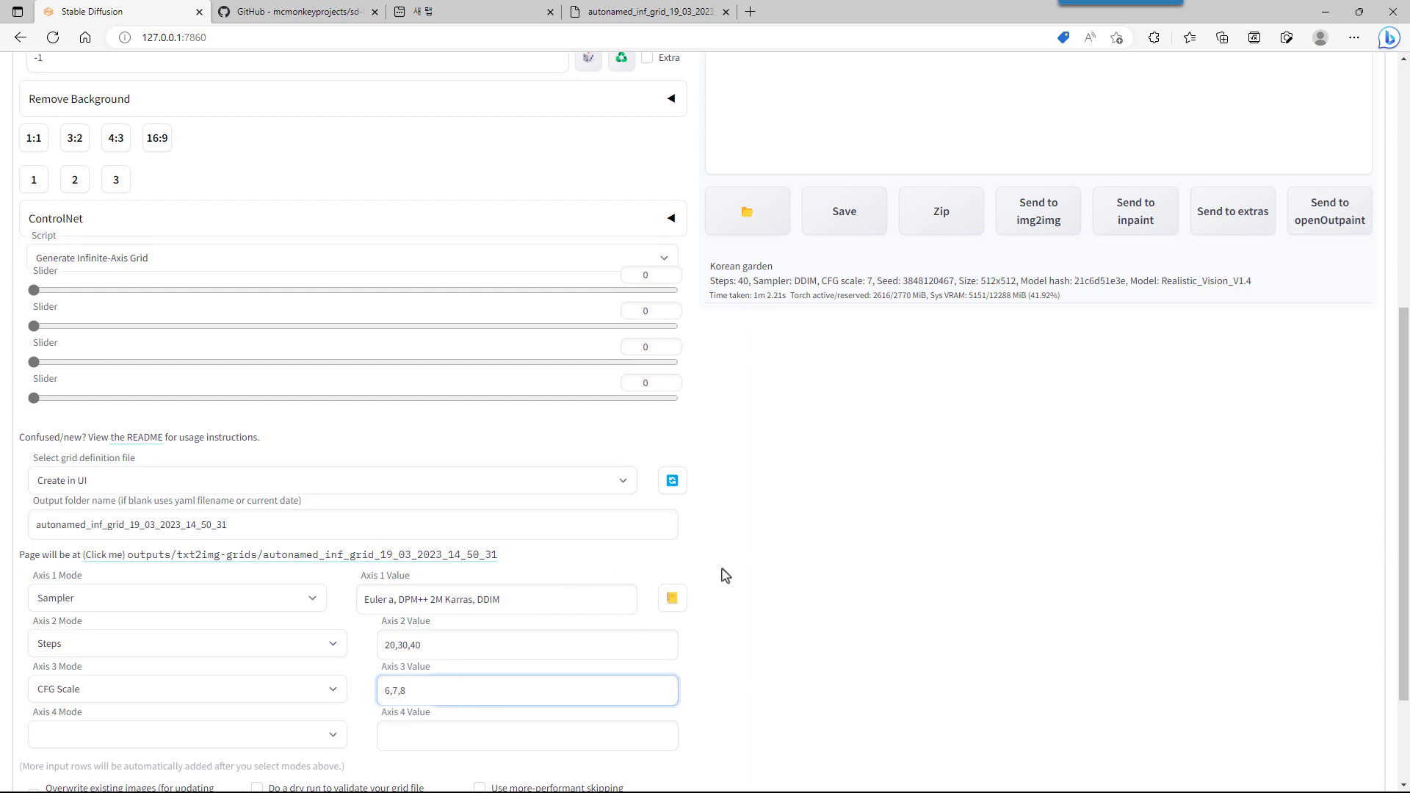
Generate the three-axis grid of sampler, steps and CFG scale, and switch back to the grid's viewer page
scroll(886, 569, up, 6)
click(1252, 187)
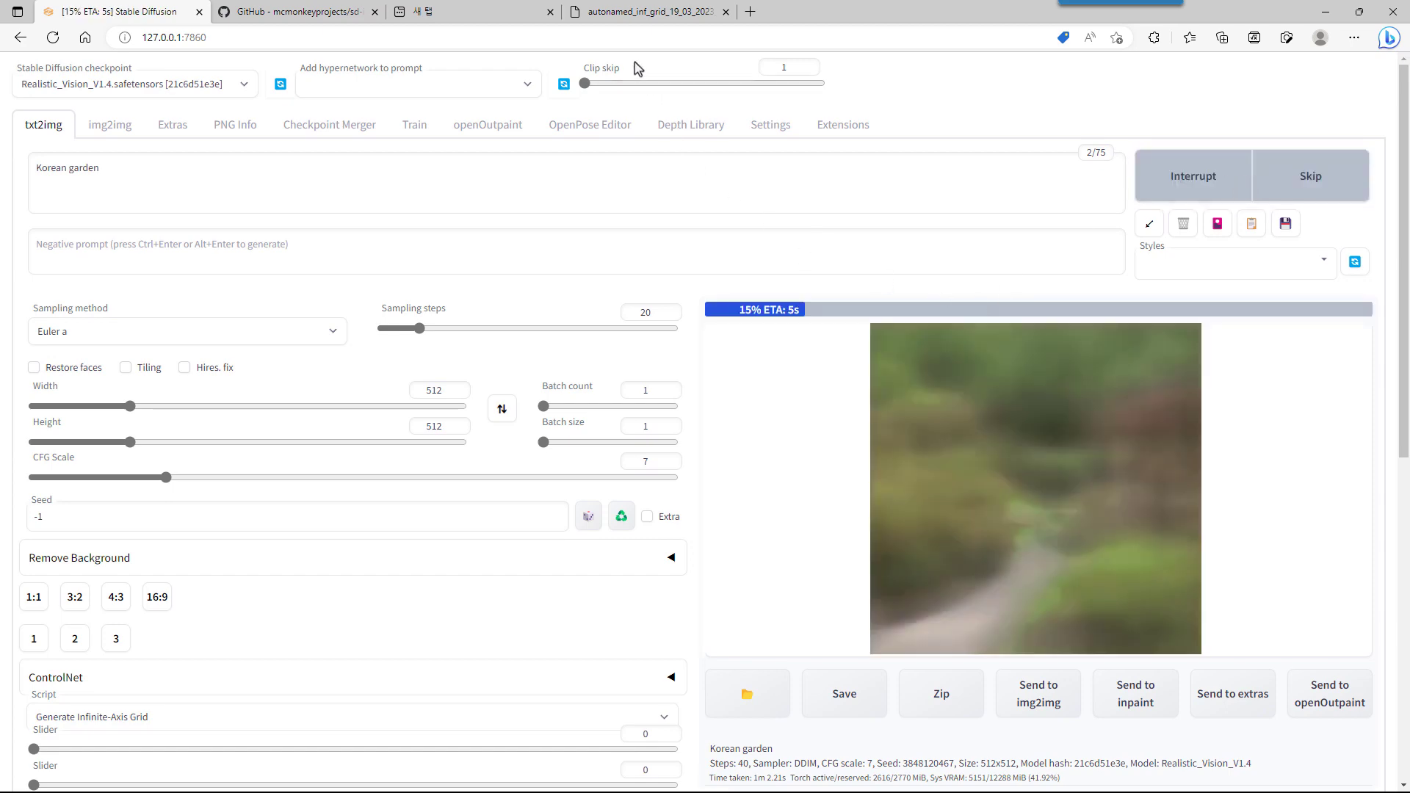
click(650, 12)
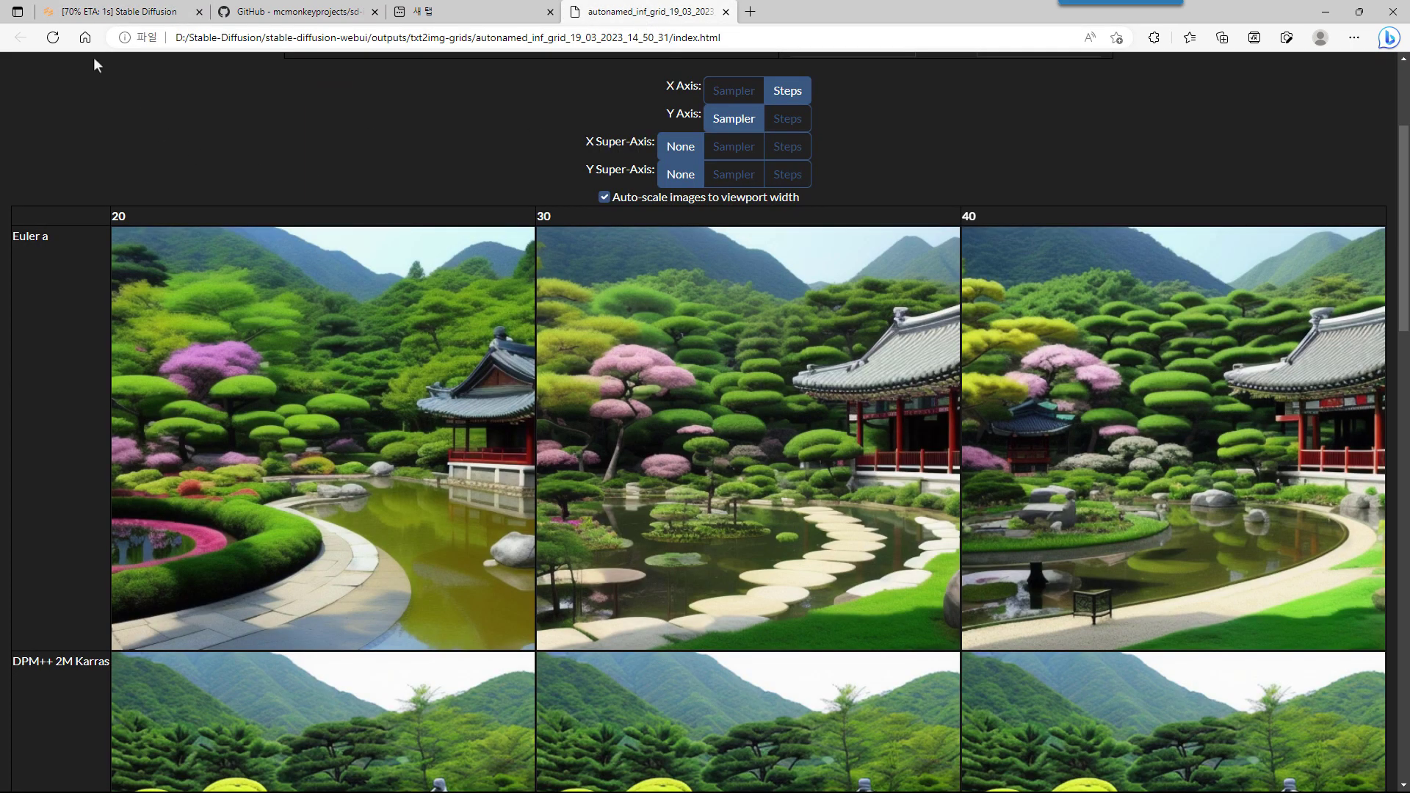
Reload the grid viewer page to load the new sampler, steps and CFG scale grid and its images
click(52, 37)
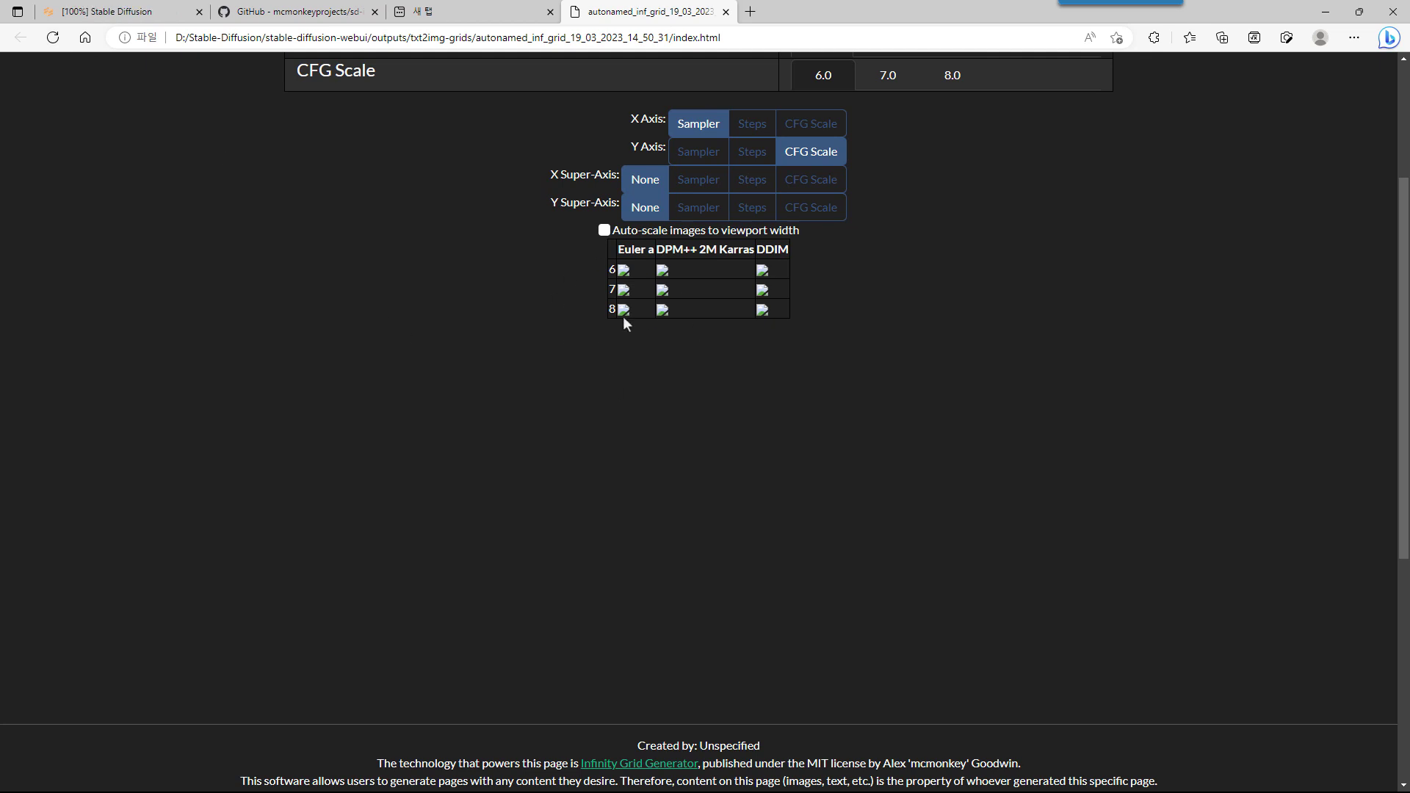
scroll(623, 316, up, 3)
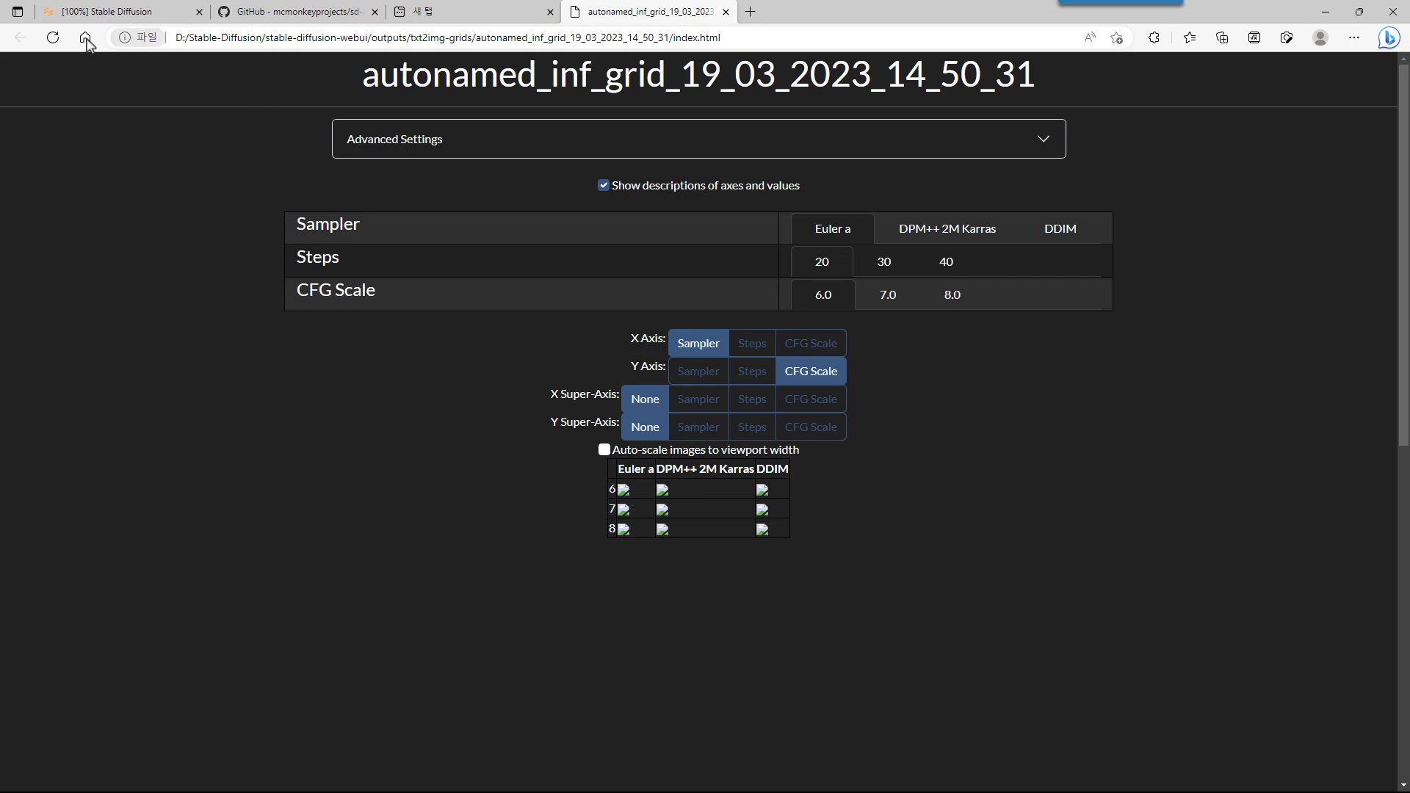
click(56, 42)
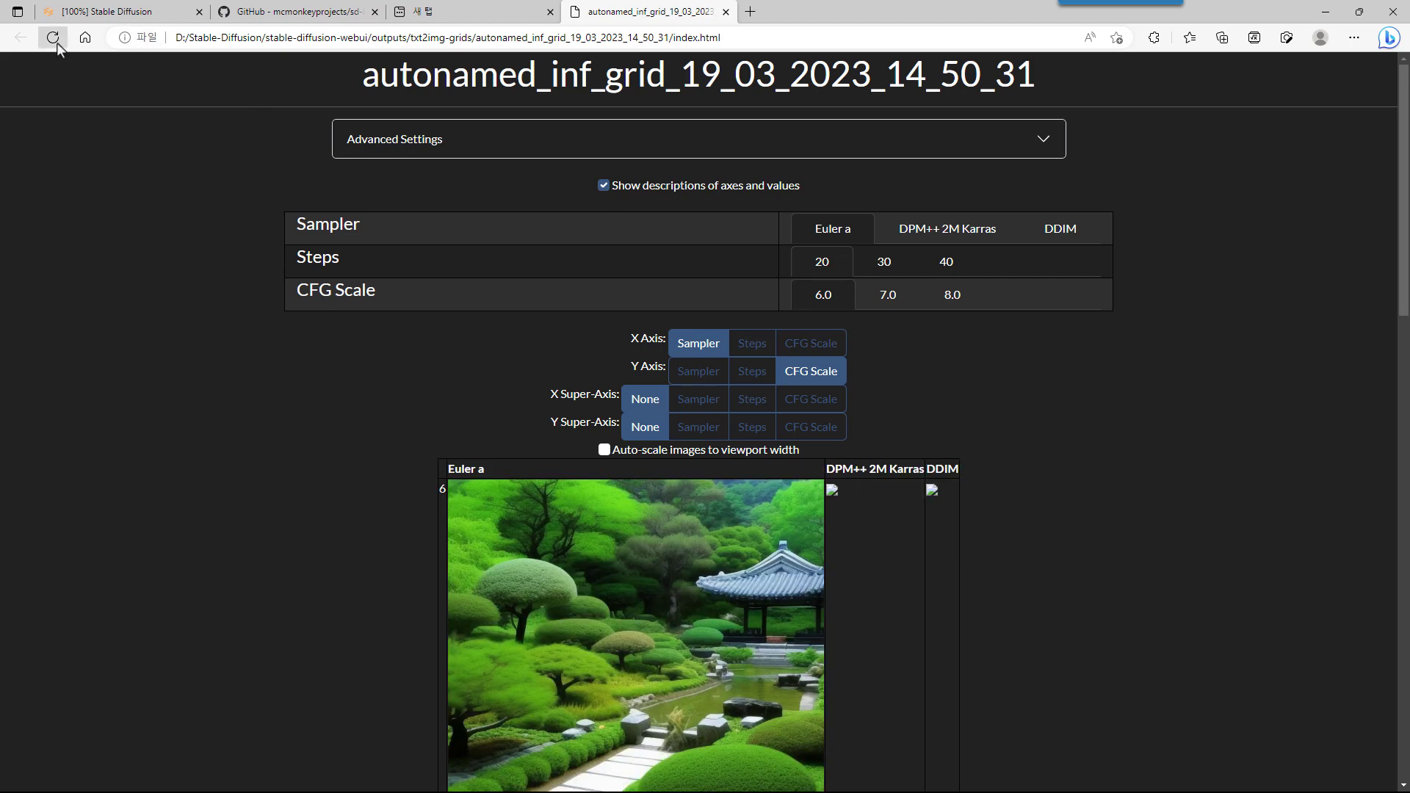
Examine the Euler a column's images at CFG scales 6, 7 and 8
scroll(334, 446, down, 6)
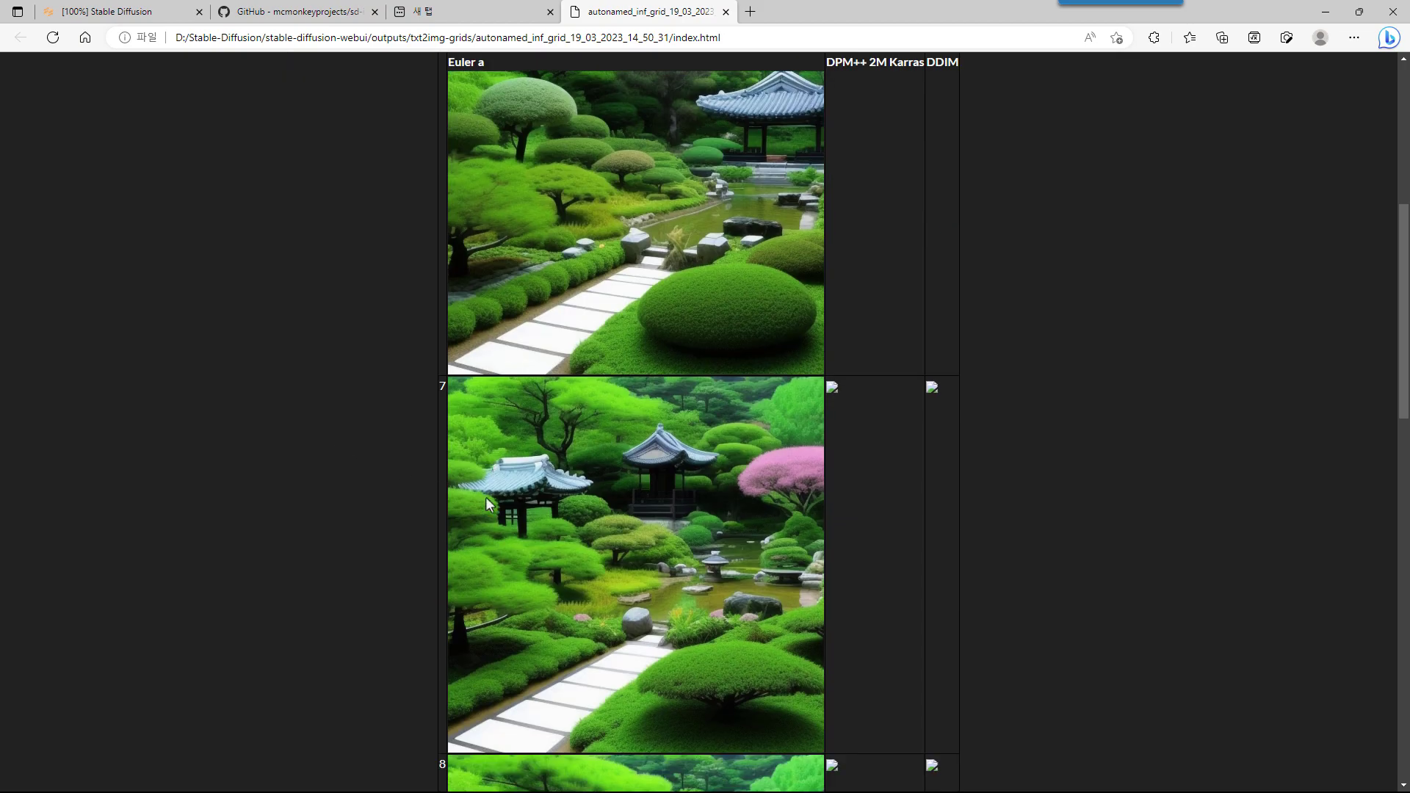
scroll(487, 496, down, 6)
scroll(486, 496, up, 7)
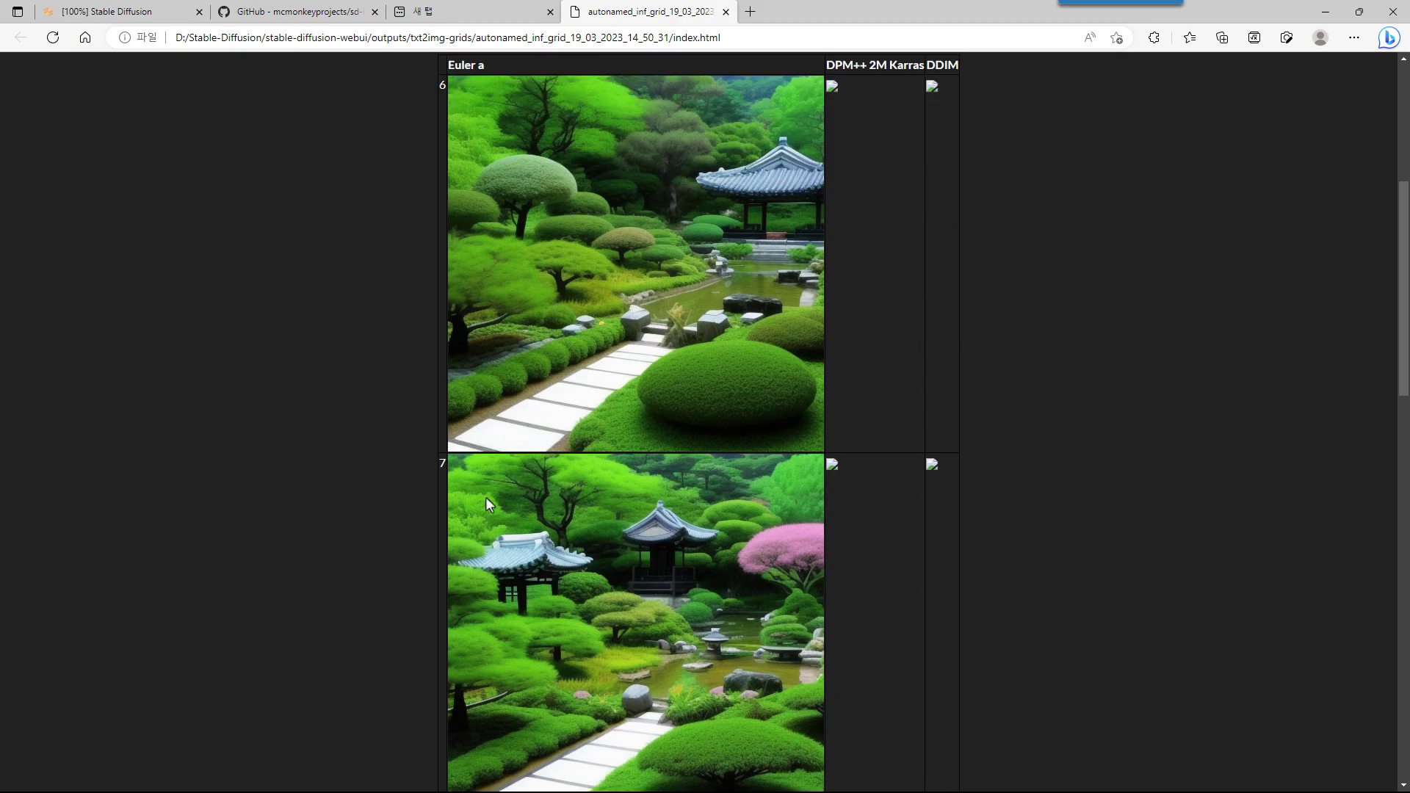
scroll(486, 497, up, 6)
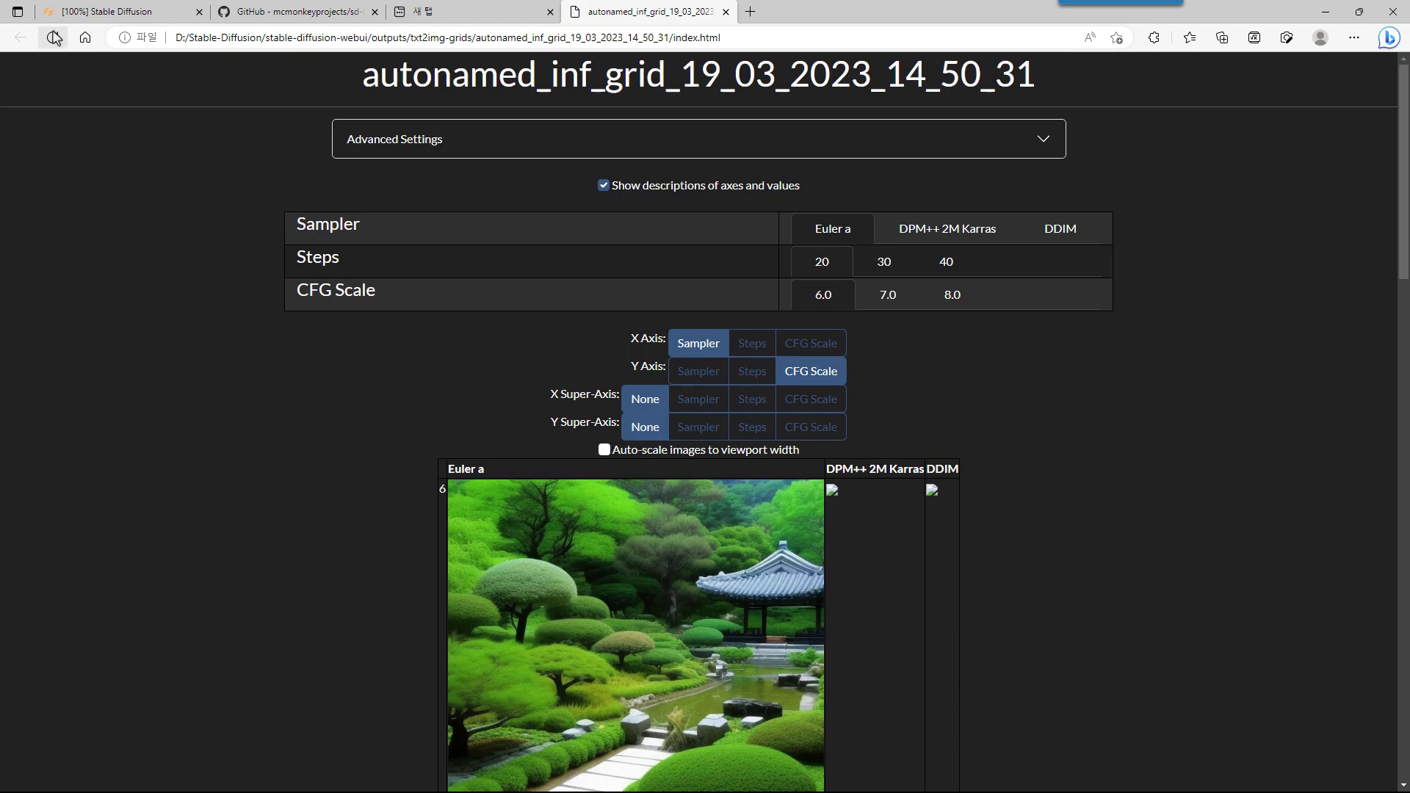
scroll(254, 498, down, 10)
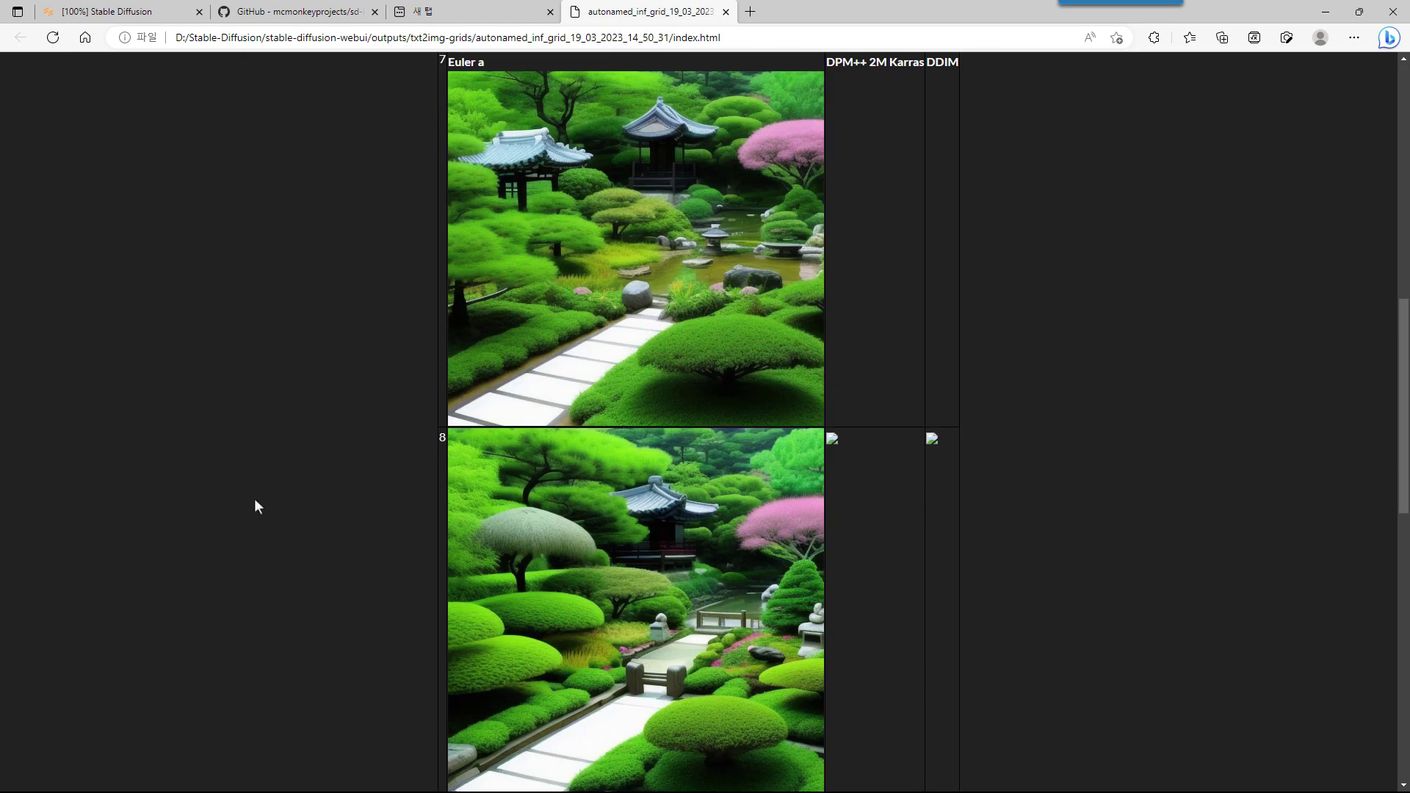
scroll(254, 498, up, 3)
scroll(255, 507, up, 10)
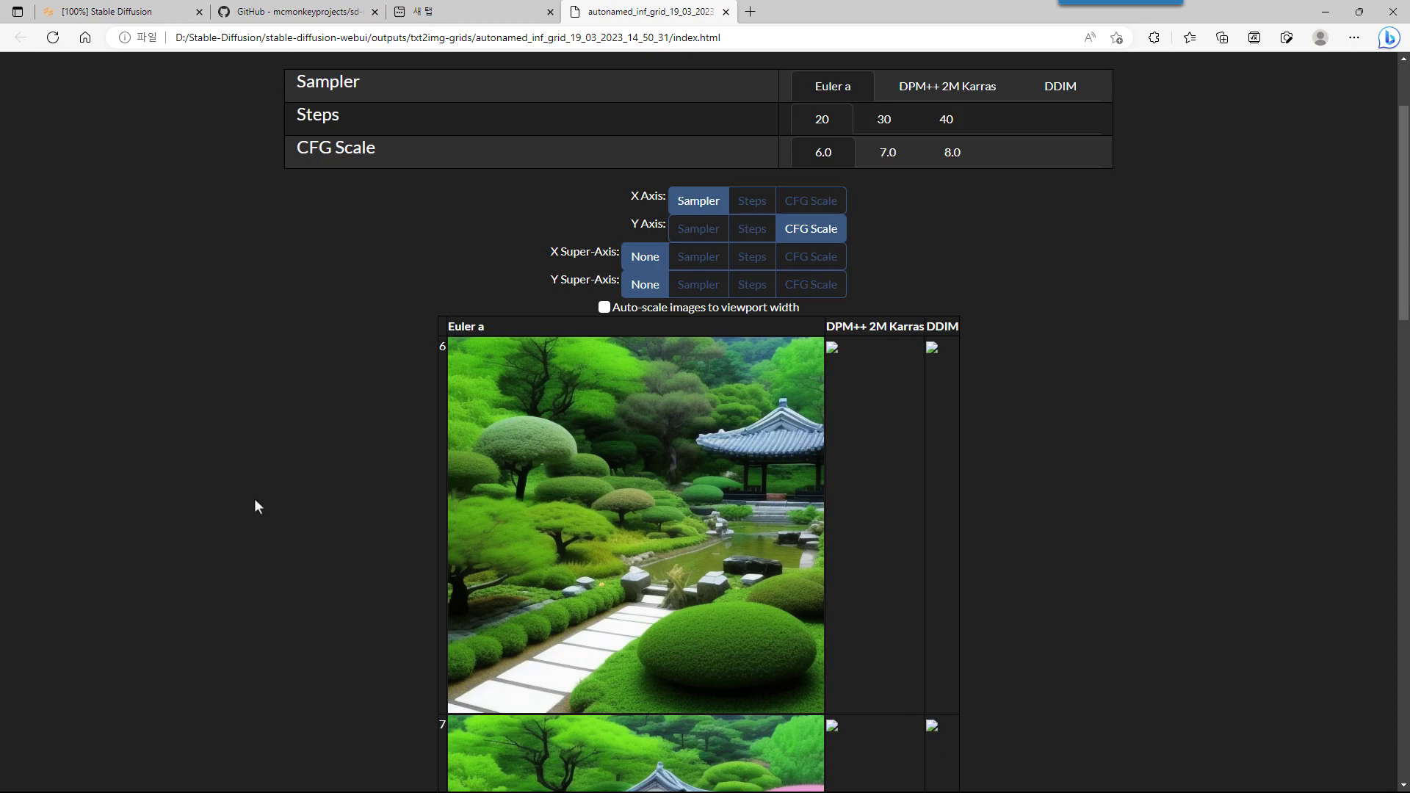
Reload the viewer and try different axis and super-axis assignments, including CFG Scale on the X Axis and Steps on the Y Axis
click(53, 39)
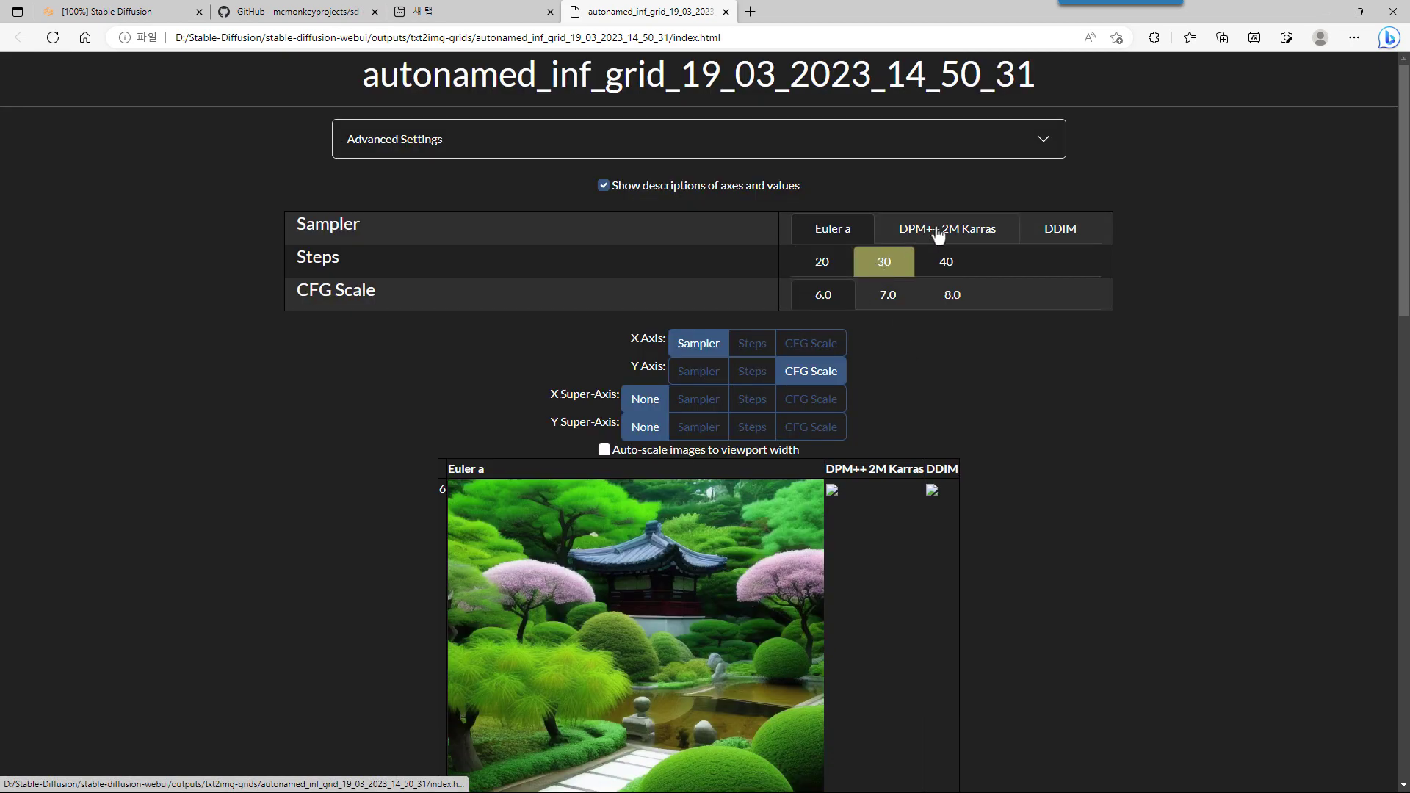
click(822, 425)
click(815, 346)
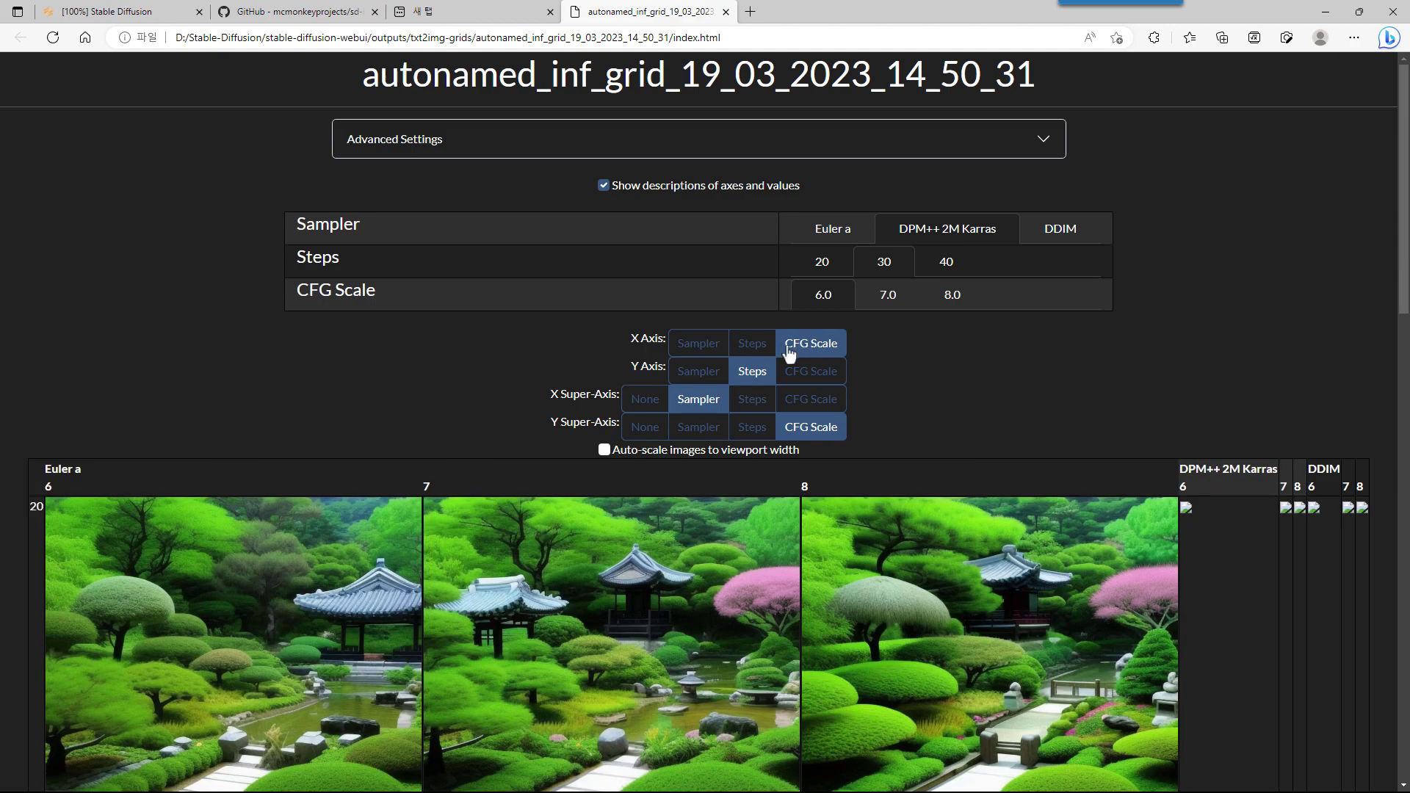
click(649, 408)
click(645, 432)
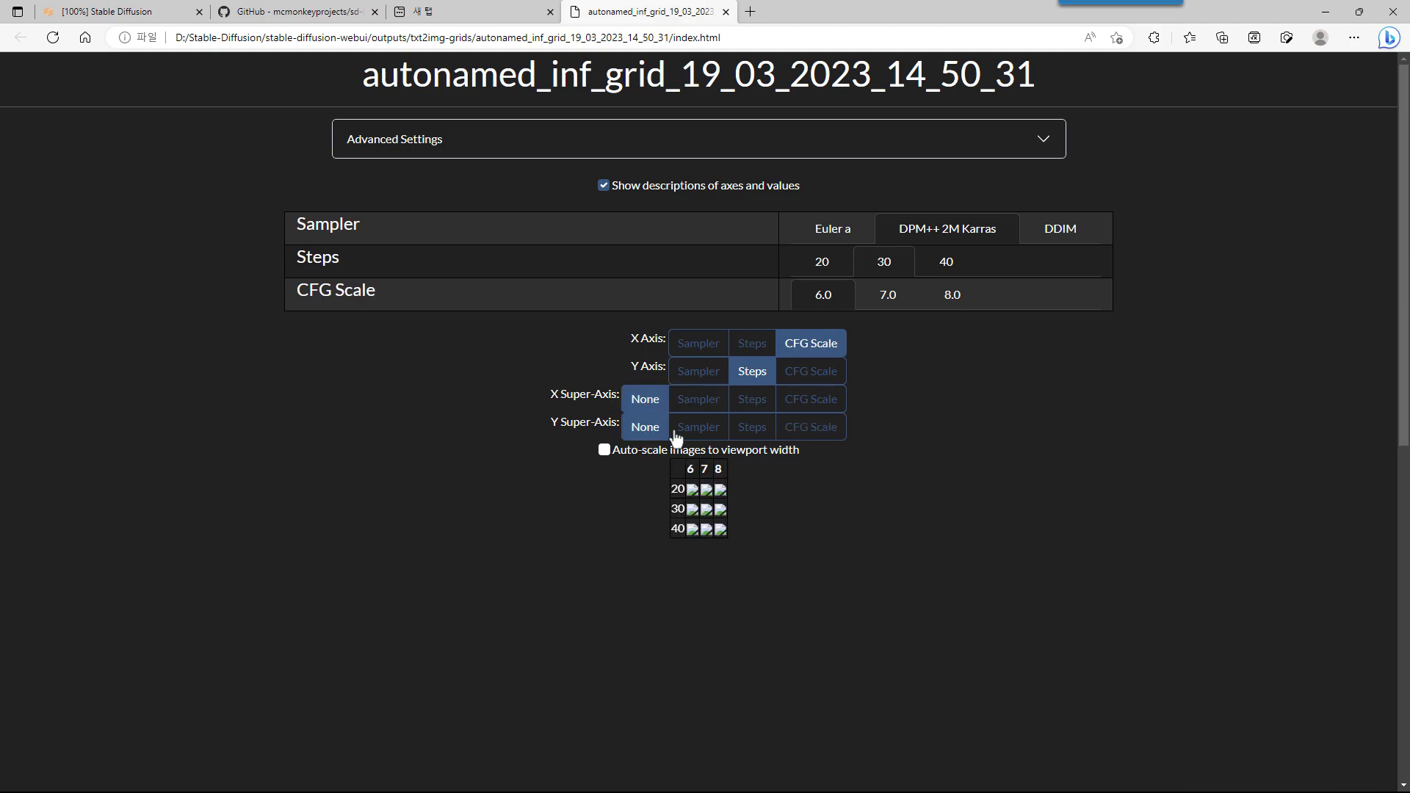
click(702, 430)
click(756, 432)
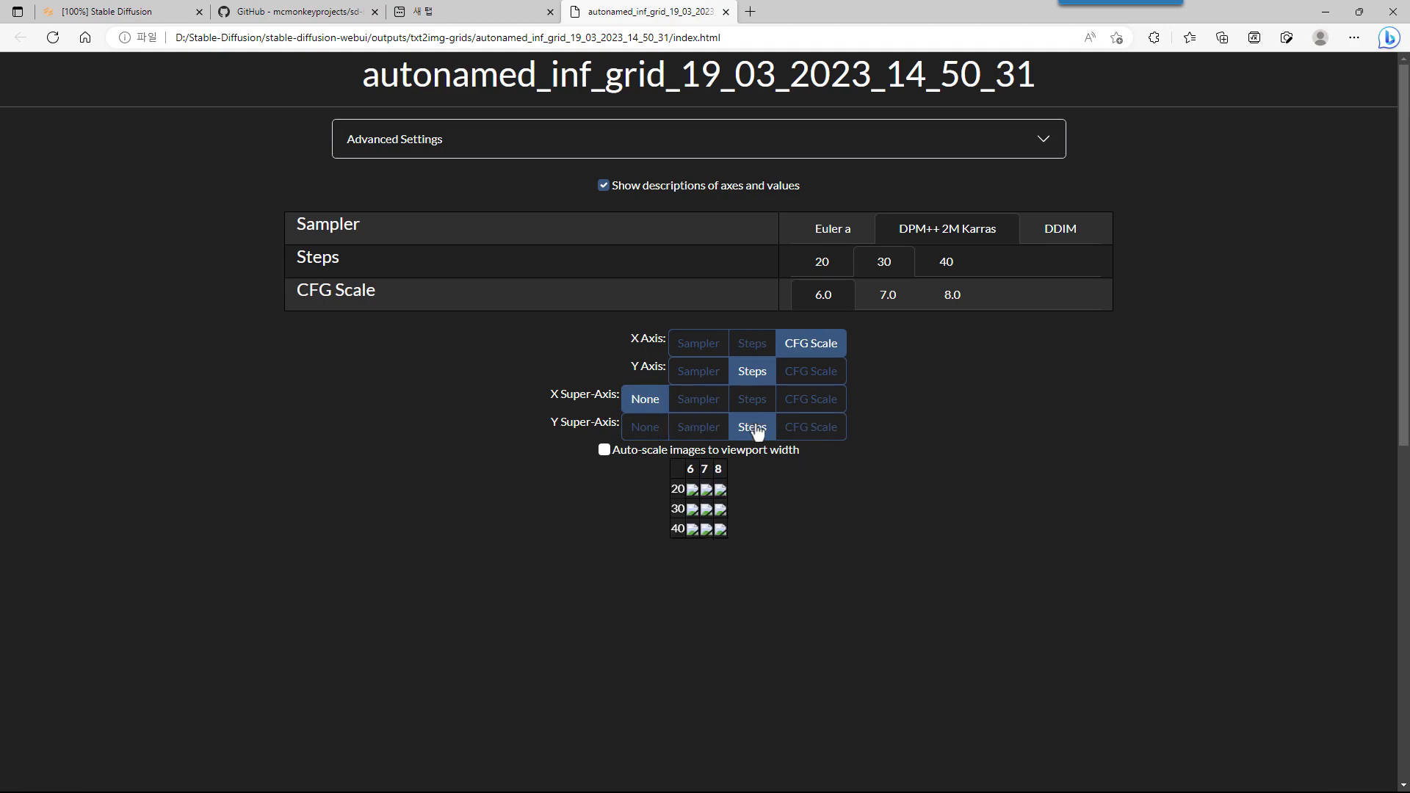
click(753, 343)
click(698, 343)
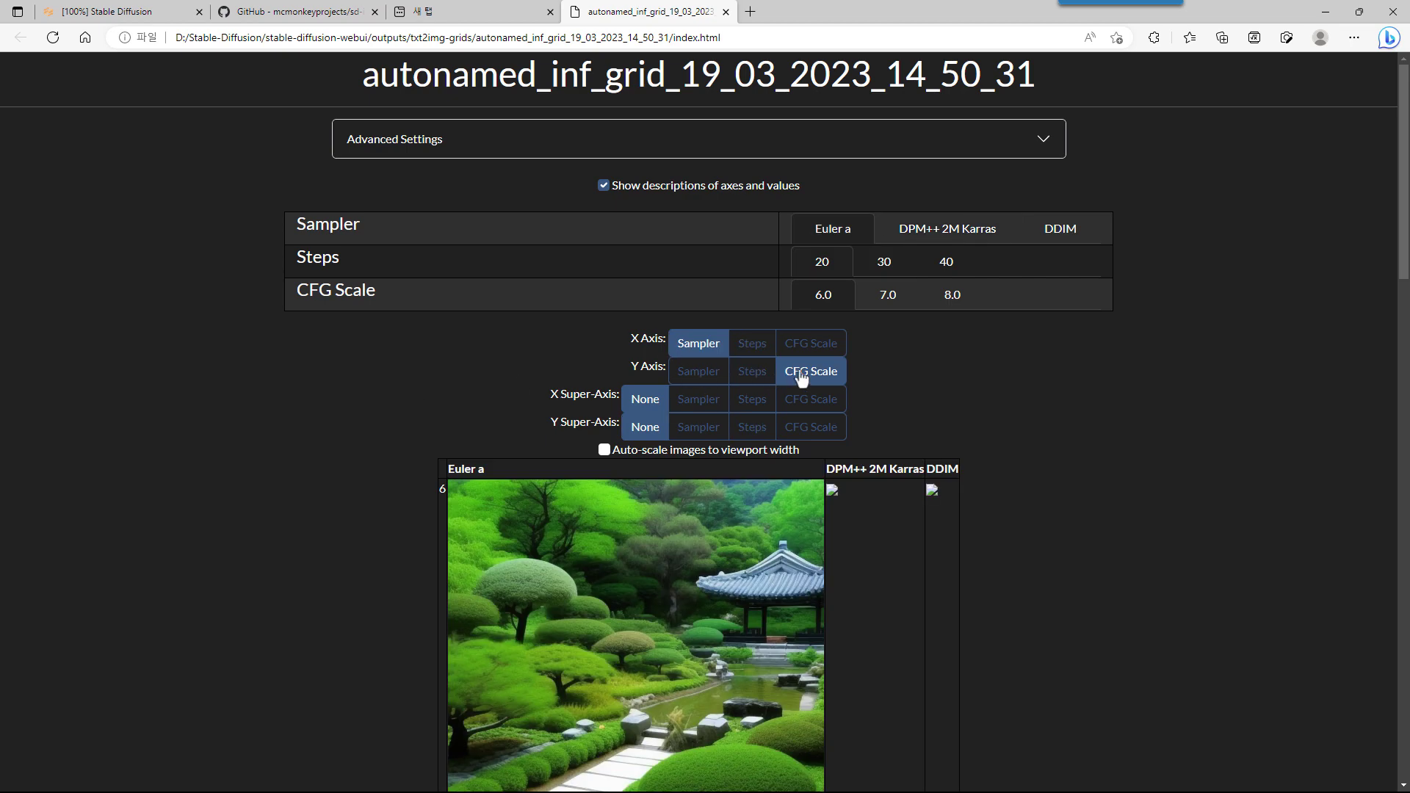
Try Sampler on the Y Axis against CFG Scale, and Sampler on the X Axis against Steps, comparing the images
click(748, 387)
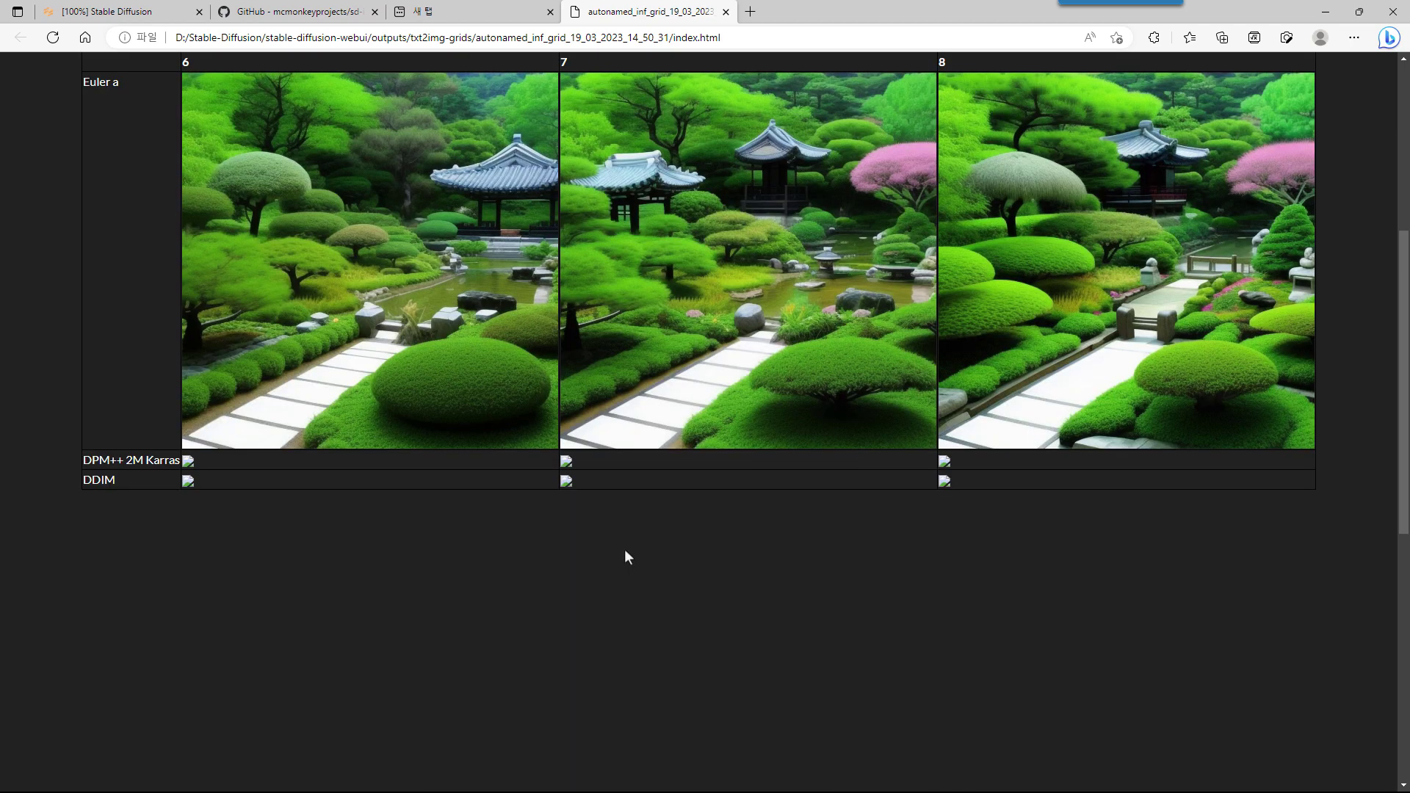
scroll(625, 548, up, 3)
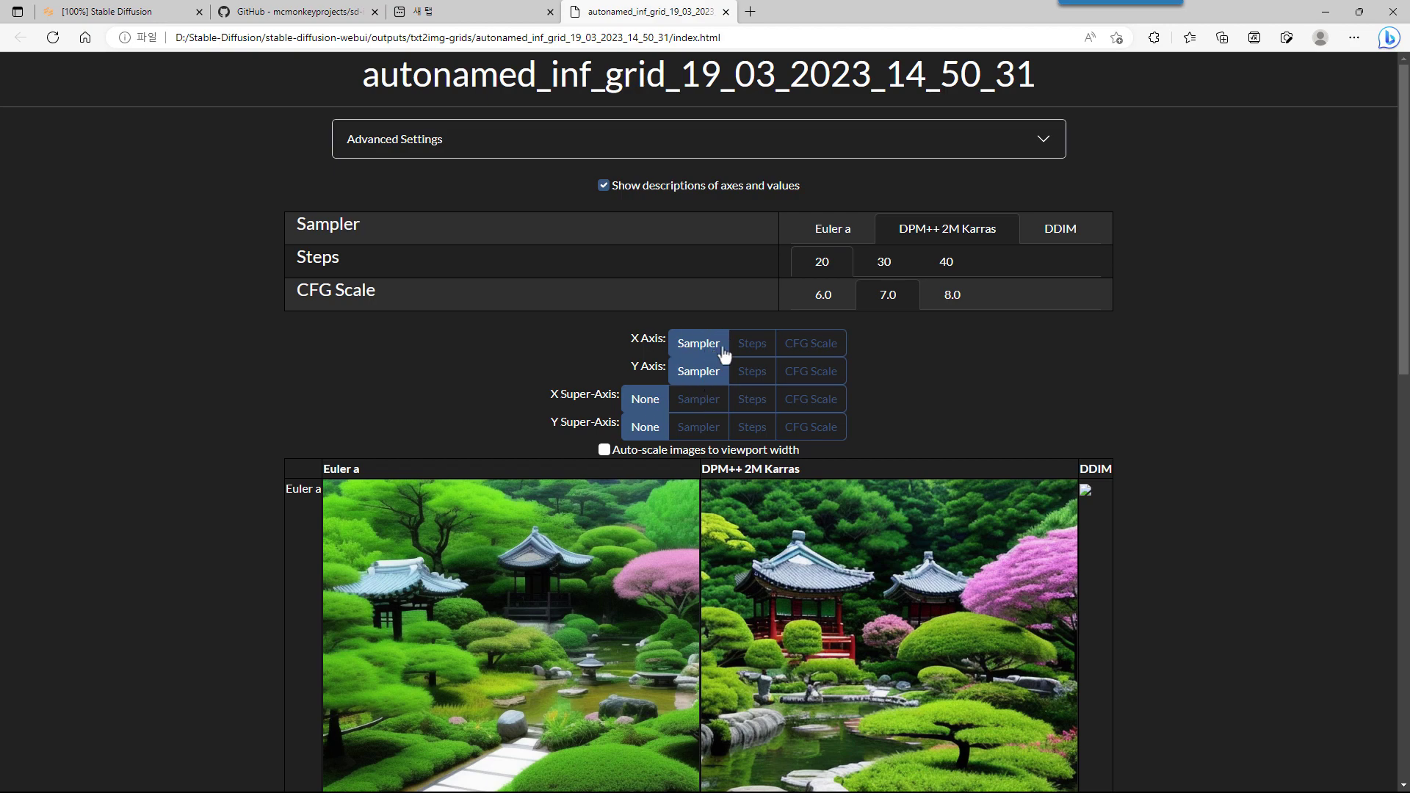
scroll(680, 428, down, 2)
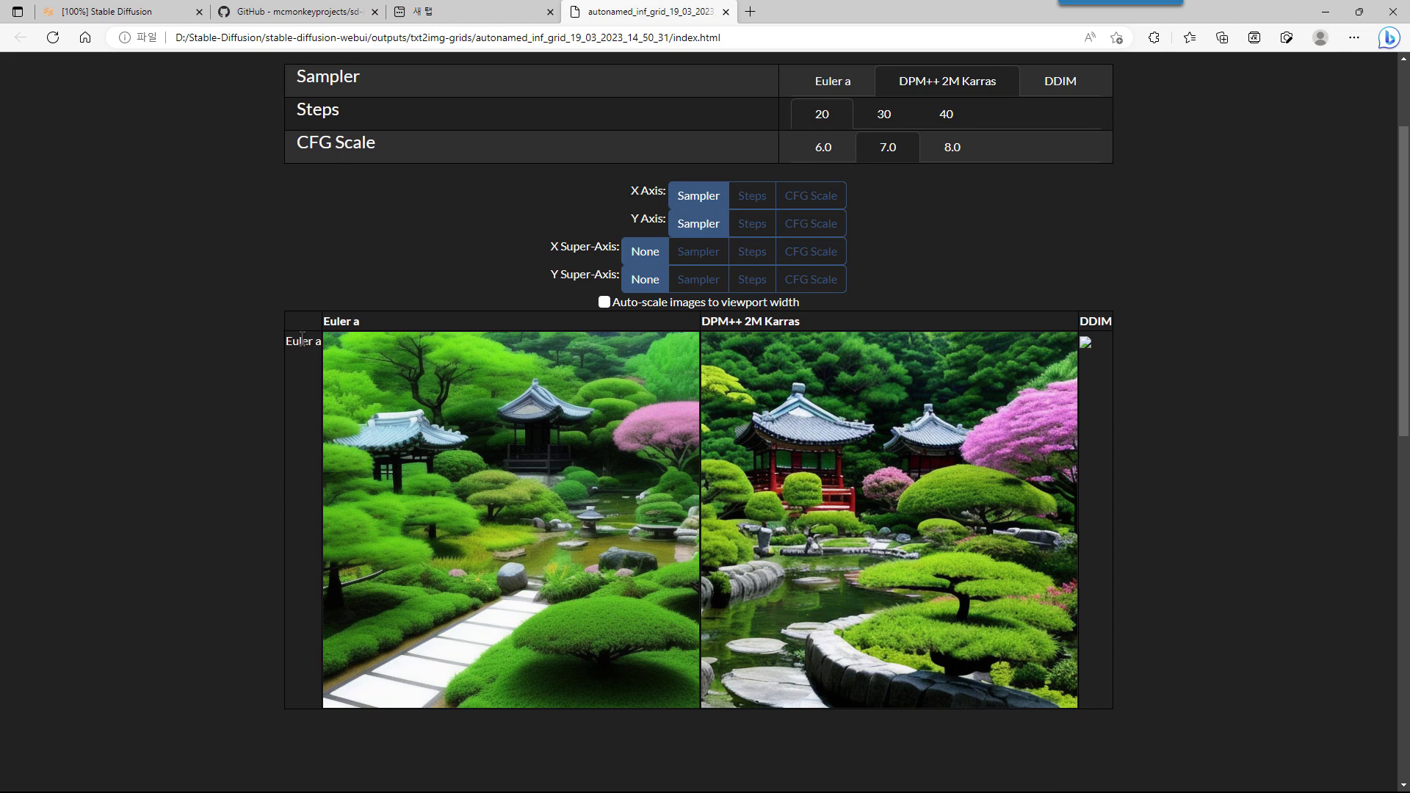
click(748, 232)
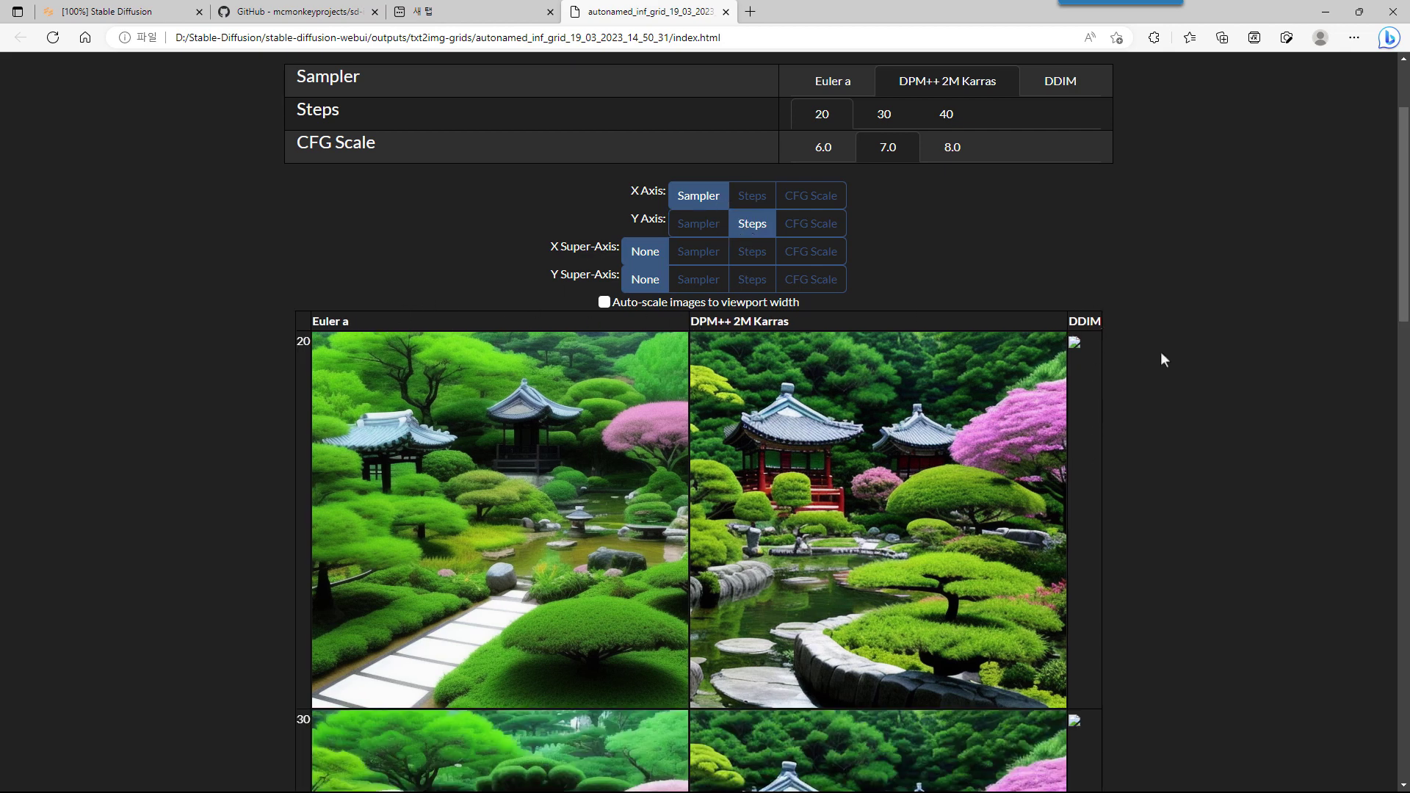
Reload the viewer and compare the Euler a and DPM++ 2M Karras images across CFG scales 6, 7 and 8
click(52, 38)
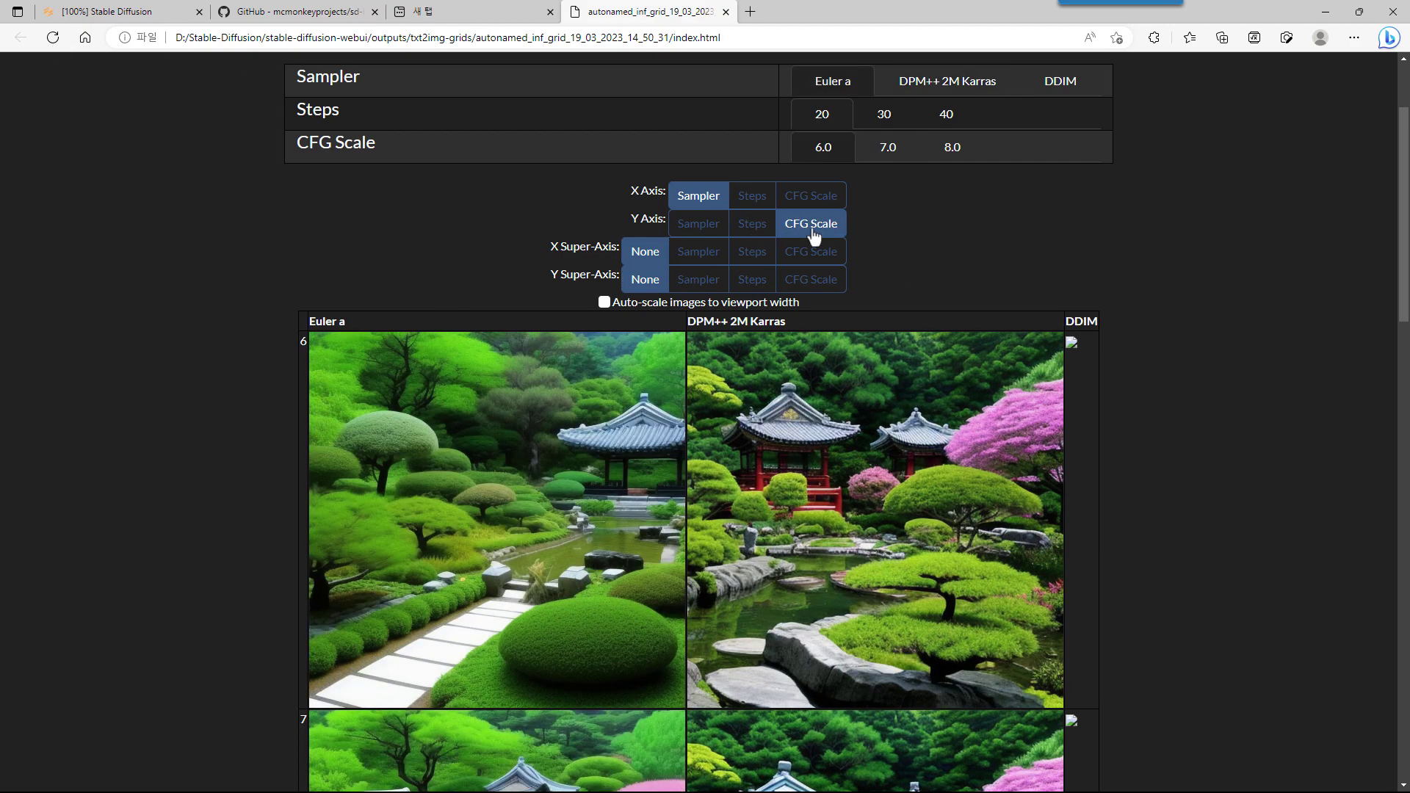
scroll(323, 364, down, 5)
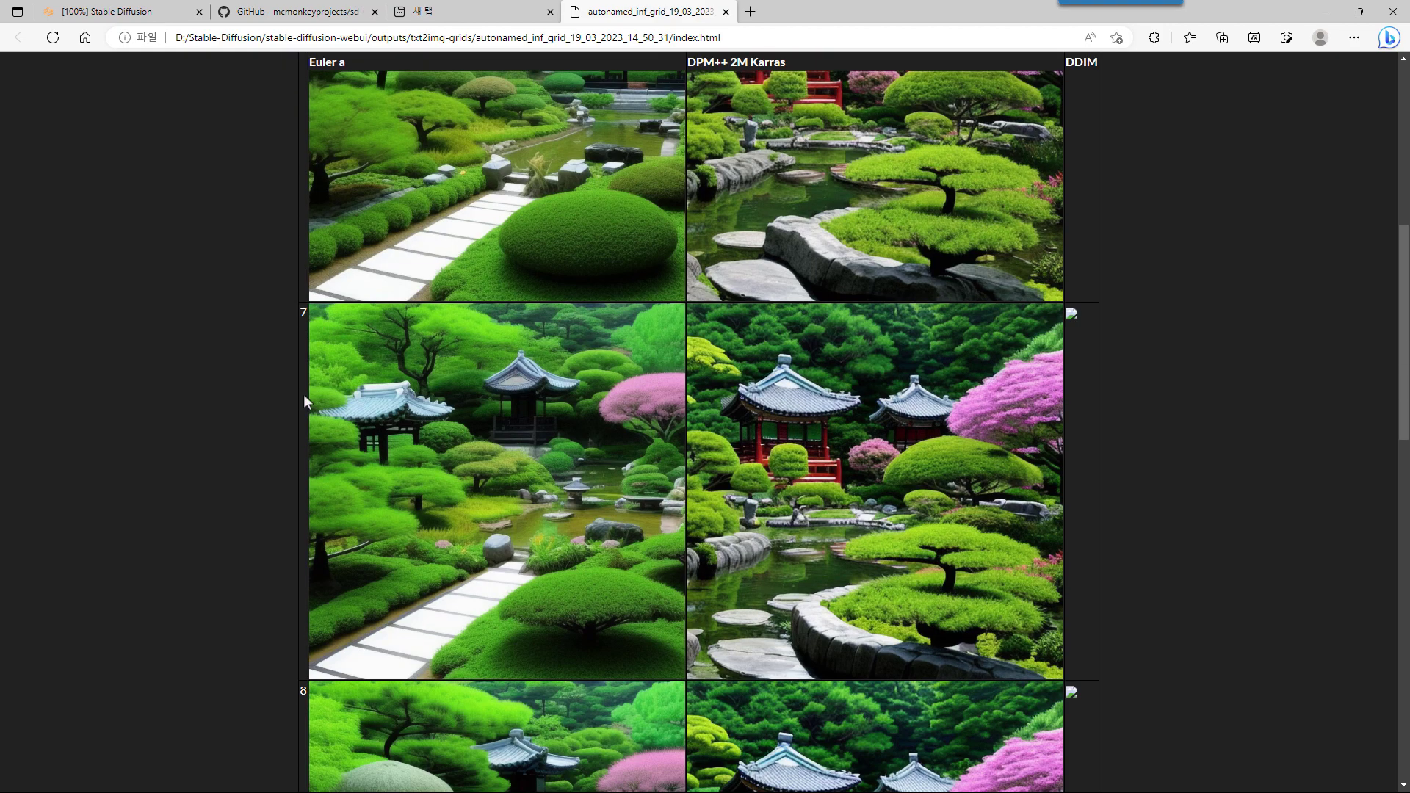
scroll(395, 571, up, 7)
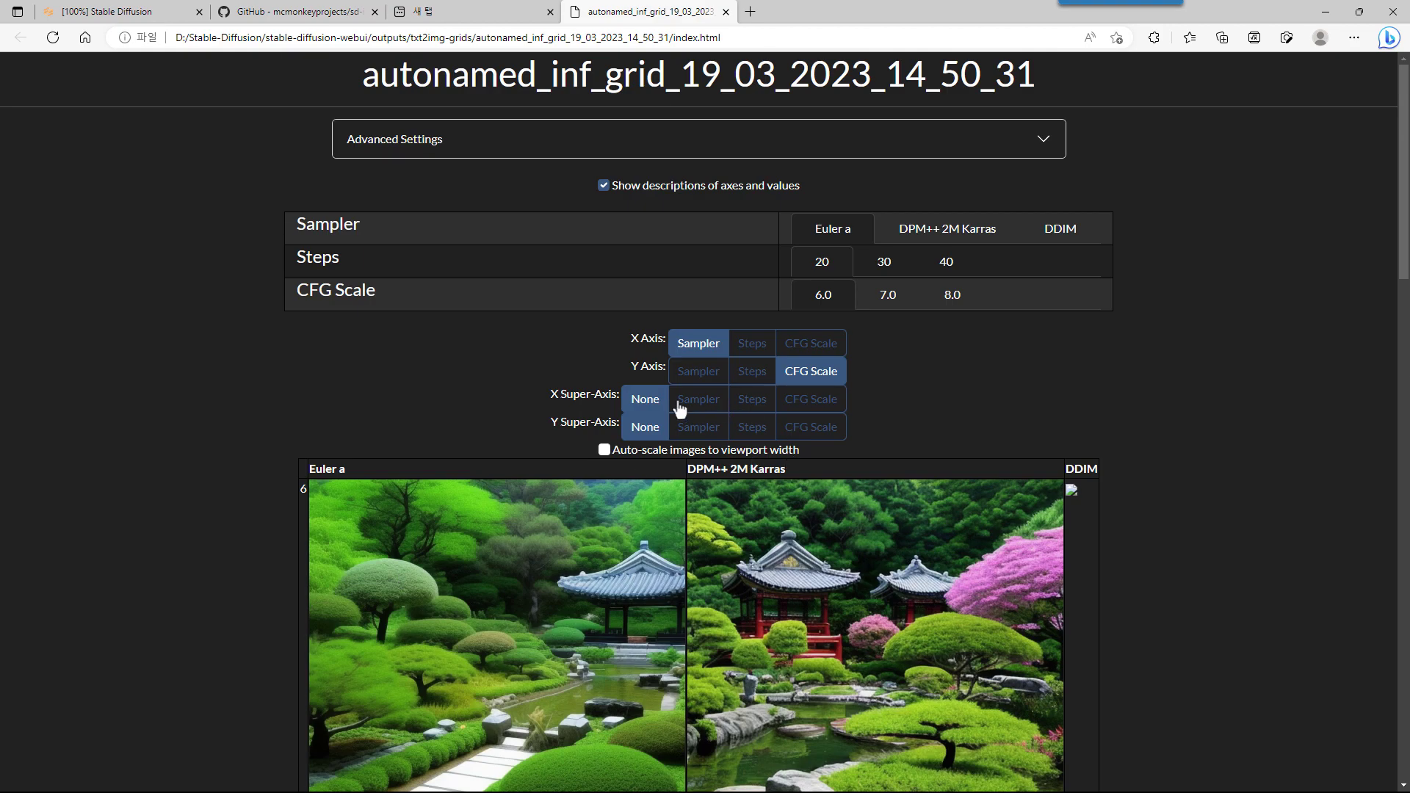
Set the X Super-Axis to Steps, compare the step groups across the wide grid, and auto-scale the images to the viewport width
click(753, 403)
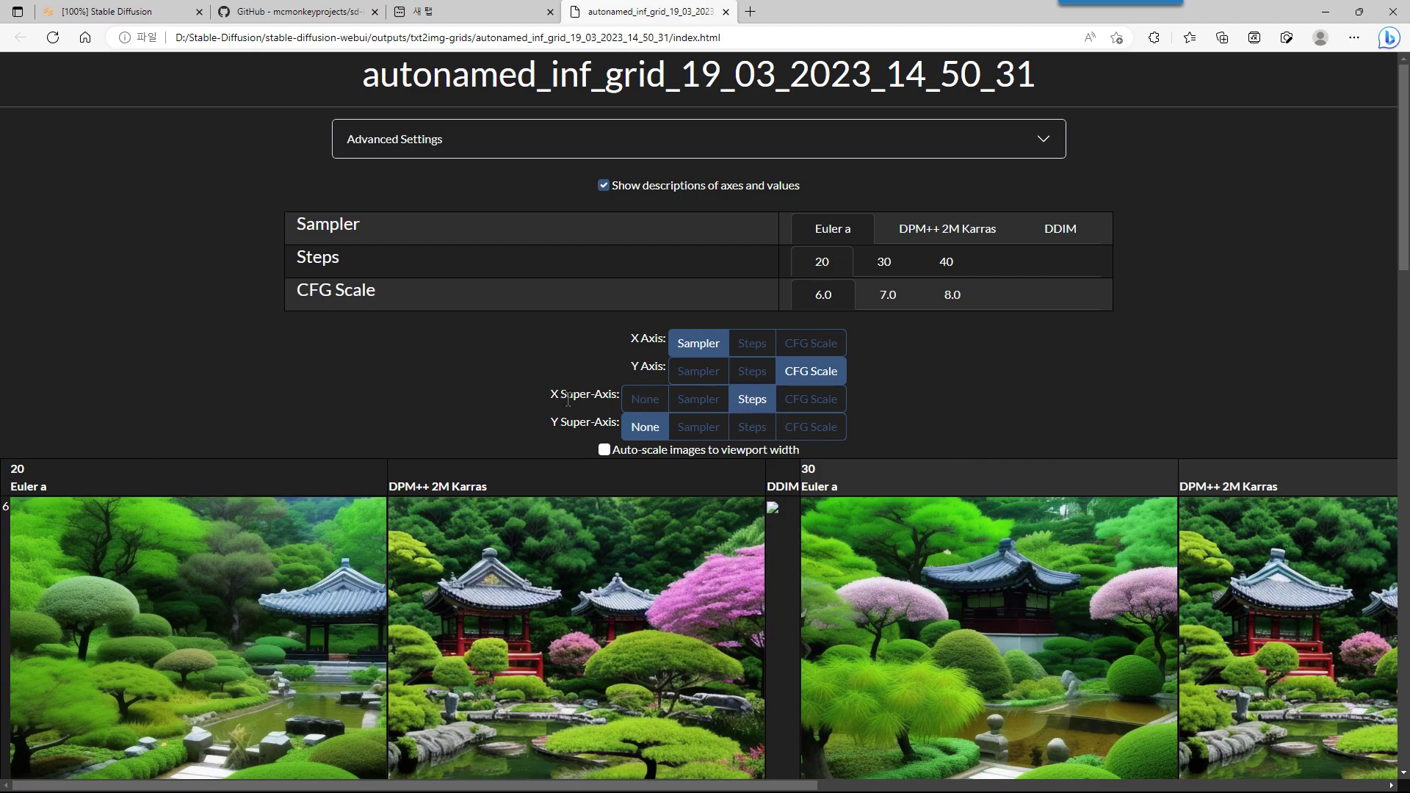
scroll(568, 399, down, 1)
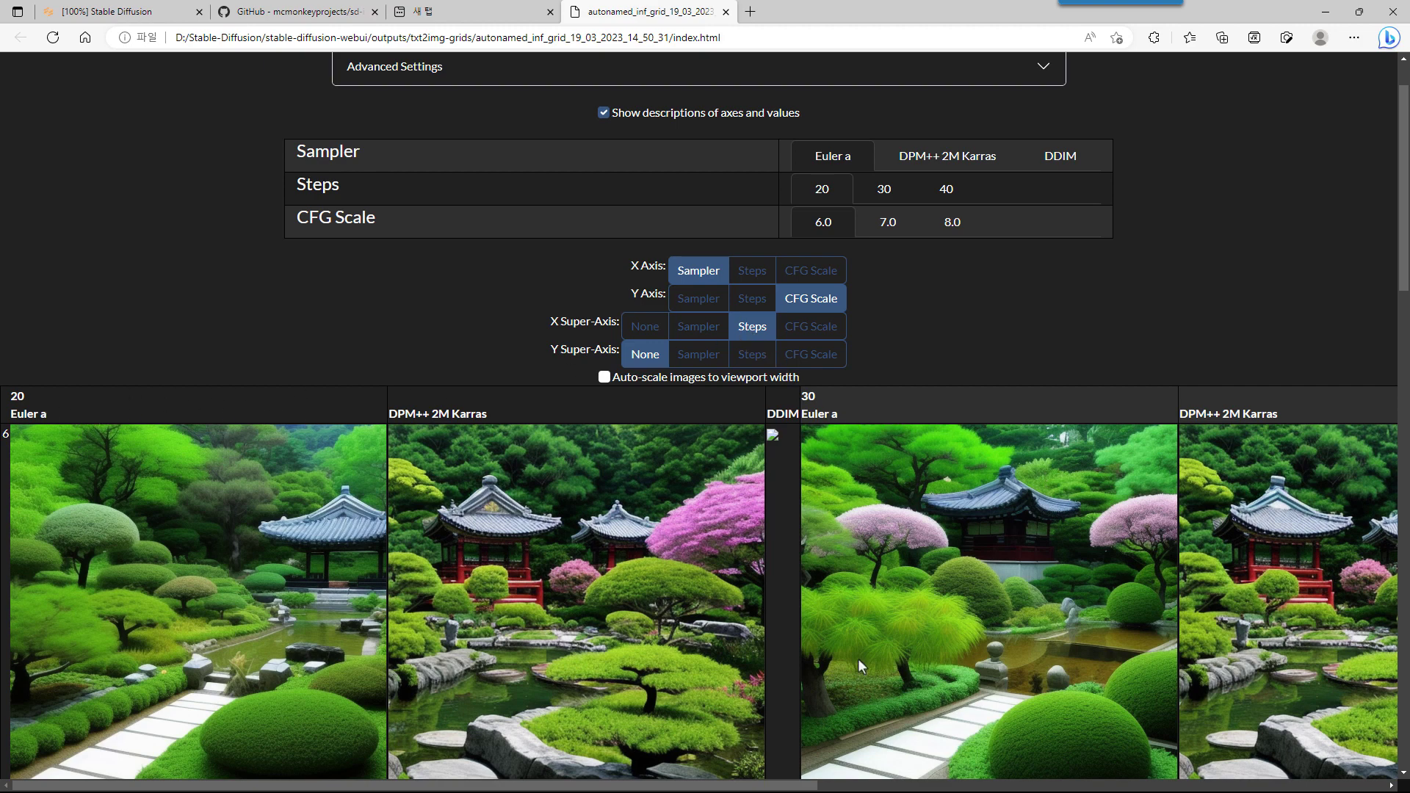
drag(760, 787, 1045, 633)
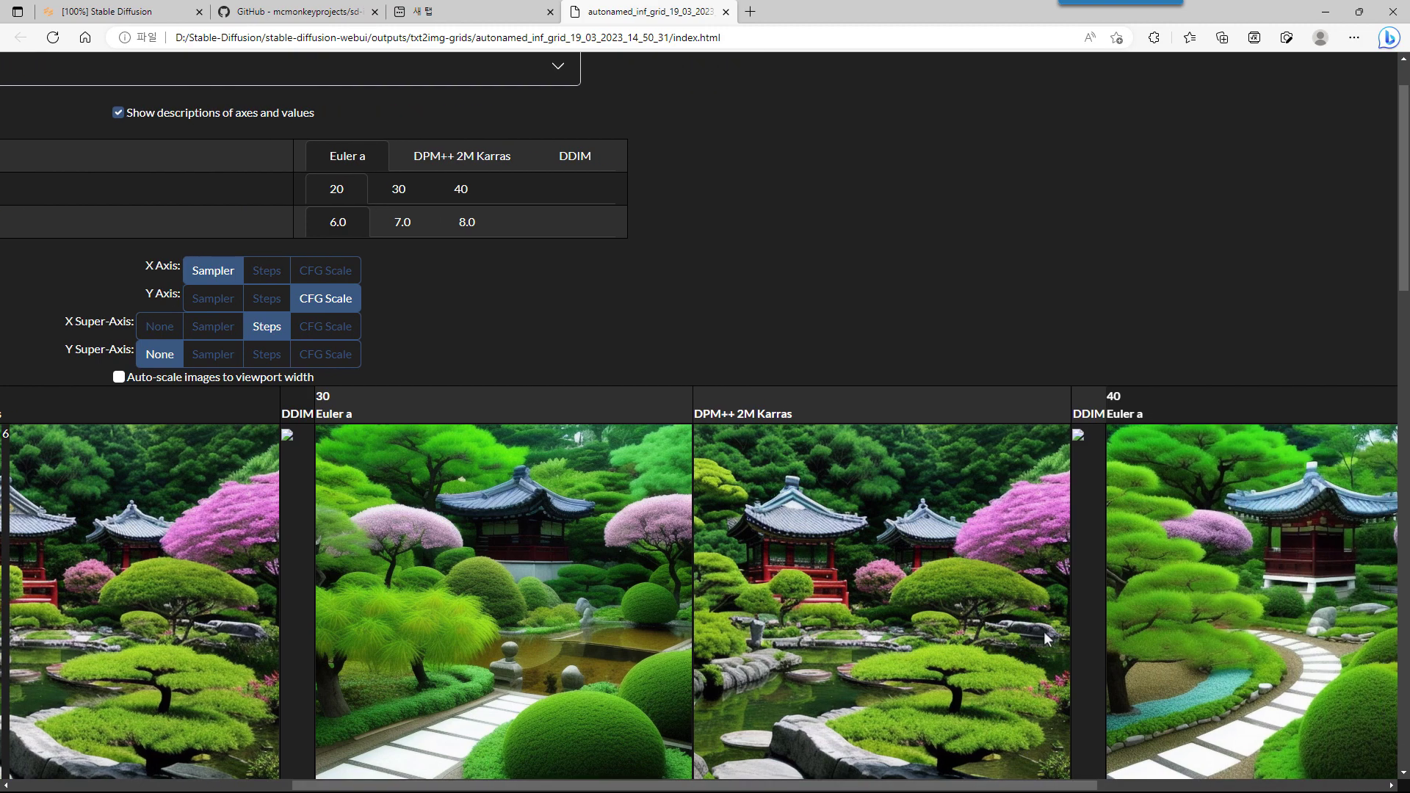
drag(895, 786, 468, 770)
scroll(394, 645, down, 3)
scroll(393, 645, up, 2)
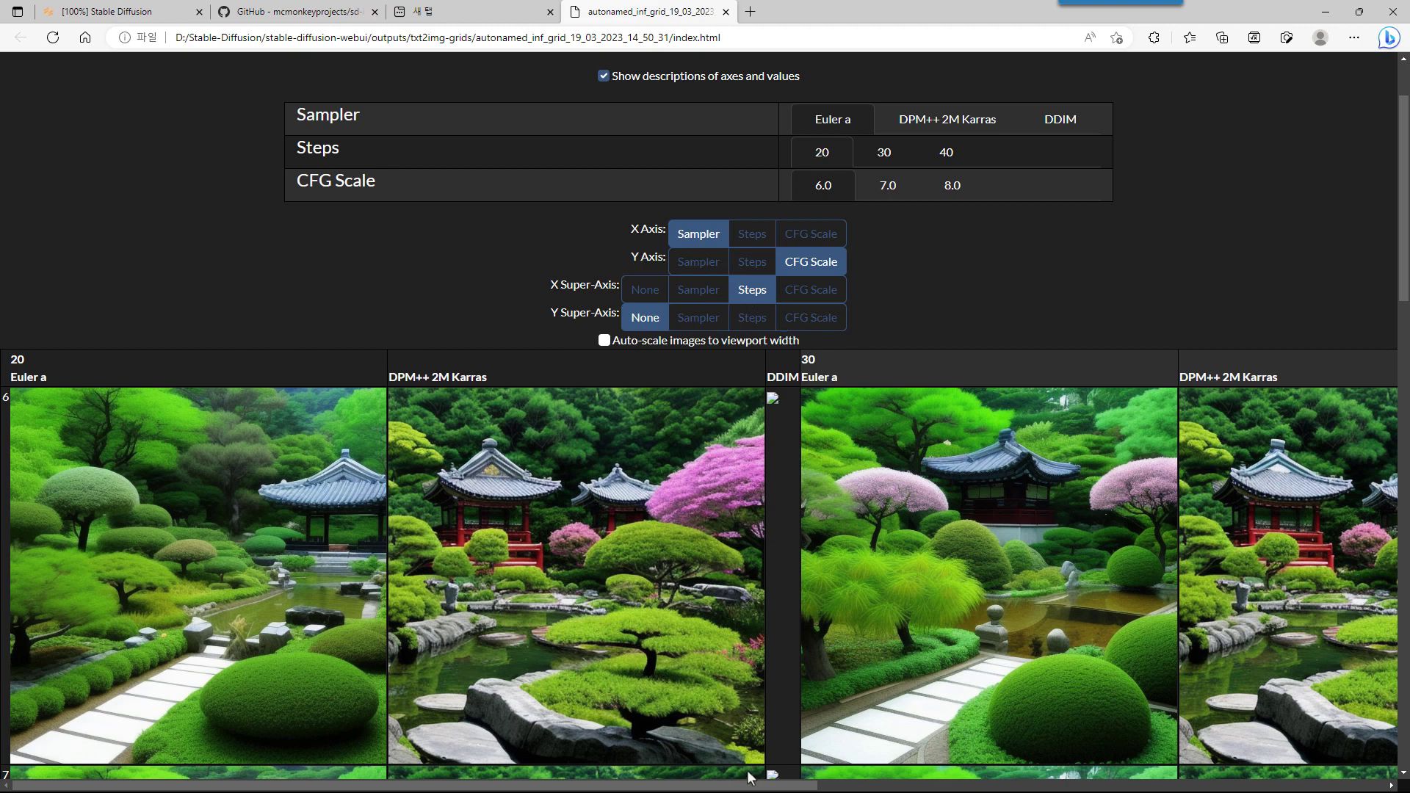
drag(748, 788, 891, 788)
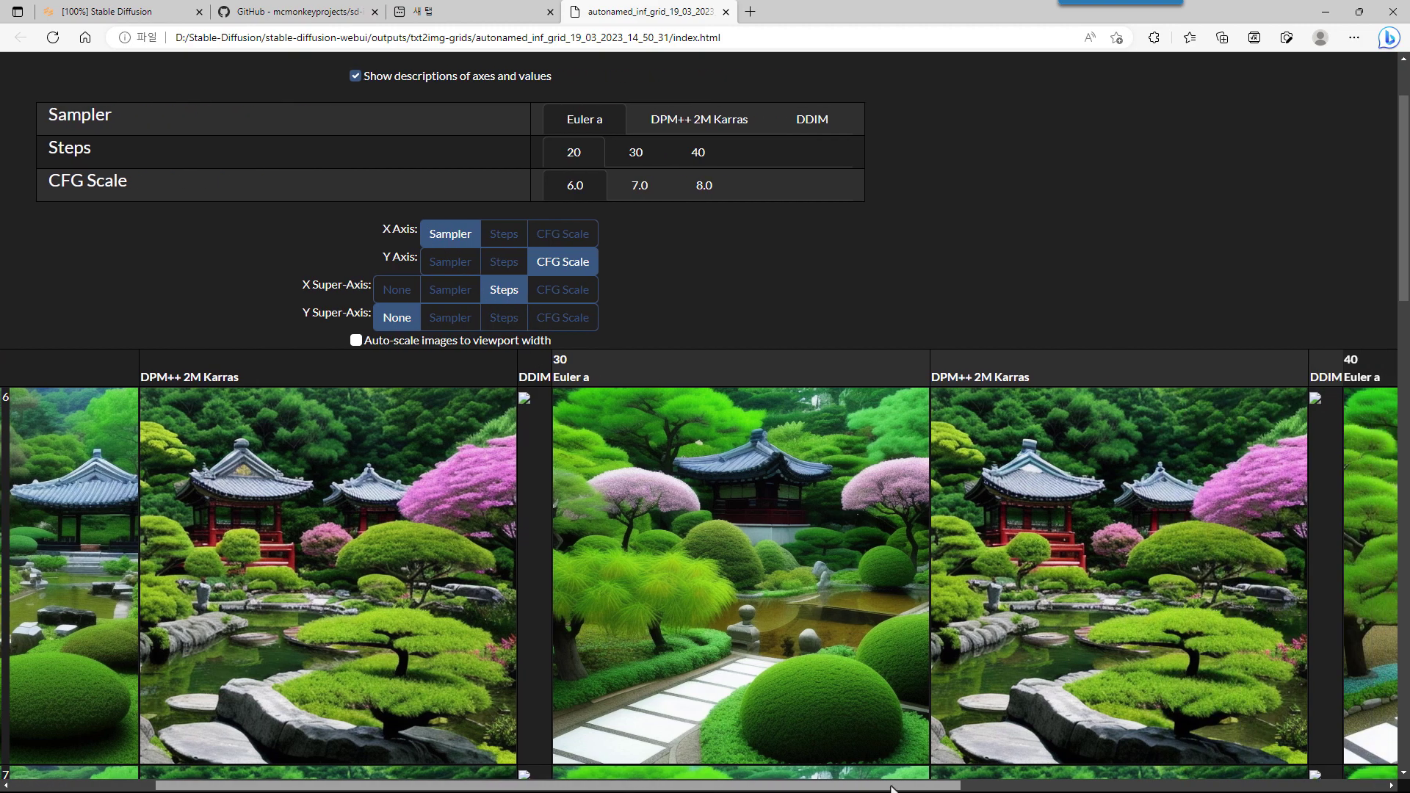
click(356, 340)
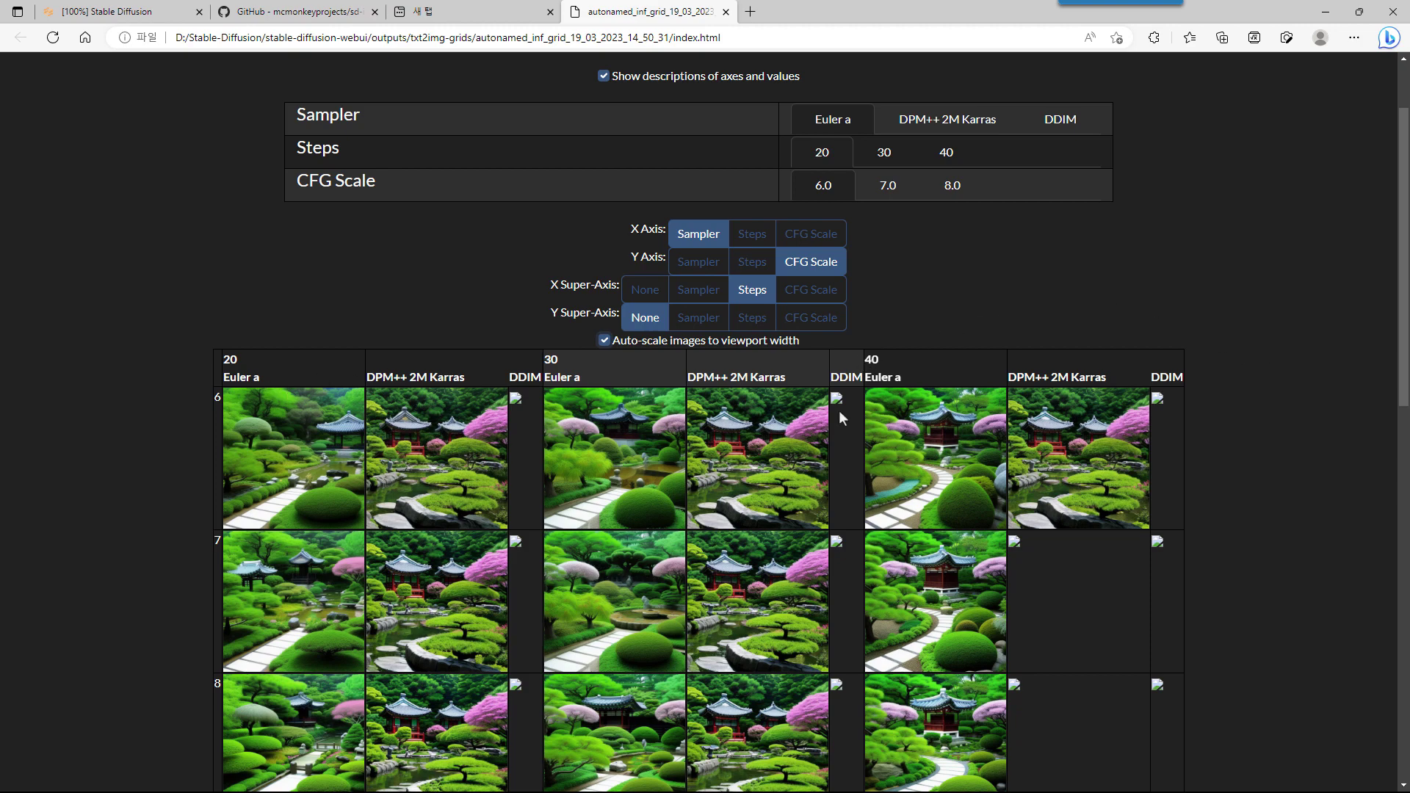
Reload the viewer, set the Y Super-Axis to Steps and compare the samplers down the stacked step and CFG scale rows
click(59, 43)
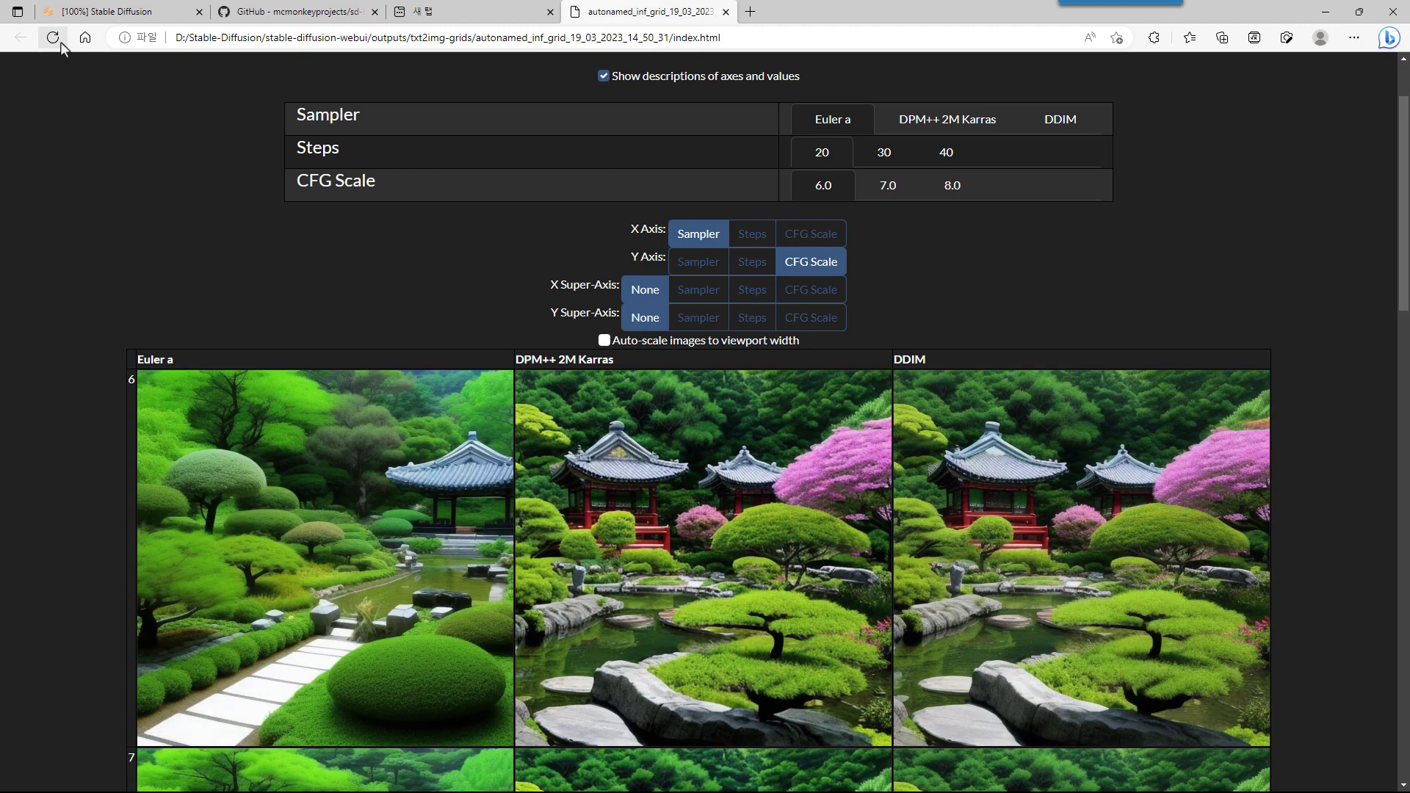
click(753, 317)
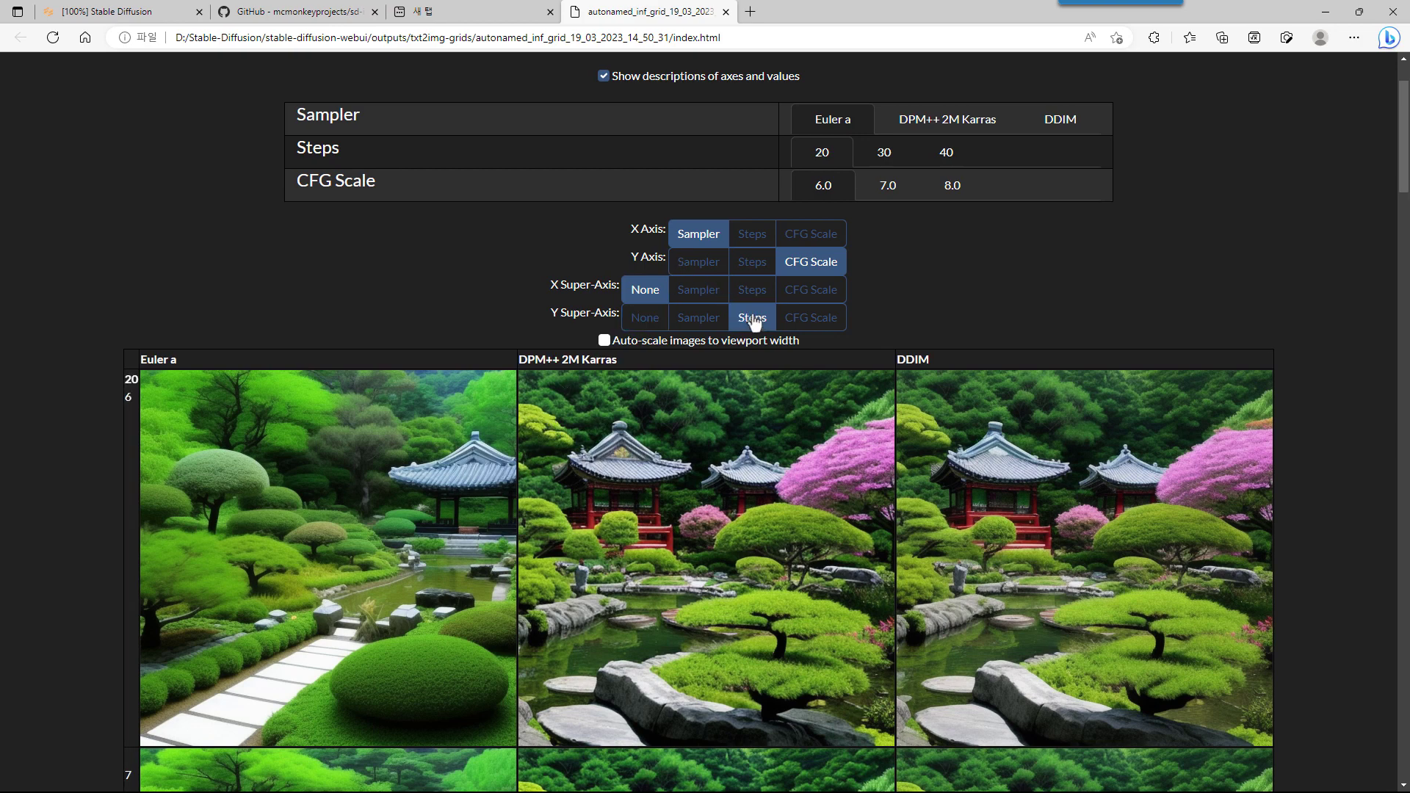
scroll(253, 495, down, 2)
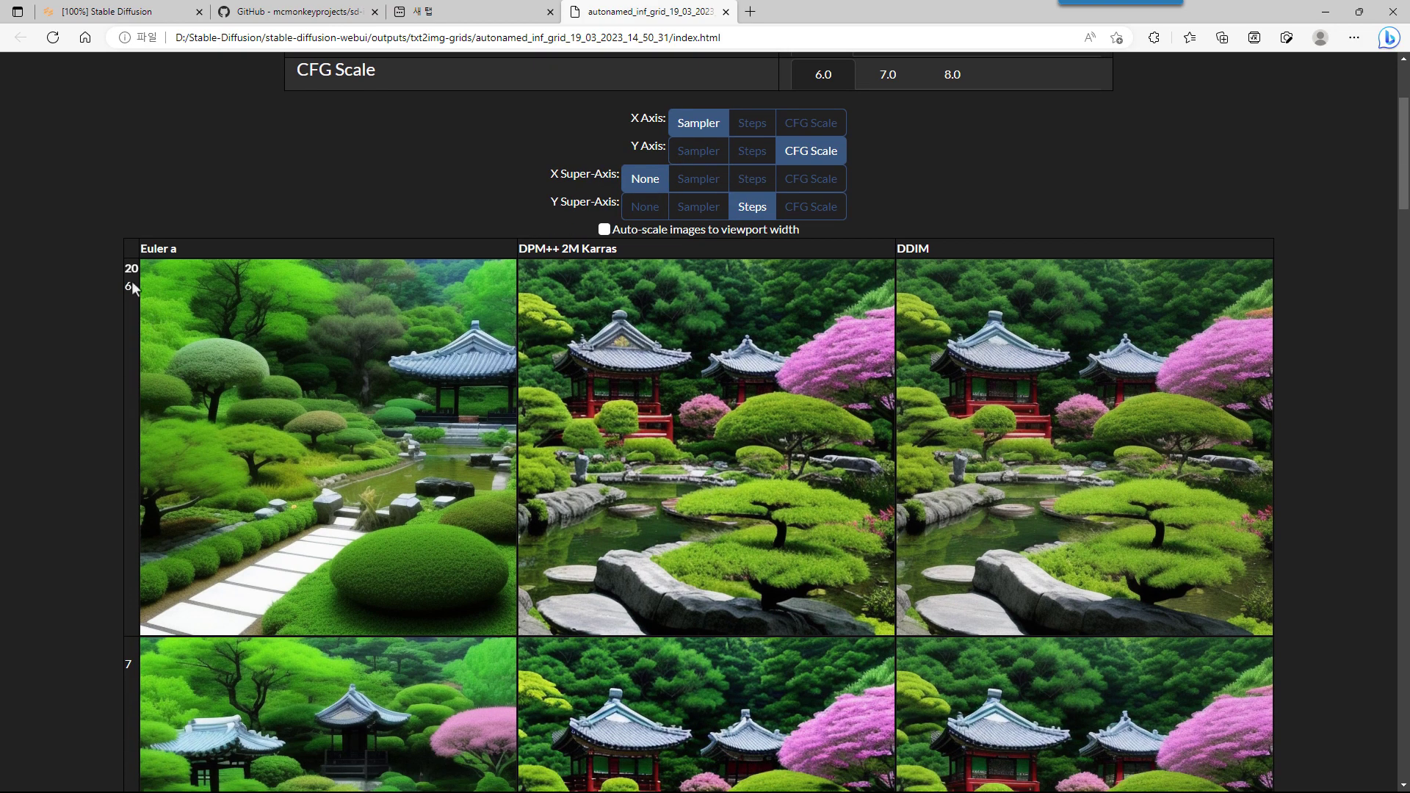
scroll(127, 564, down, 7)
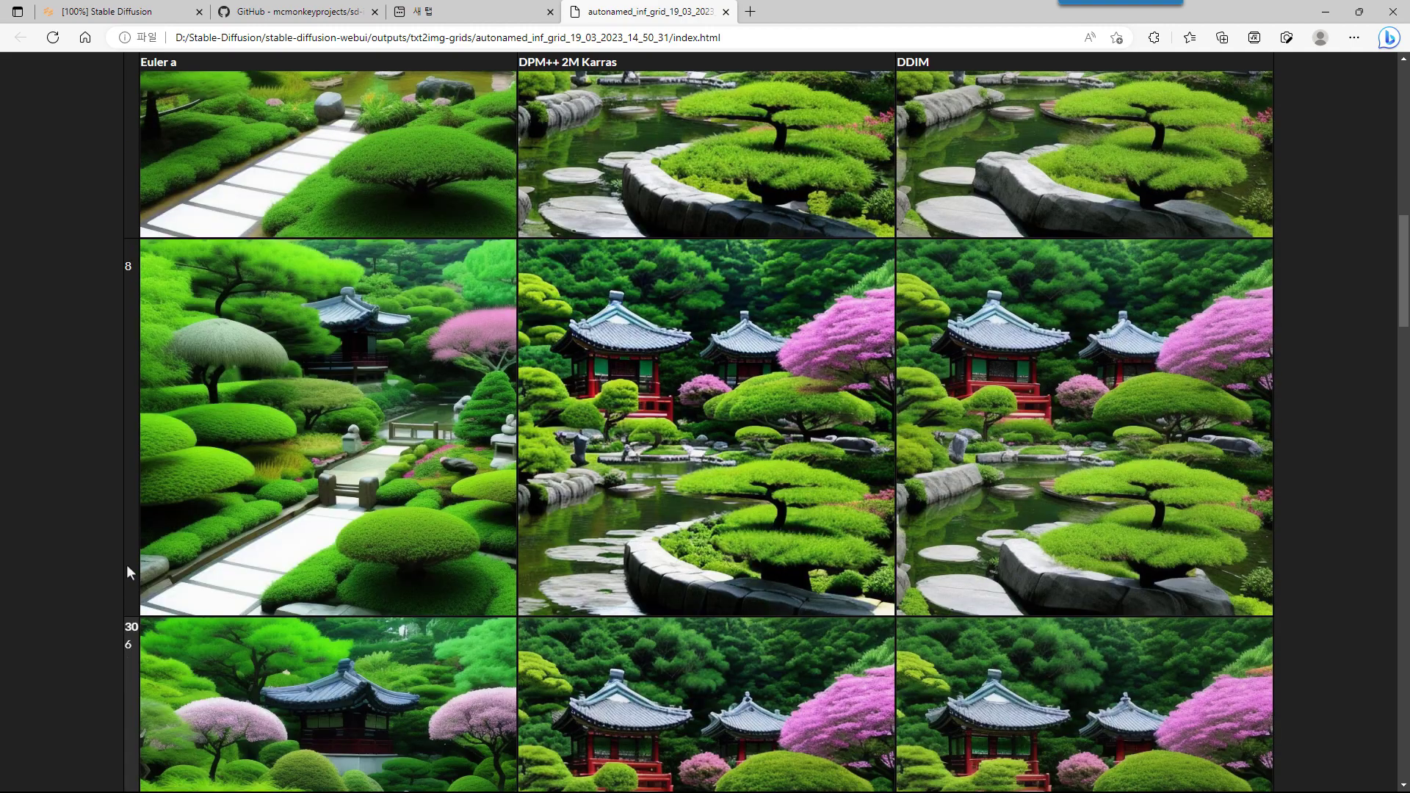
key(Home)
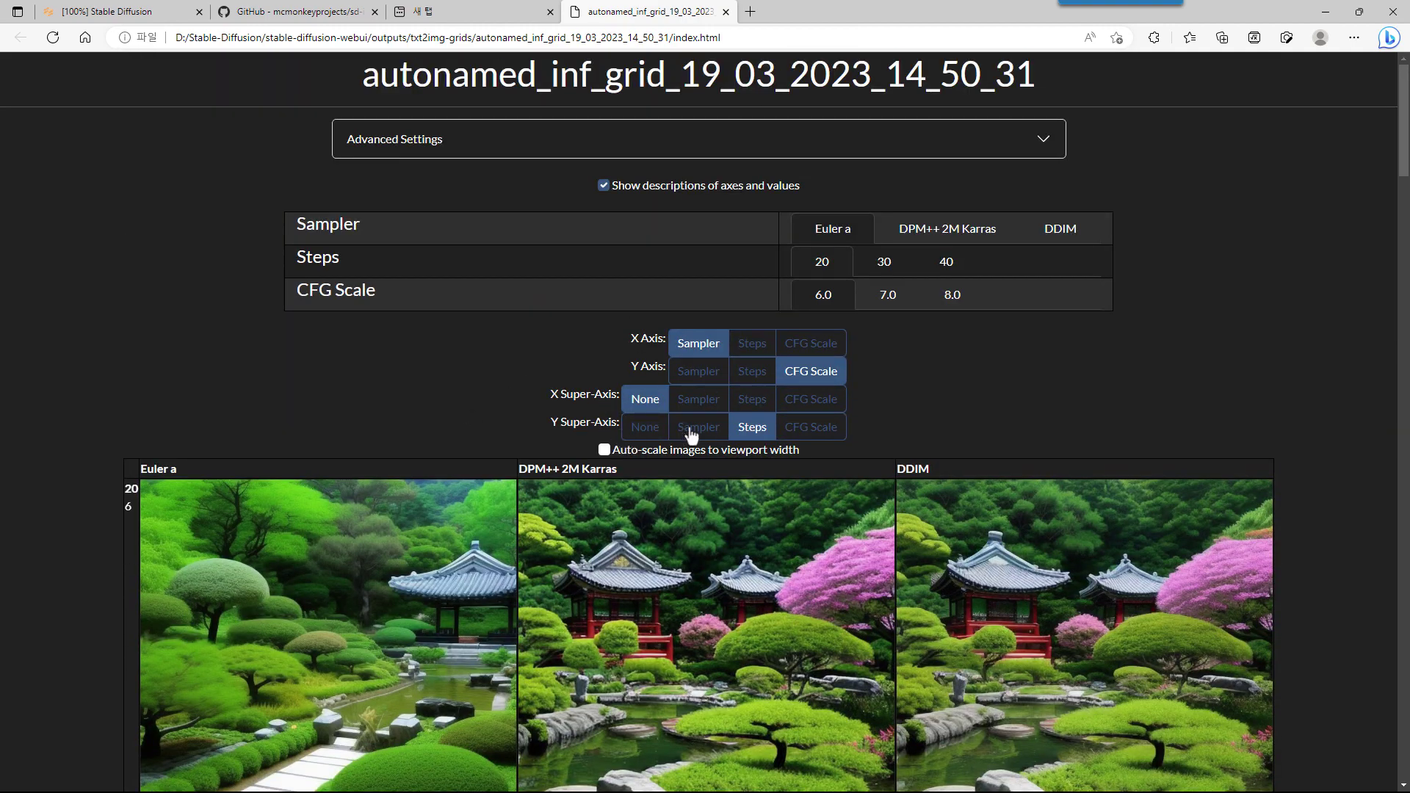
Select 30 steps, CFG scale 8.0 and the DDIM sampler as the grid's values, and set the Y Super-Axis to None
click(896, 271)
click(950, 294)
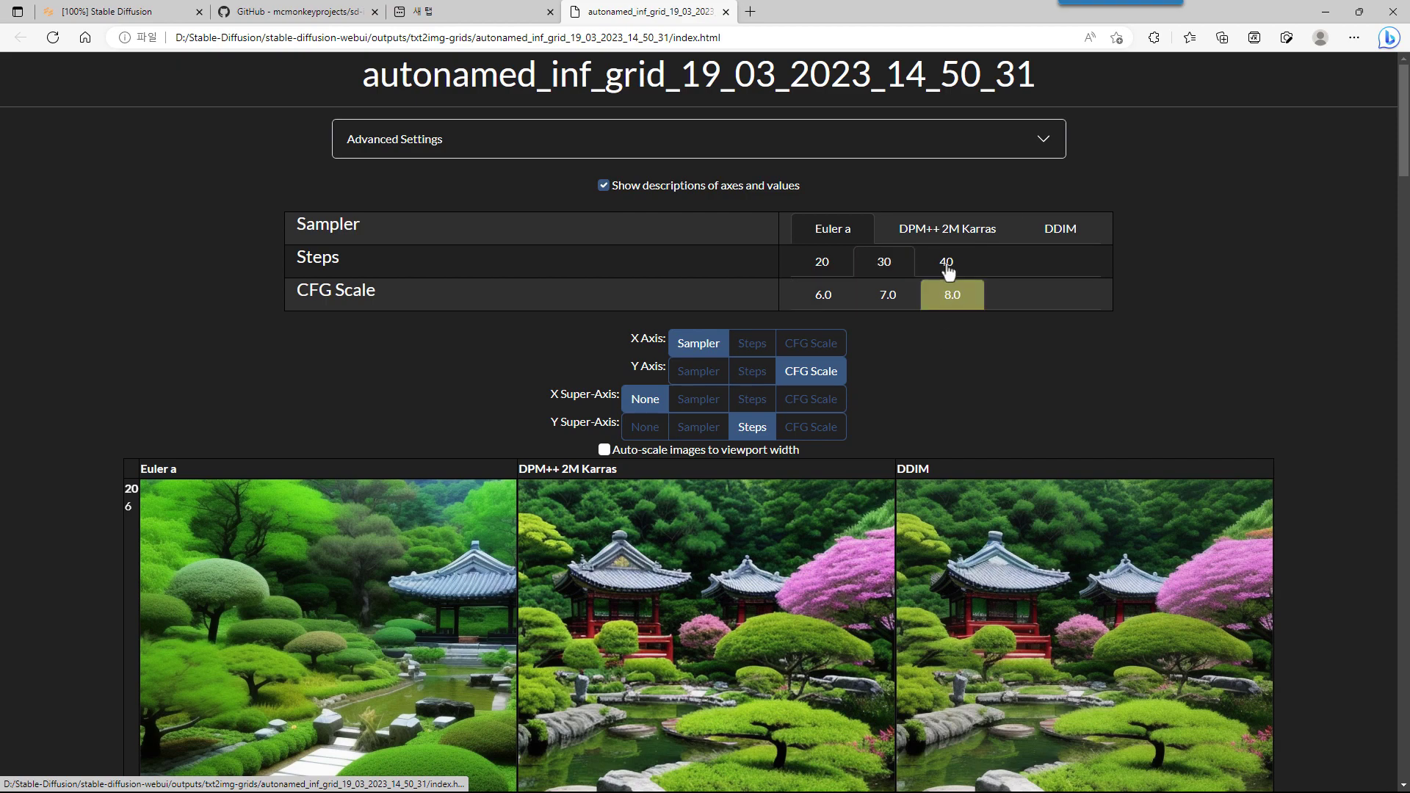
click(977, 232)
click(1057, 234)
click(798, 399)
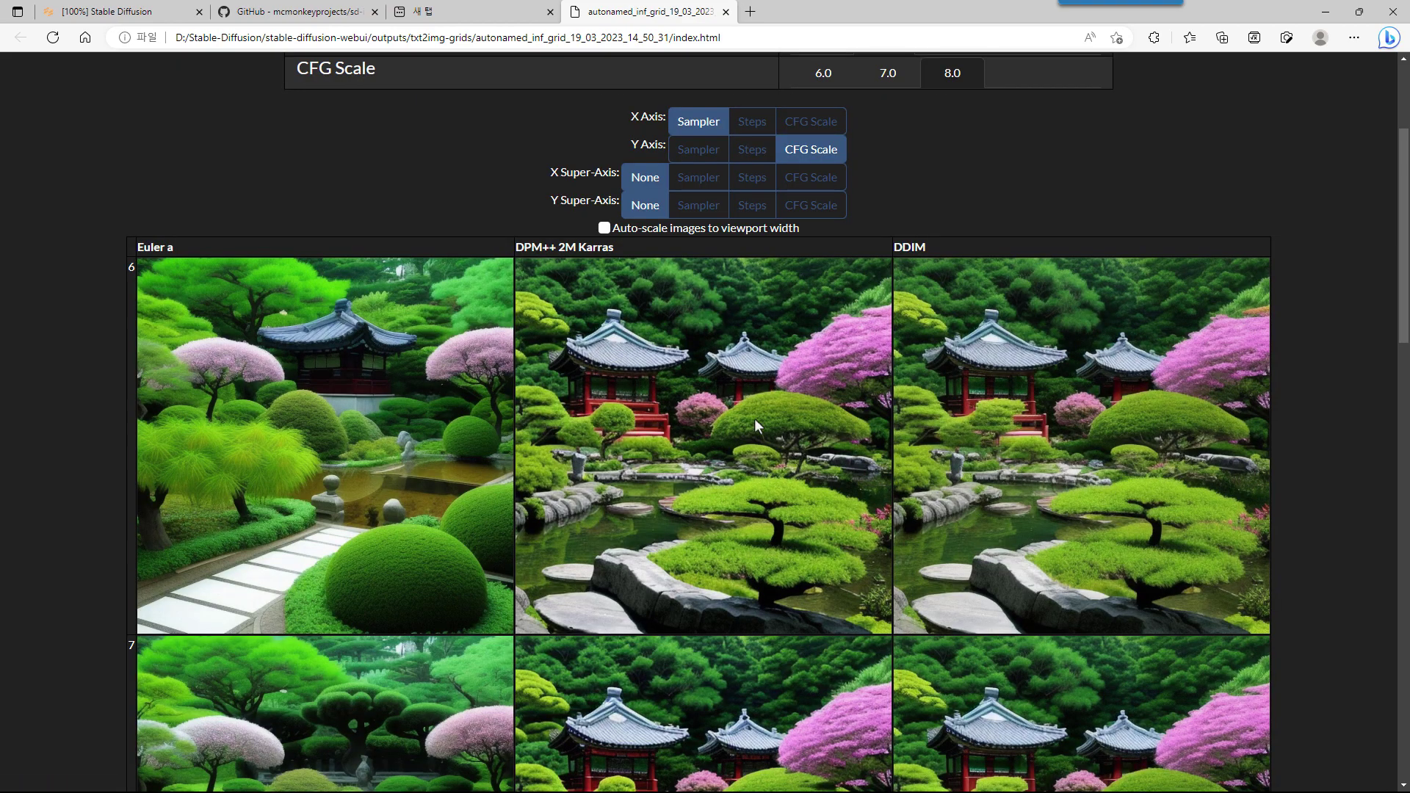
Compare the Euler a, DPM++ 2M Karras and DDIM images at 30 steps across the CFG scale rows
scroll(791, 507, down, 8)
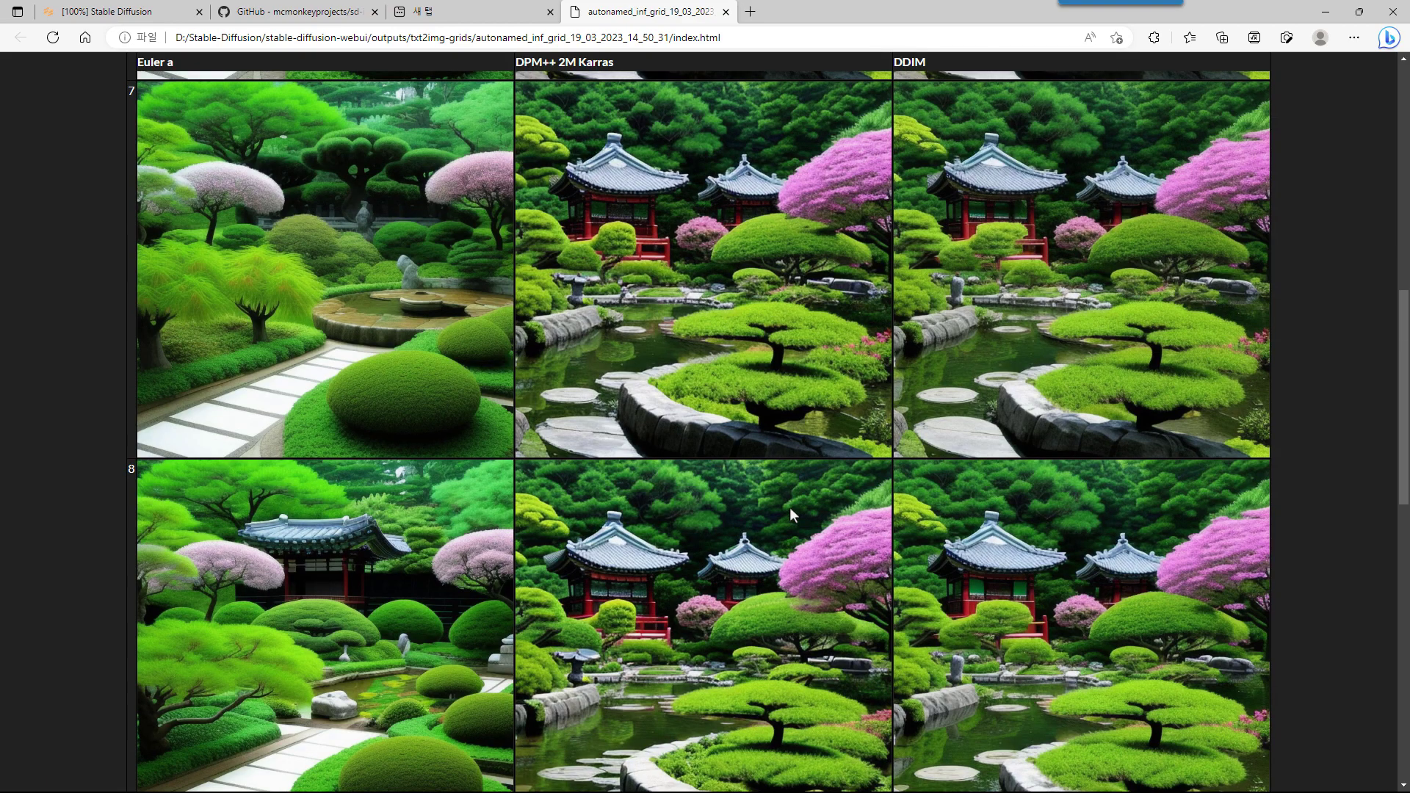
scroll(790, 512, down, 3)
scroll(790, 507, up, 10)
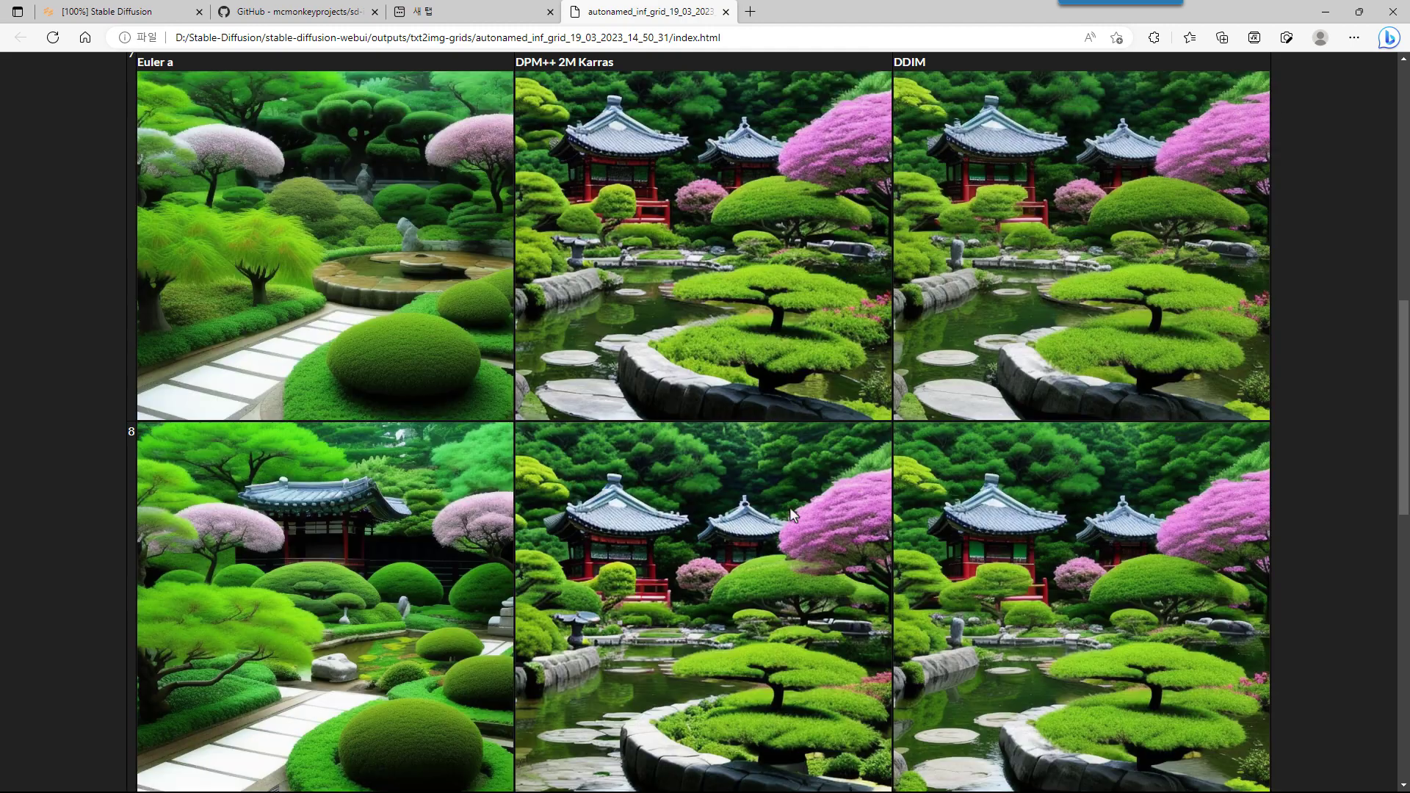
Review how the 30-step garden images change between CFG scales 6, 7 and 8, focusing on the DPM++ 2M Karras column
scroll(791, 514, down, 2)
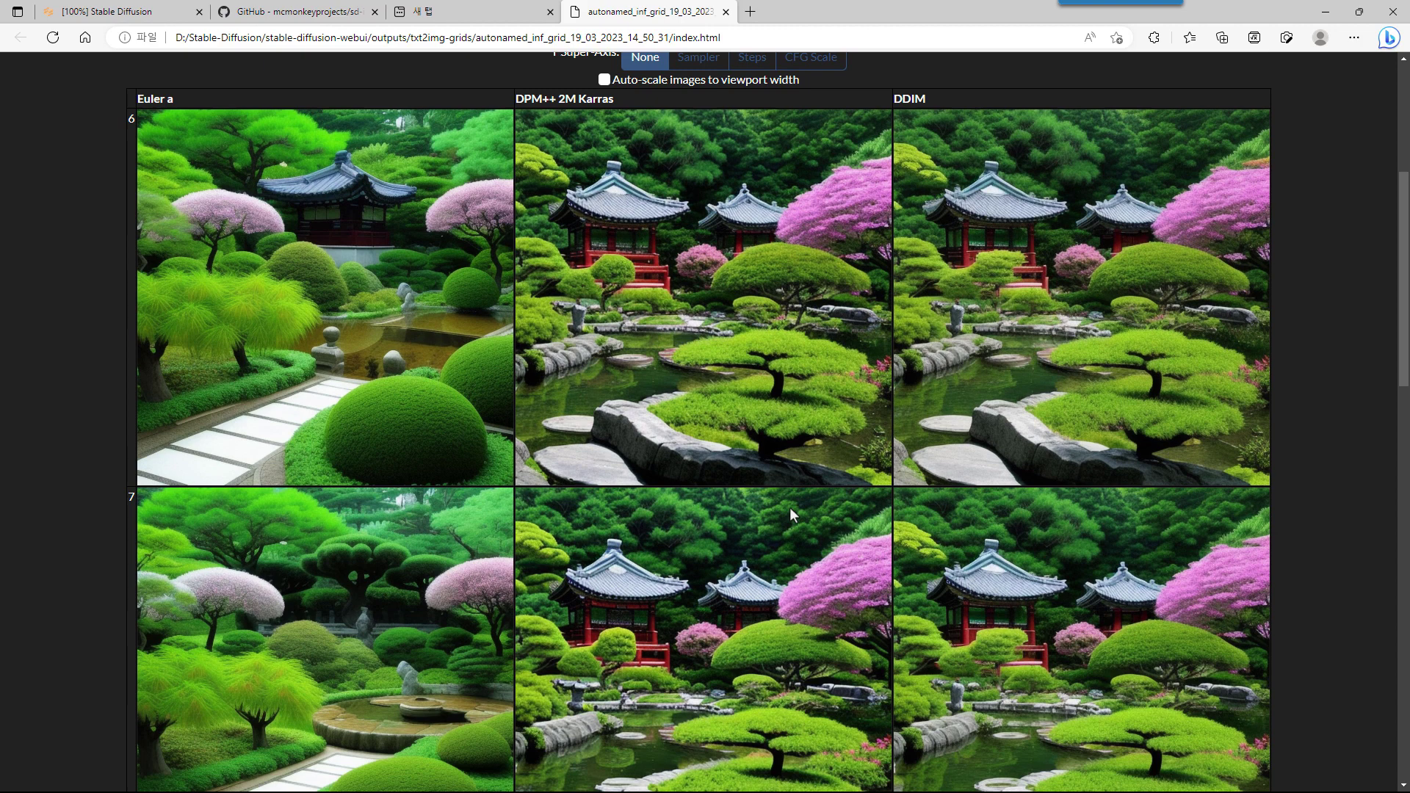
scroll(786, 507, down, 3)
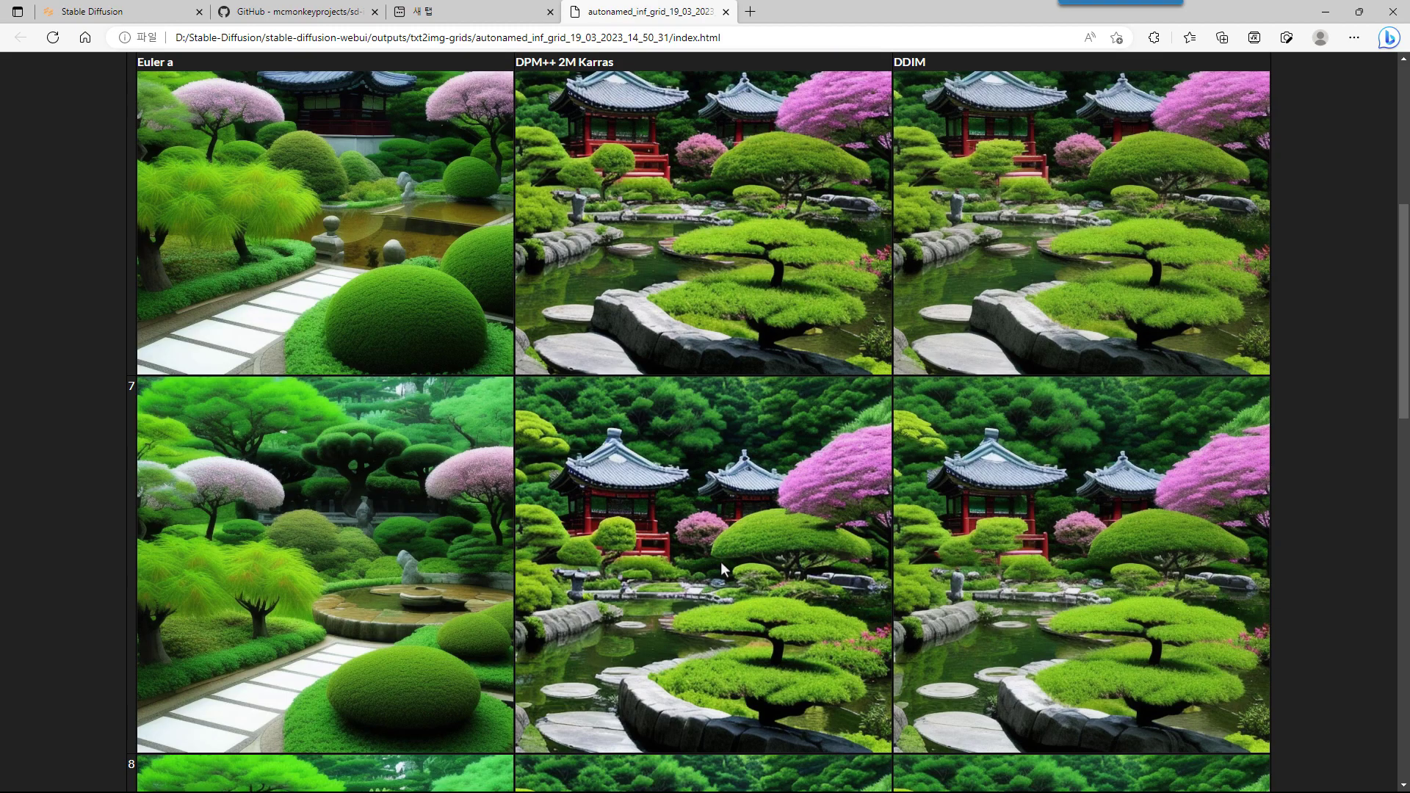
scroll(737, 593, down, 5)
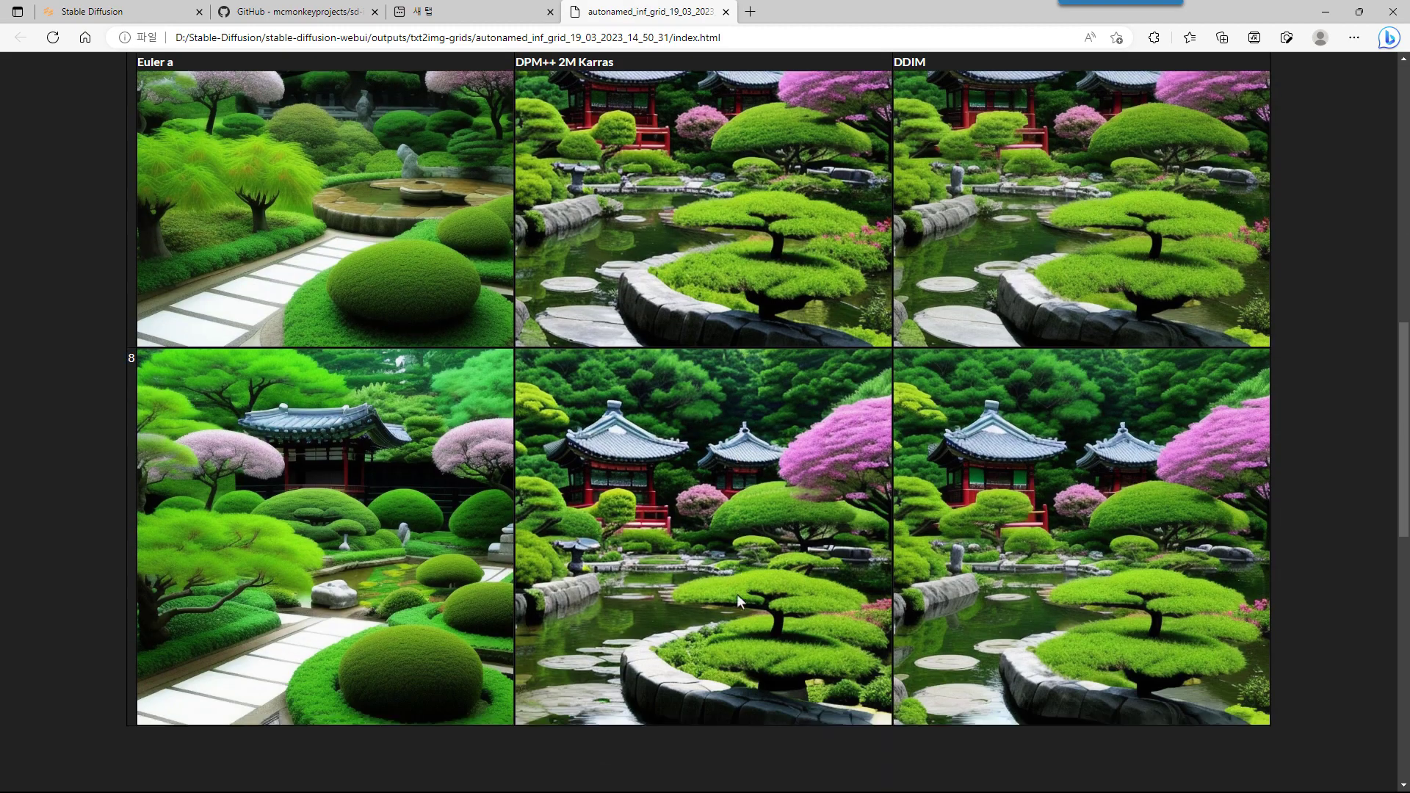
scroll(737, 593, up, 12)
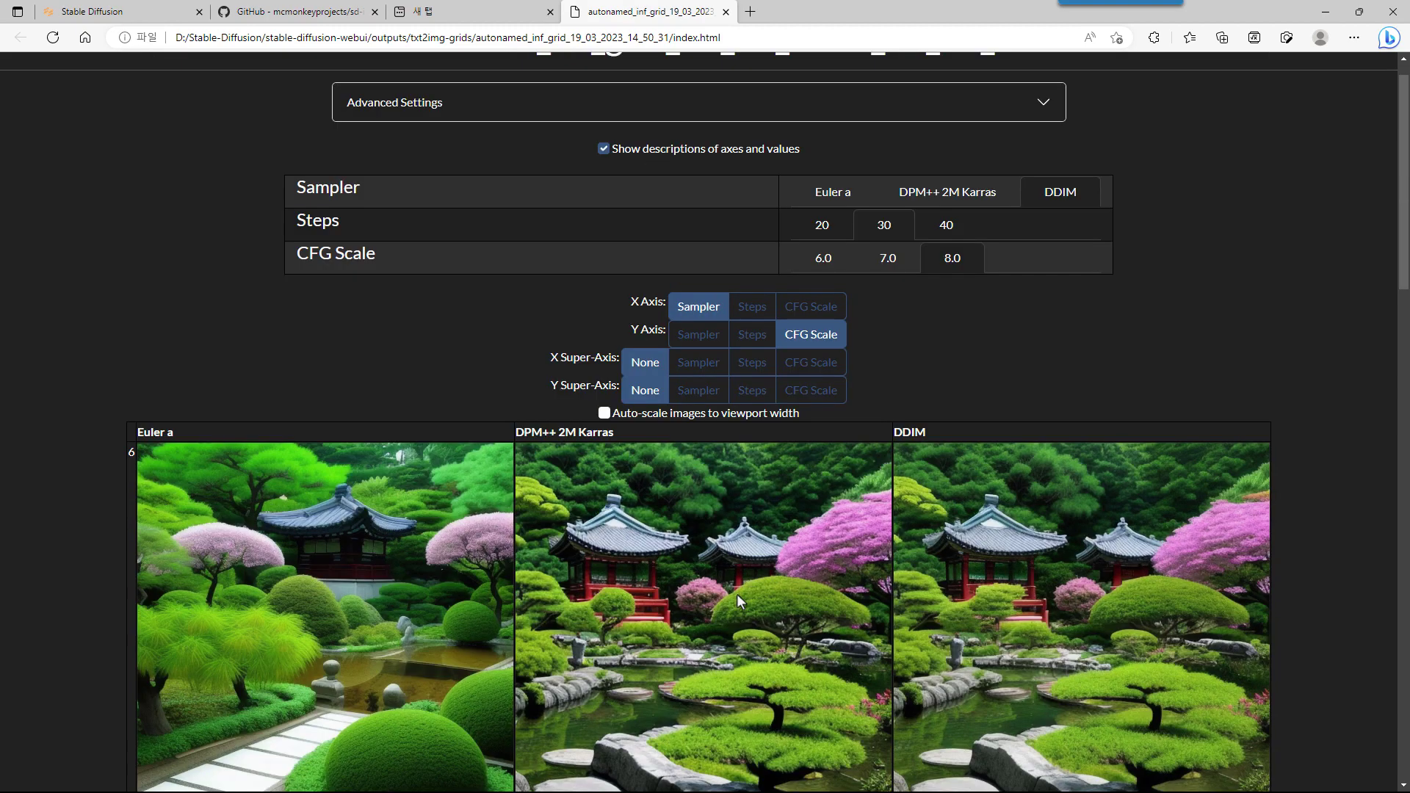
scroll(737, 601, down, 3)
scroll(738, 599, down, 2)
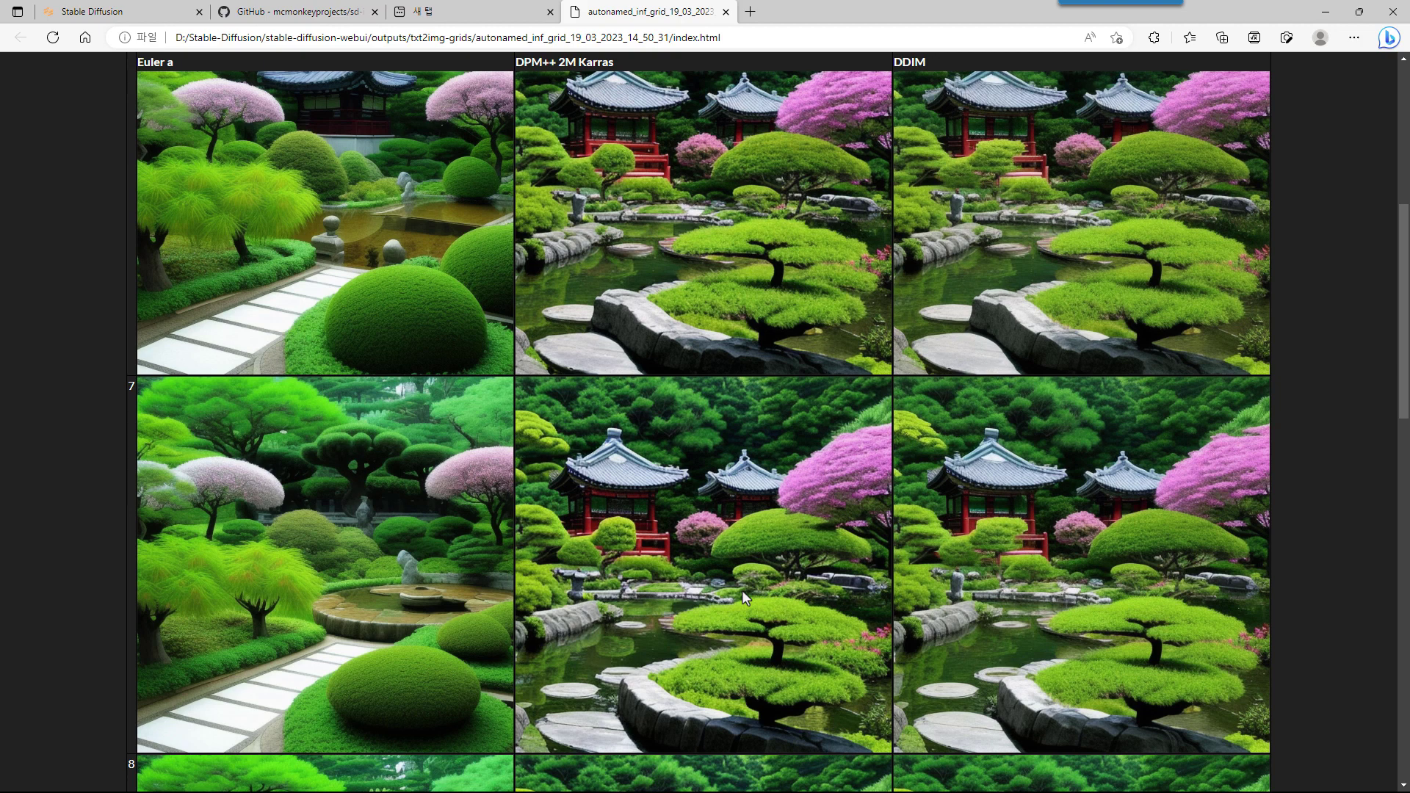
scroll(742, 589, down, 5)
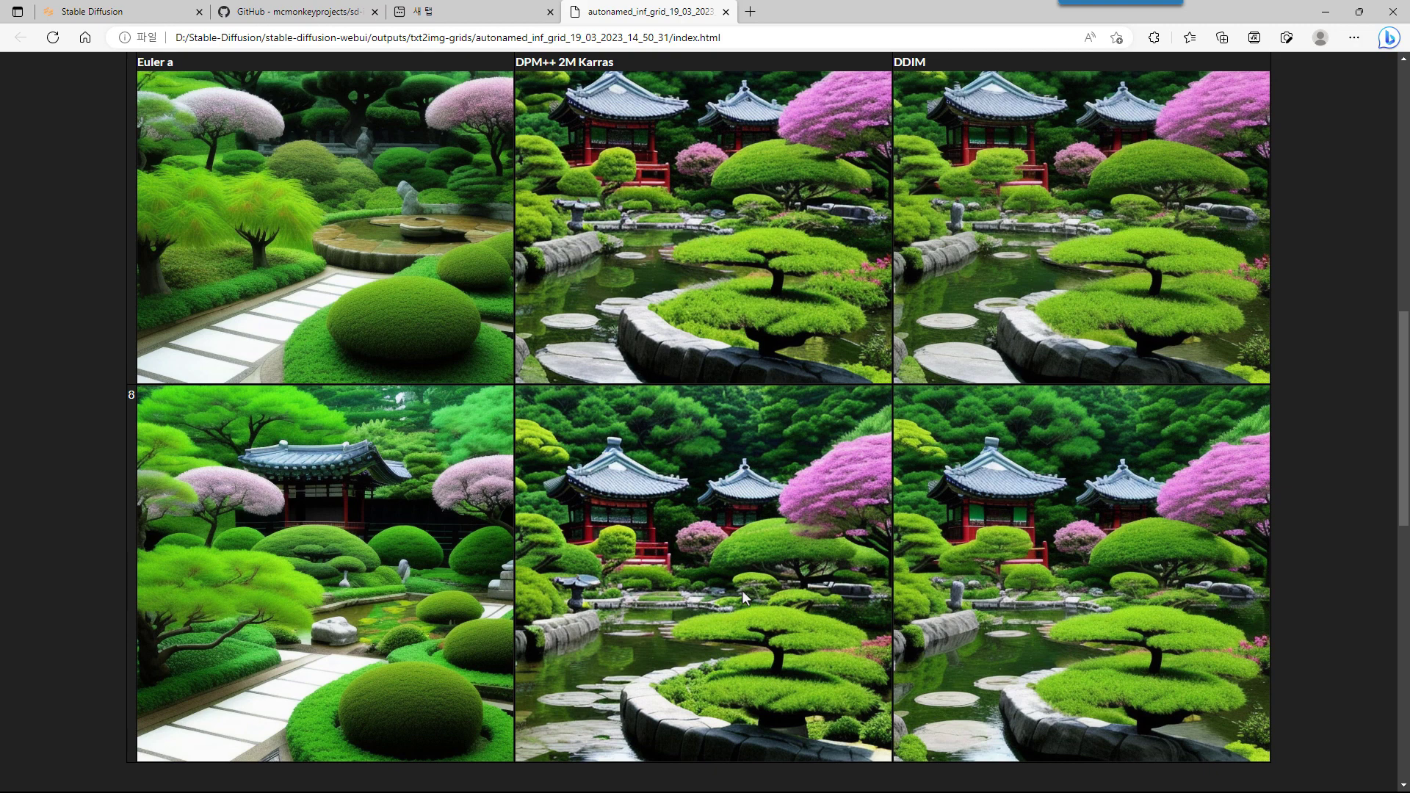
scroll(742, 595, up, 5)
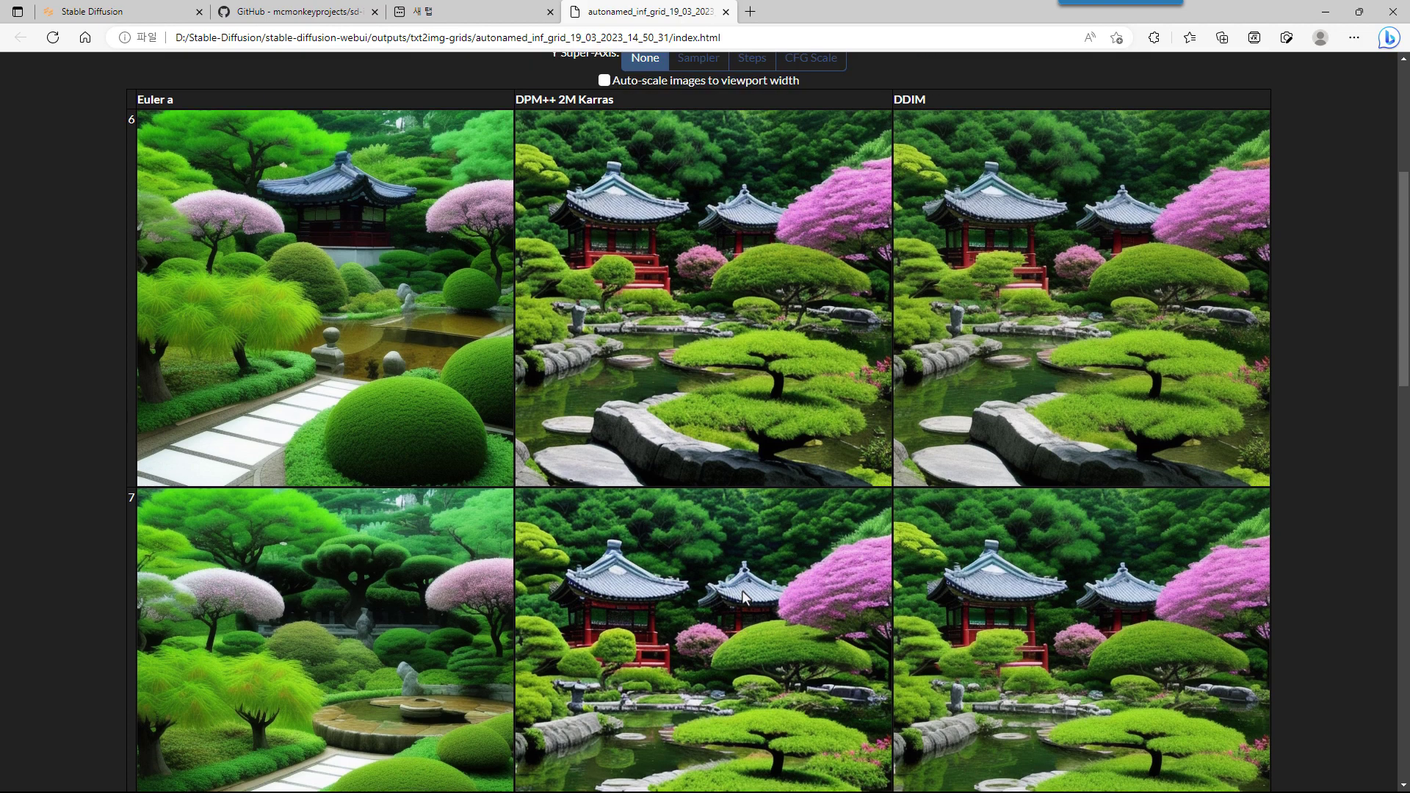
scroll(743, 596, up, 1)
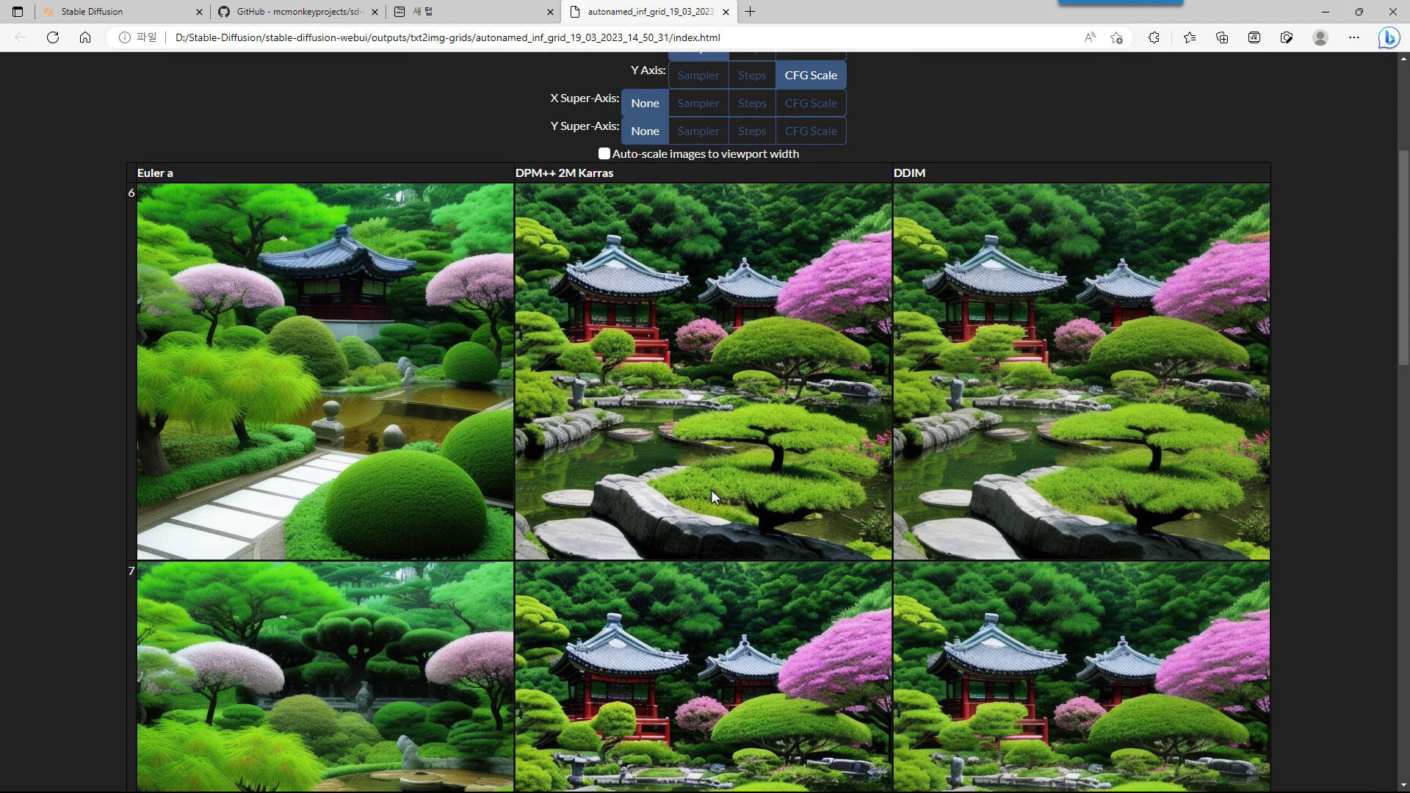
scroll(741, 473, down, 6)
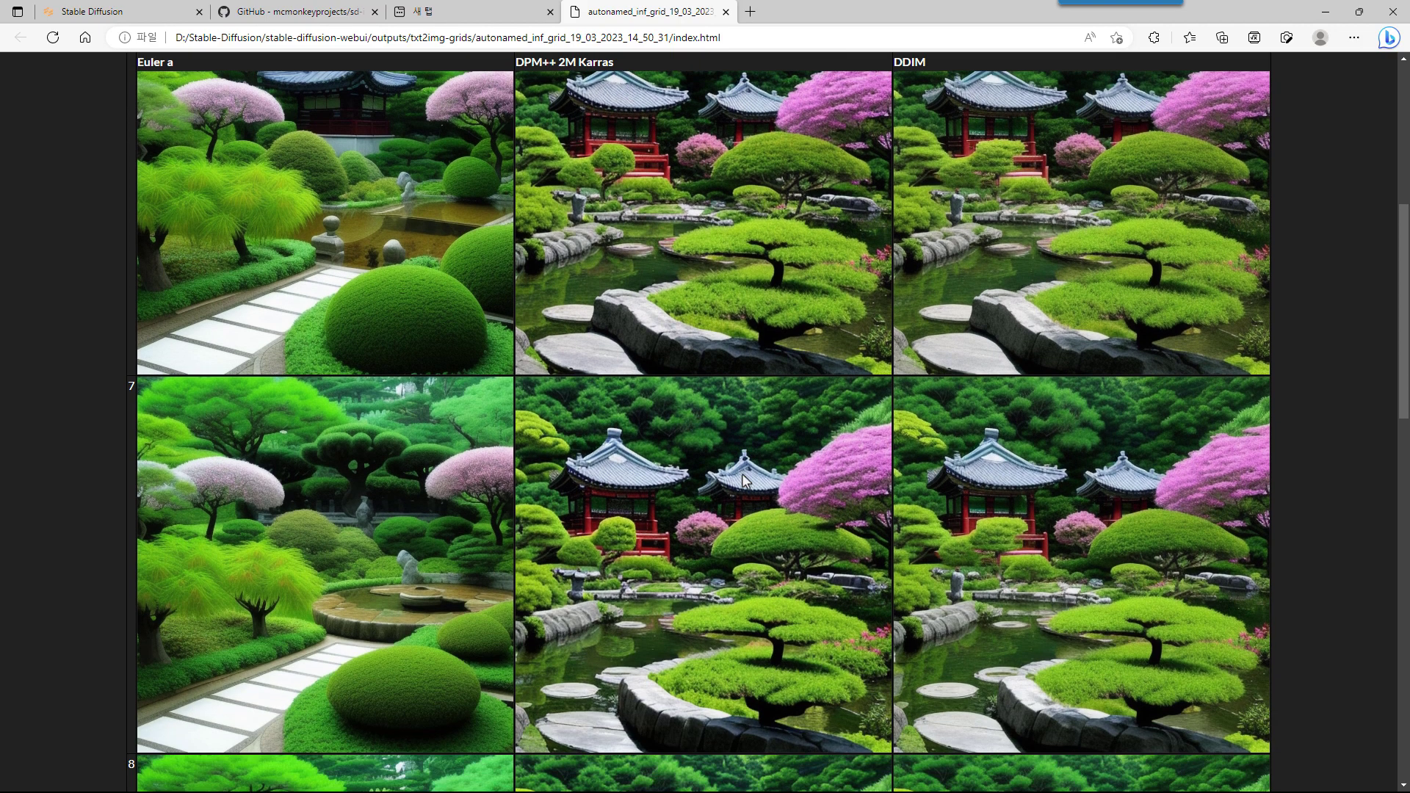
Examine the Euler a, DDIM and DPM++ 2M Karras columns one by one for differences from CFG scale 6 to 8
scroll(641, 492, up, 6)
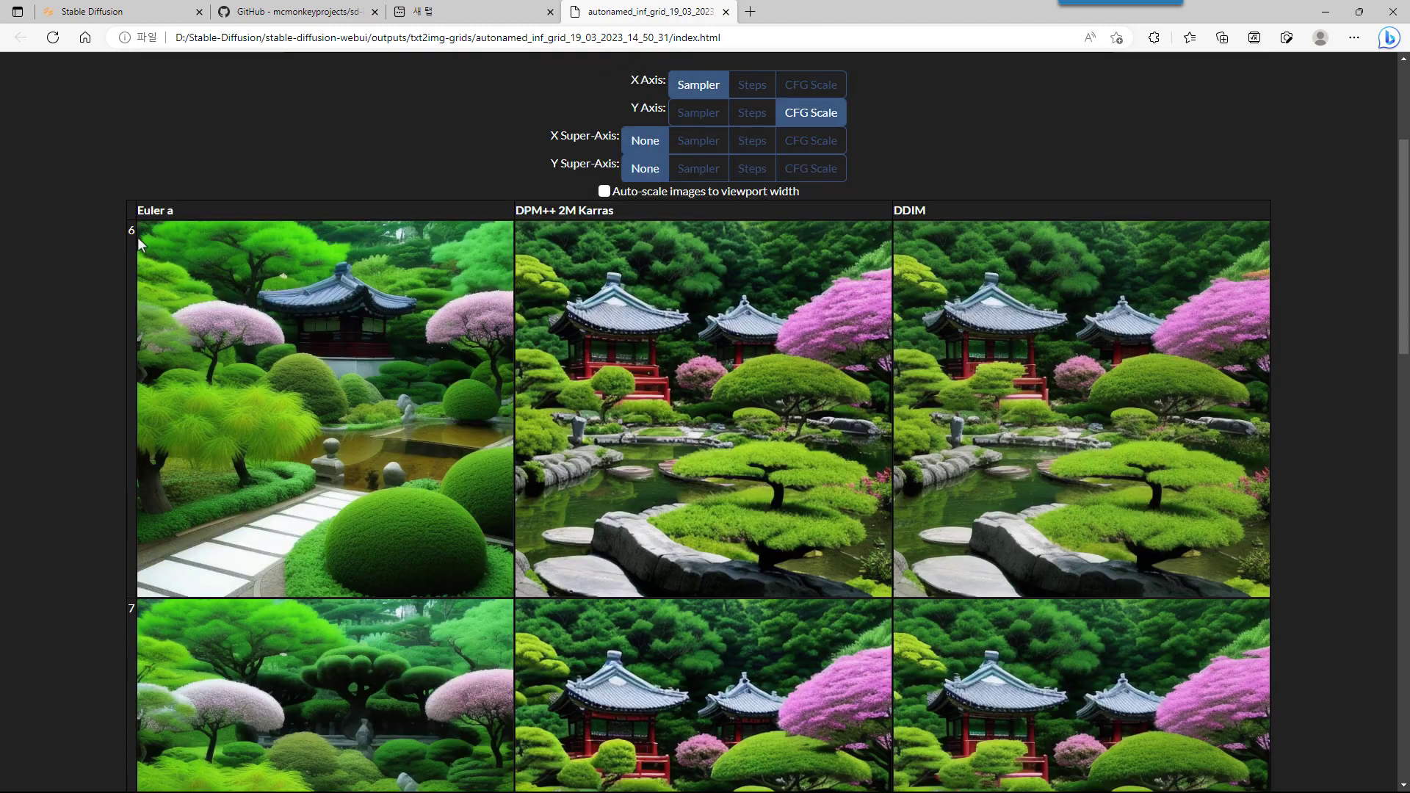
scroll(241, 425, down, 3)
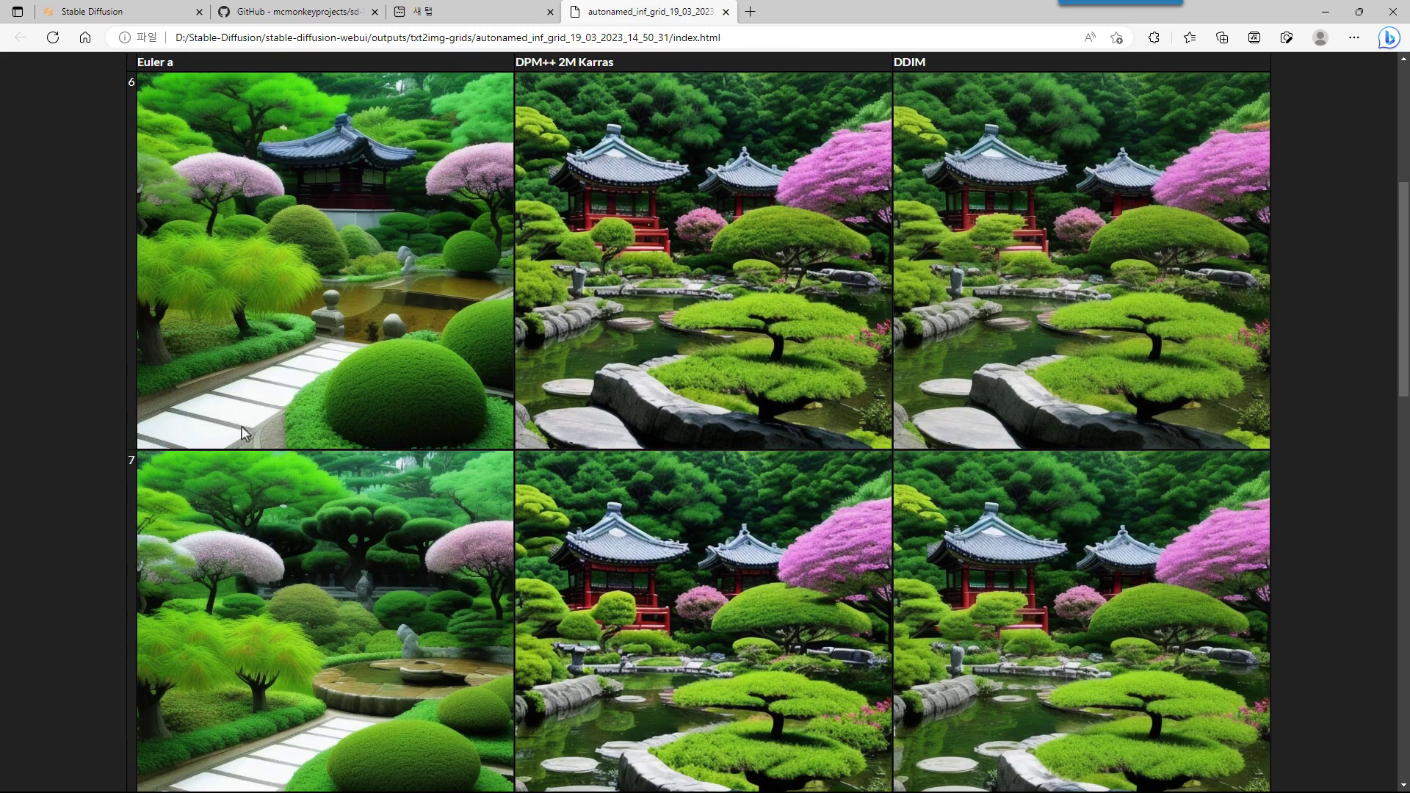
scroll(222, 548, down, 3)
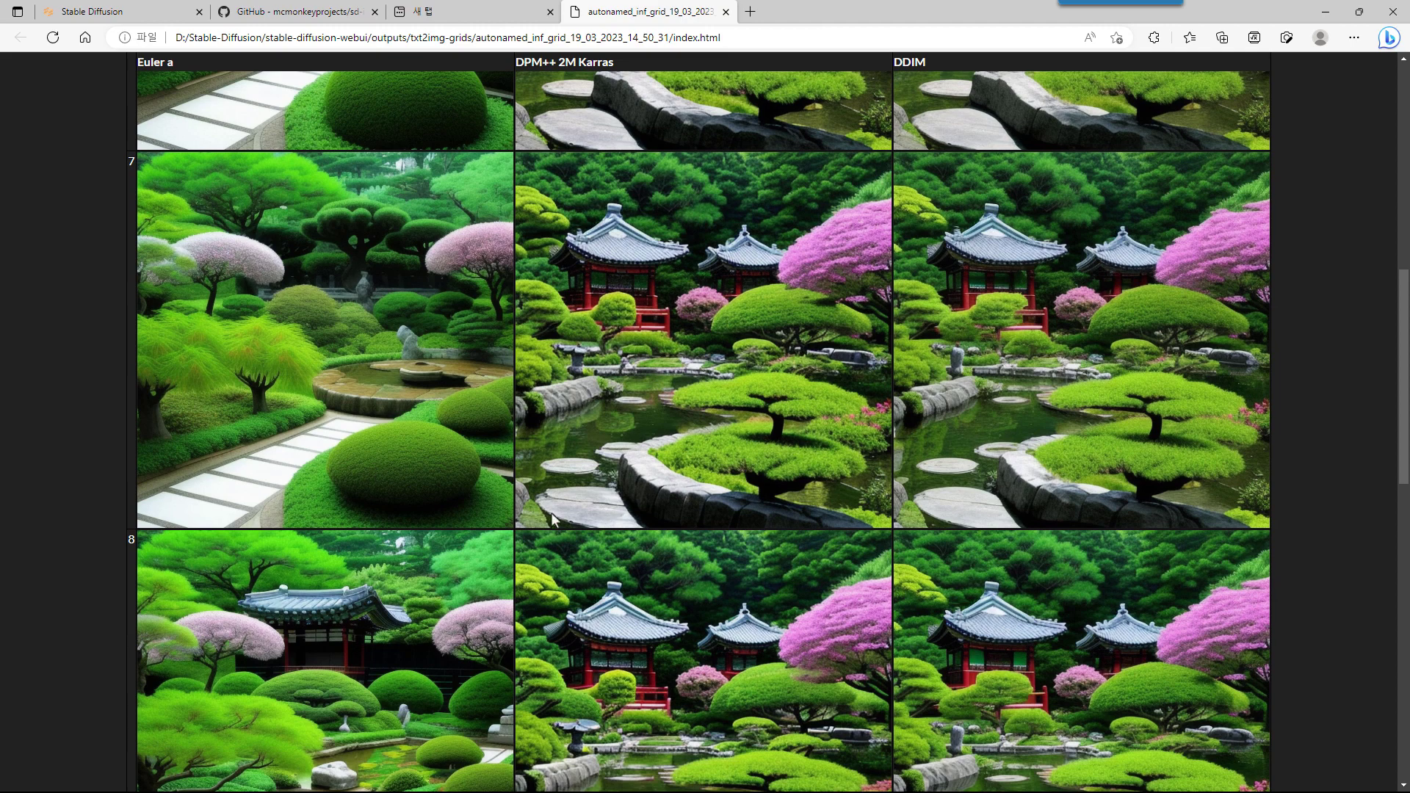
scroll(1071, 575, up, 7)
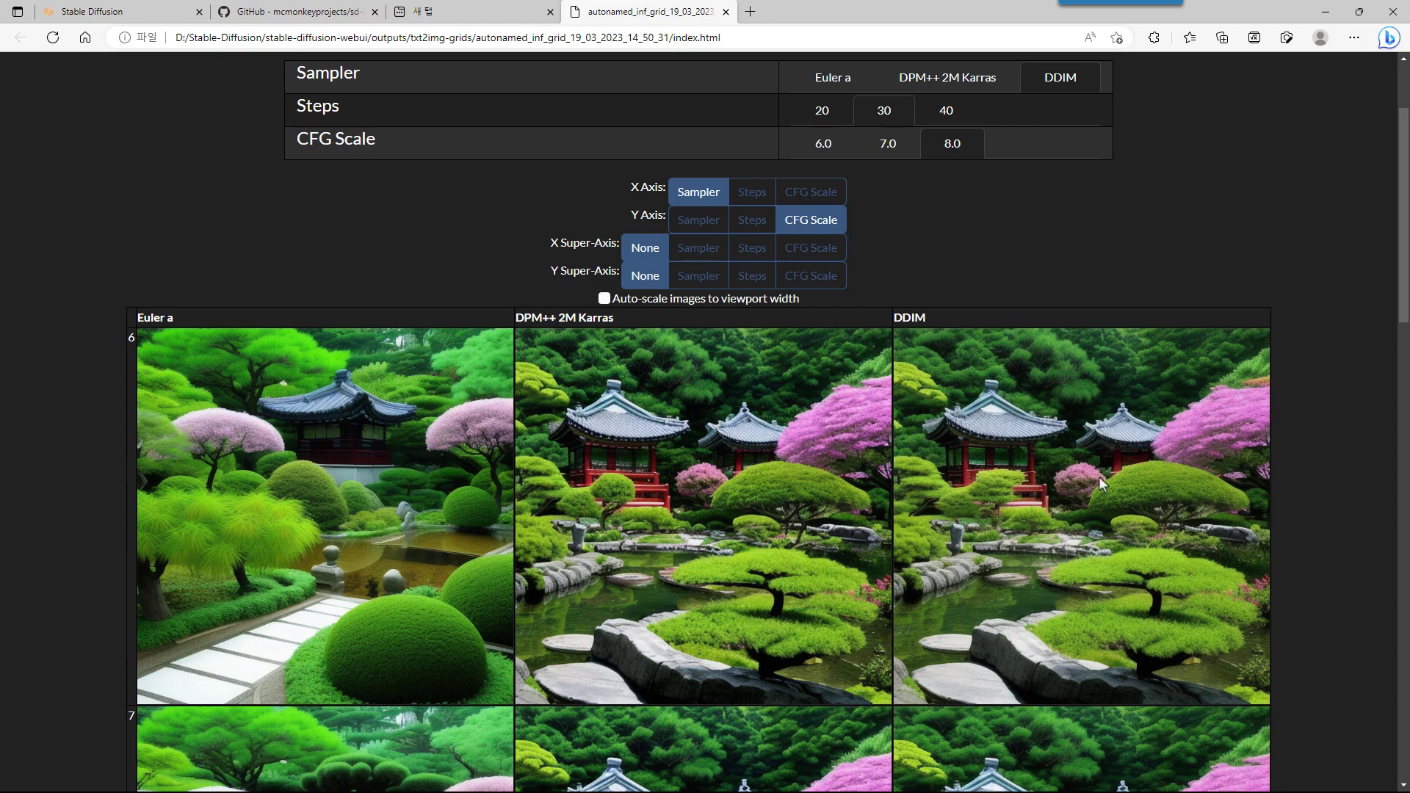
scroll(1077, 540, down, 6)
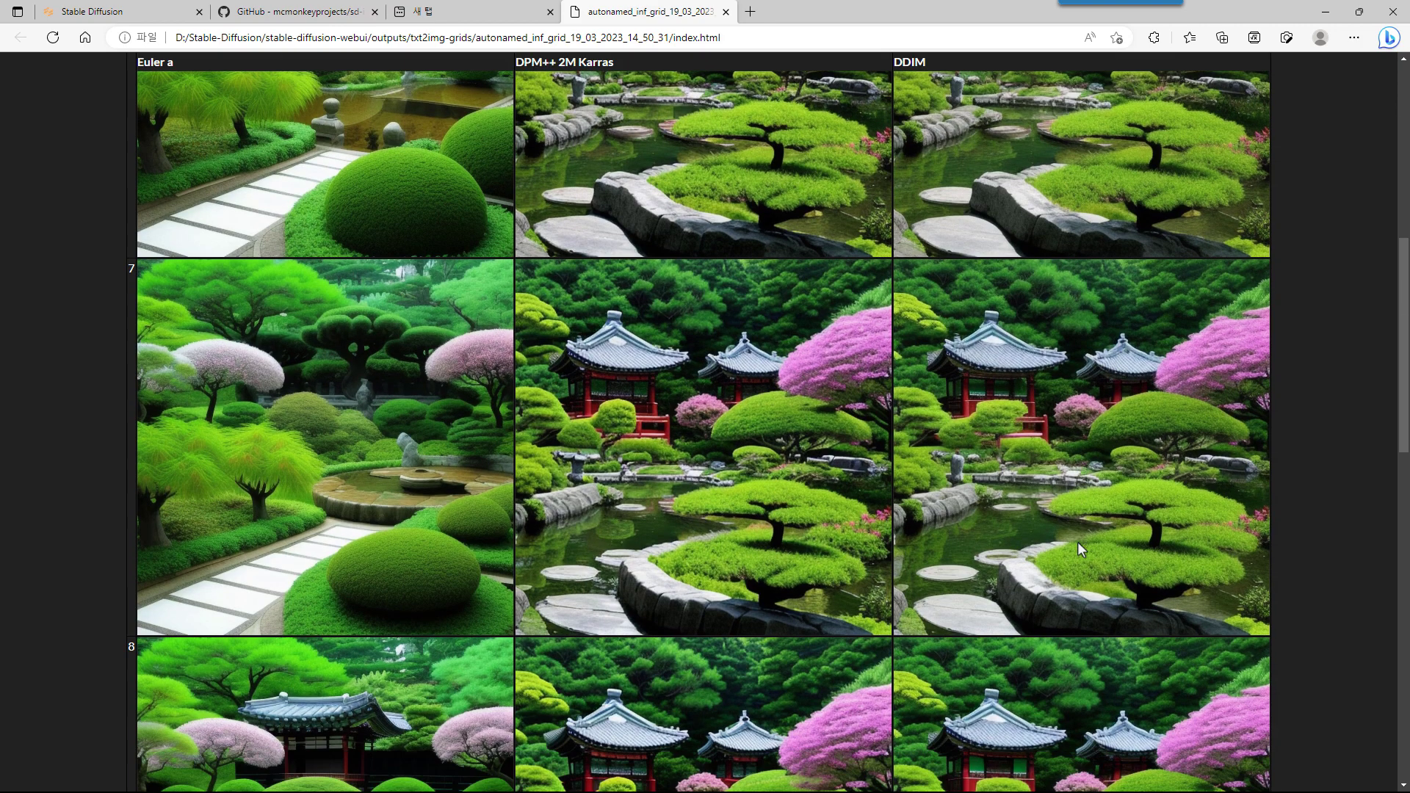
scroll(1077, 540, down, 3)
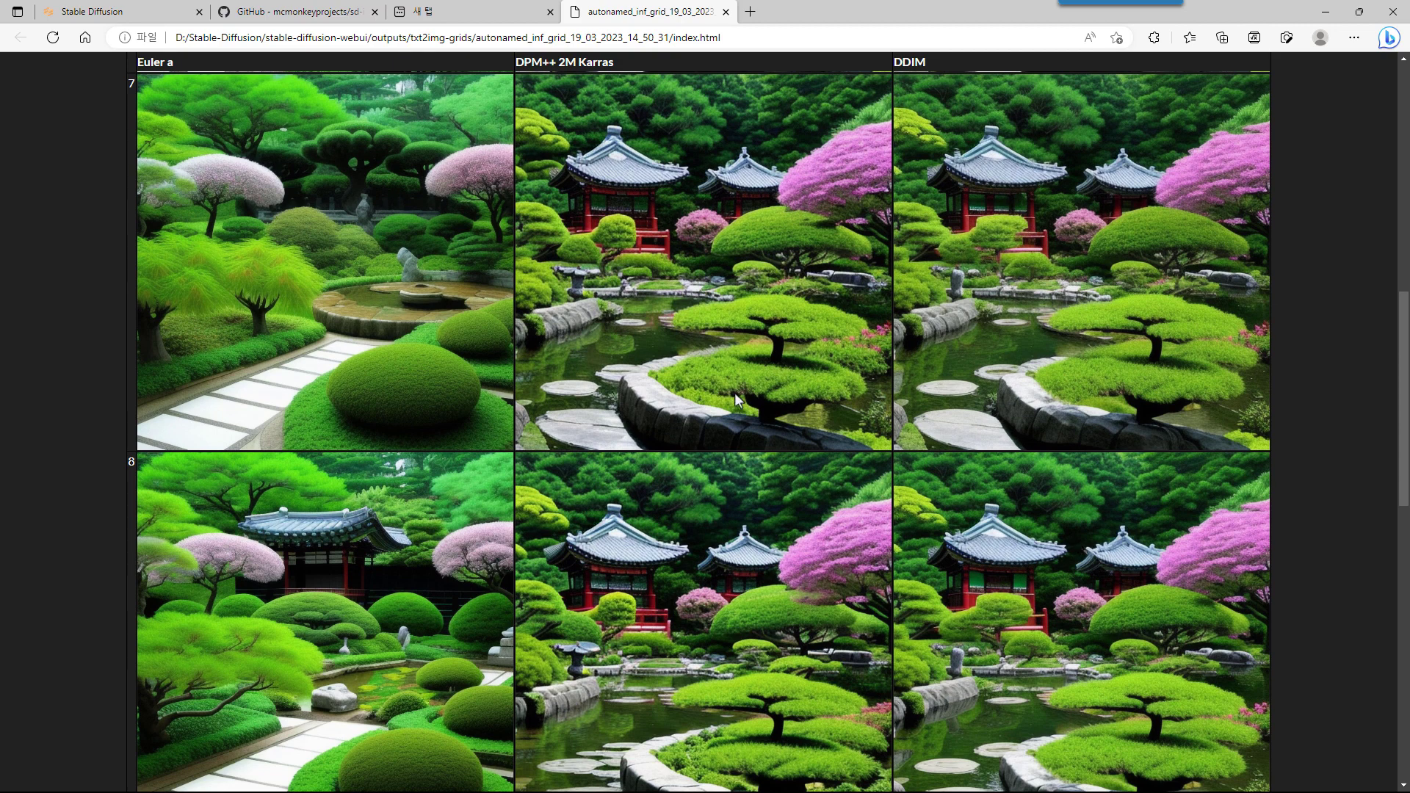
scroll(702, 209, up, 5)
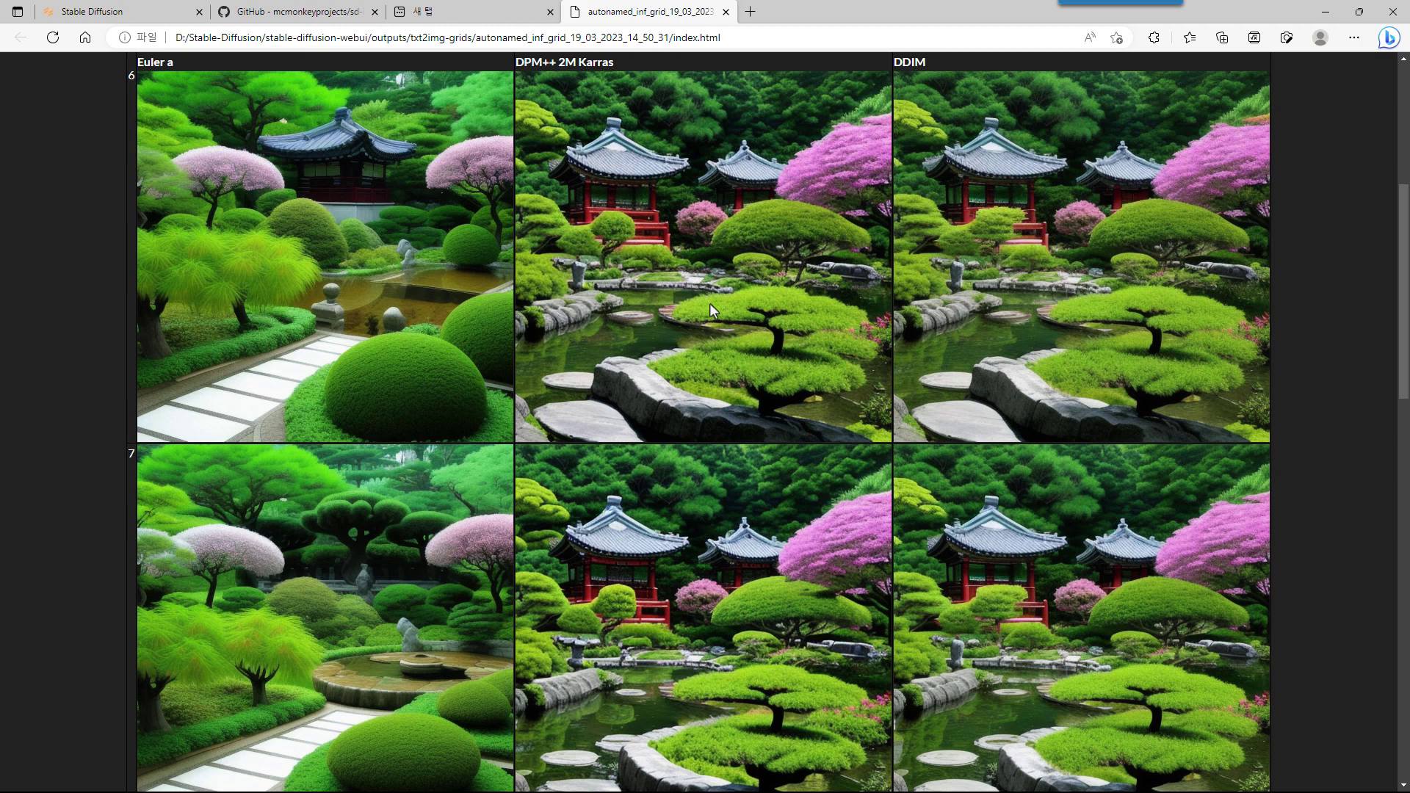
scroll(710, 302, down, 5)
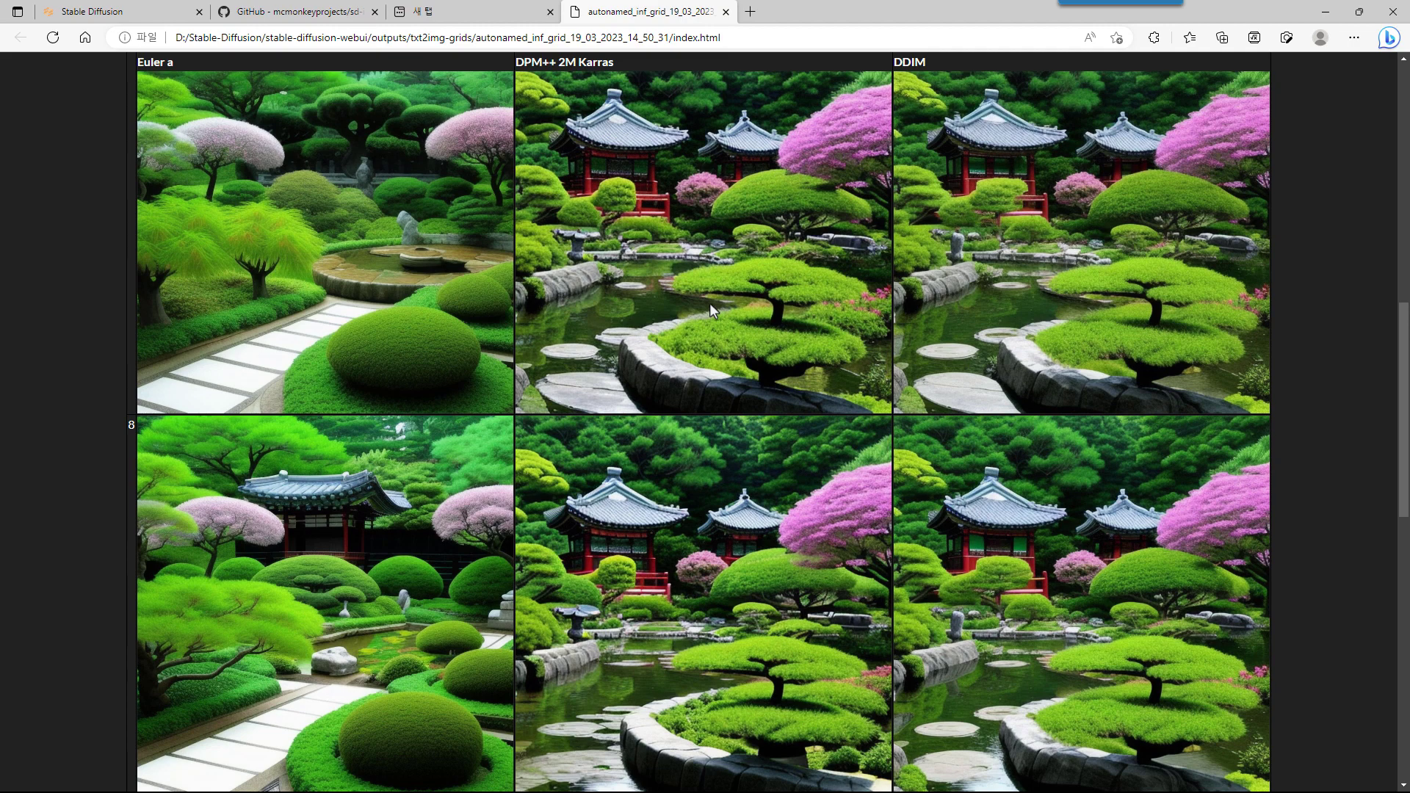
scroll(709, 302, up, 8)
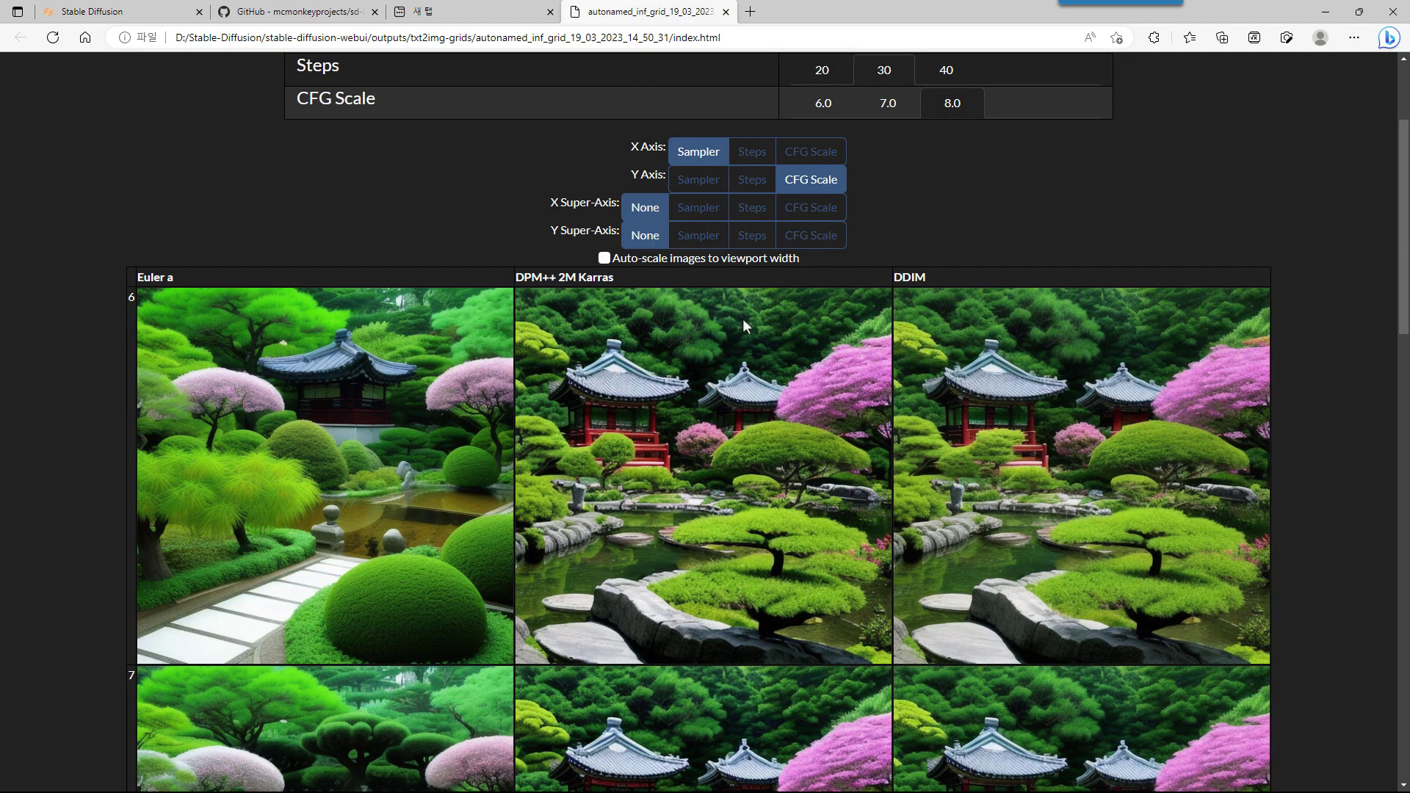